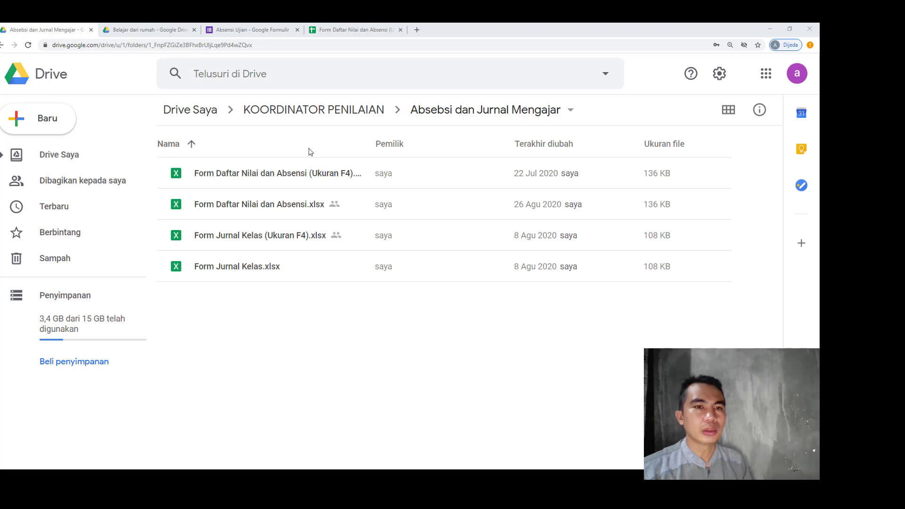
Close the open Absensi Ujian form and create a new blank Google Form in the current Drive folder.
click(297, 30)
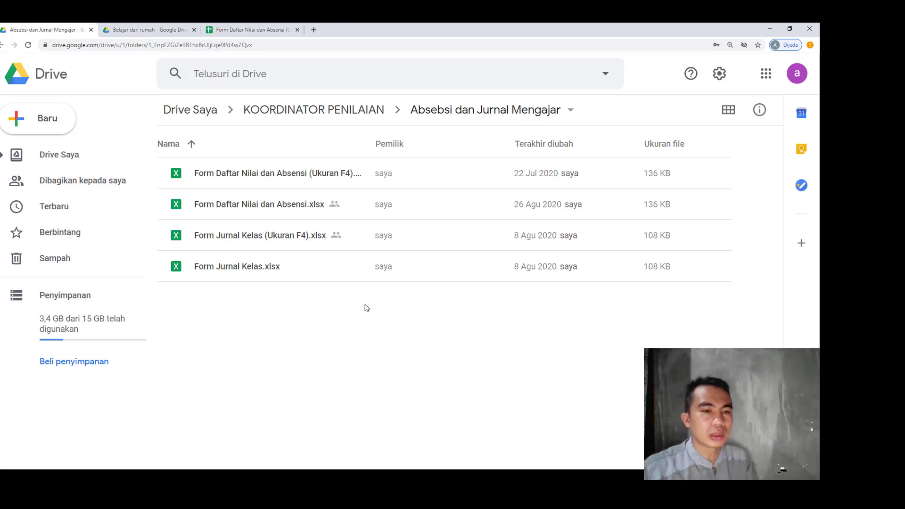
click(39, 124)
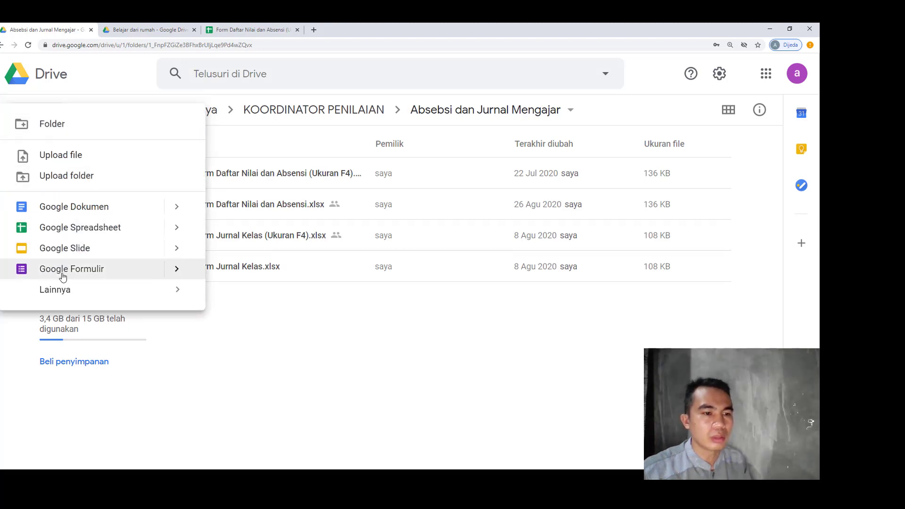
click(63, 276)
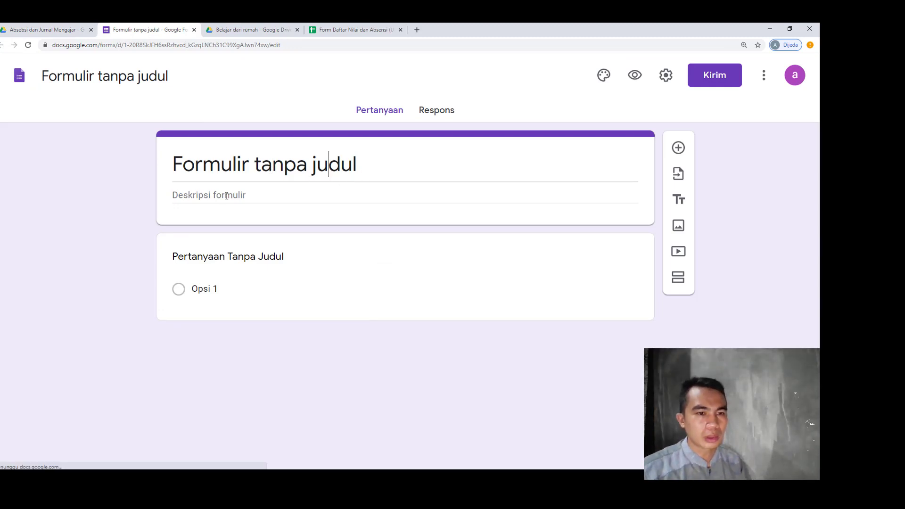
Title the form "Absensi Ujian" and give the form file the same name.
text(A)
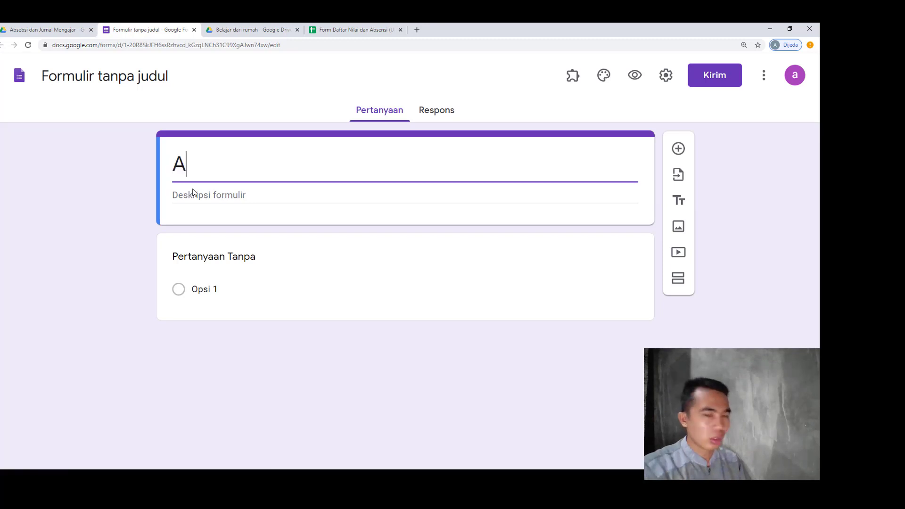
text(bsensi)
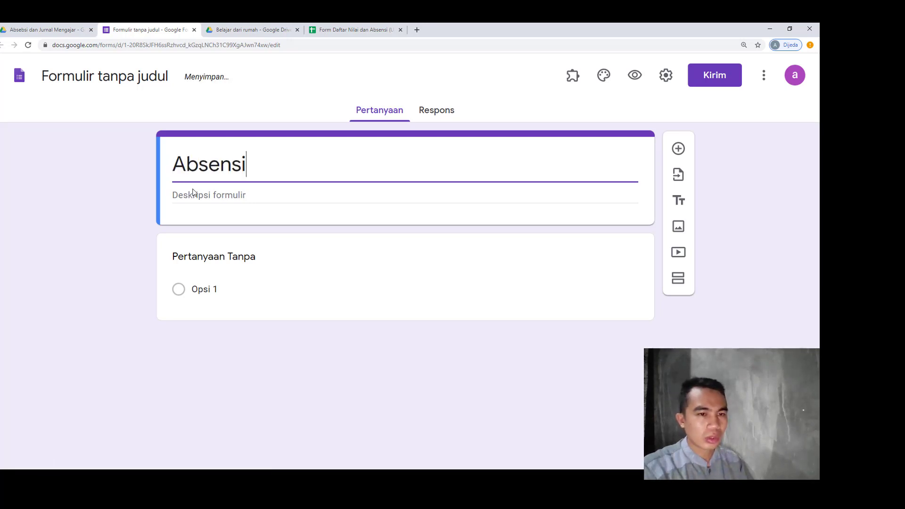
text( Uj)
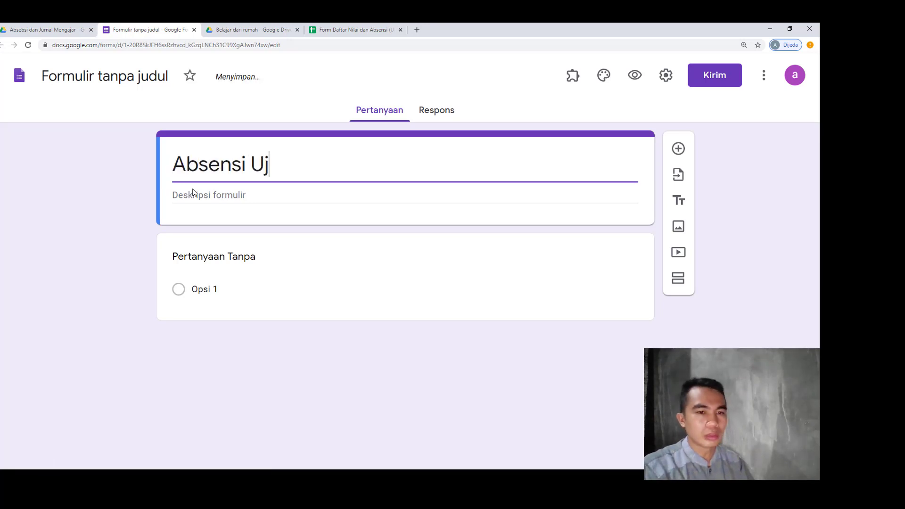
text(ian)
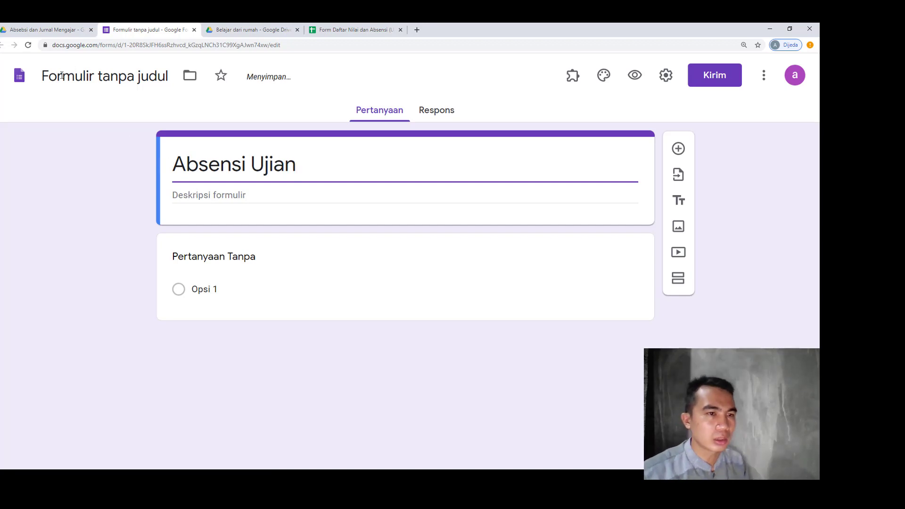
click(94, 78)
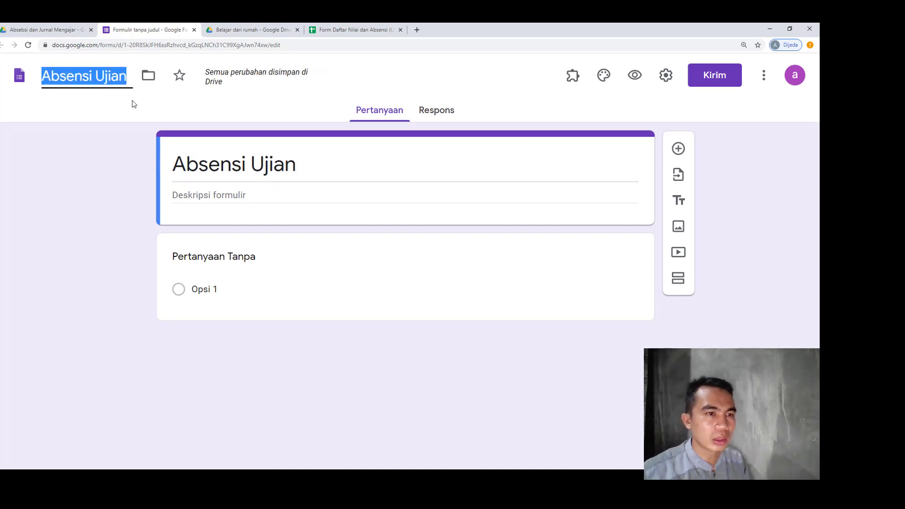
click(202, 166)
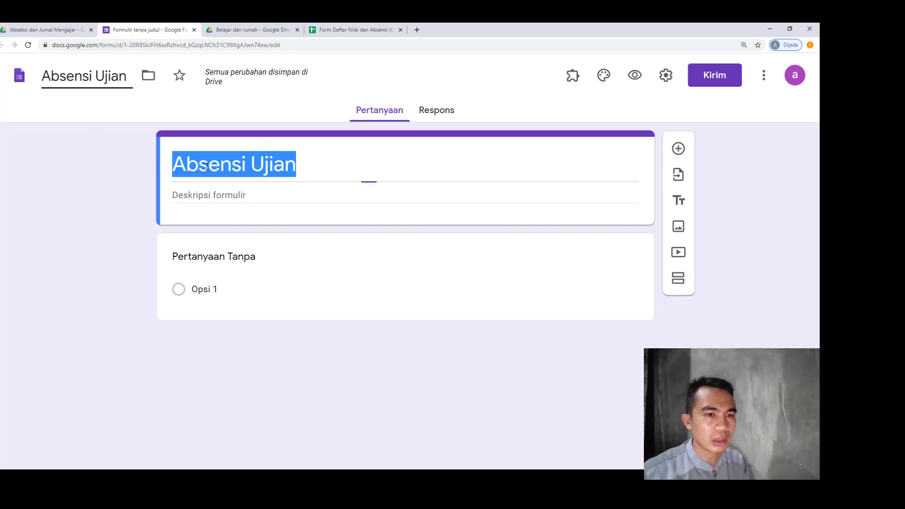
Make the first question a required multiple-choice "Kelas" with the options X IPA 1, X IPA 2, X IPA 3 and X IPS.
click(235, 260)
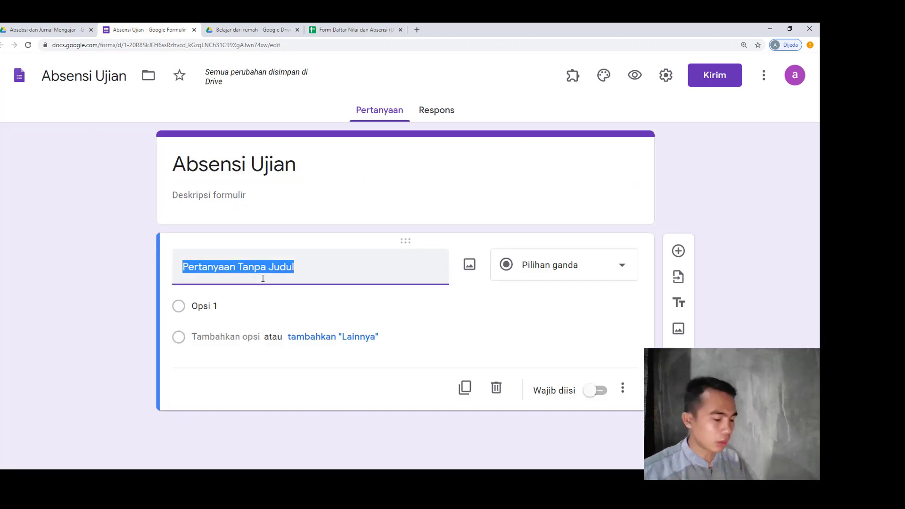
text(K)
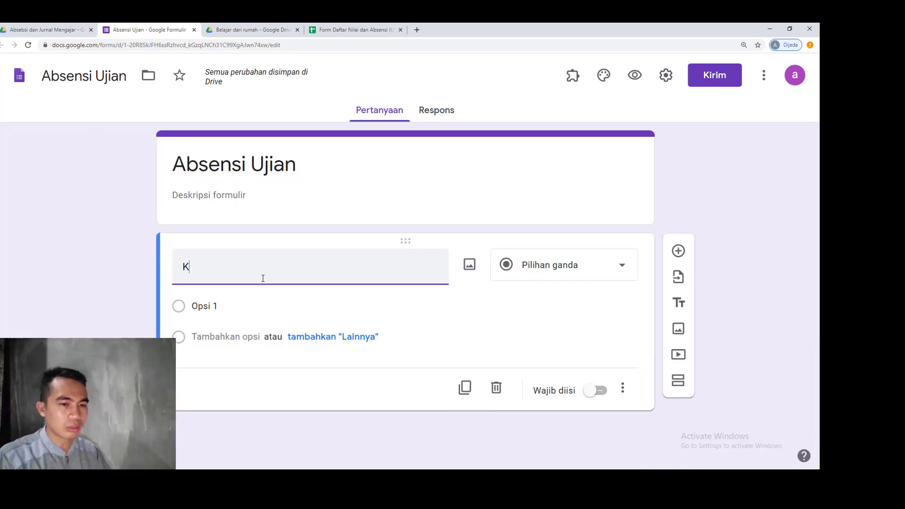
text(elas)
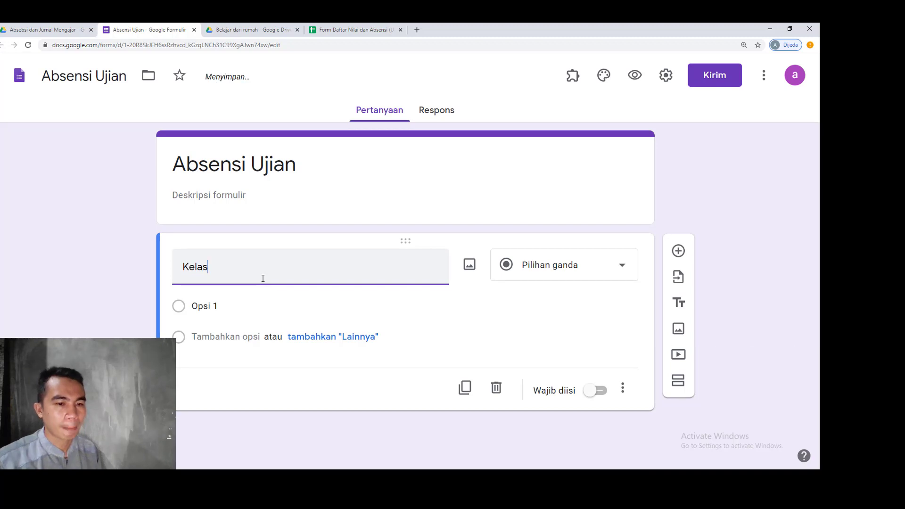
click(214, 305)
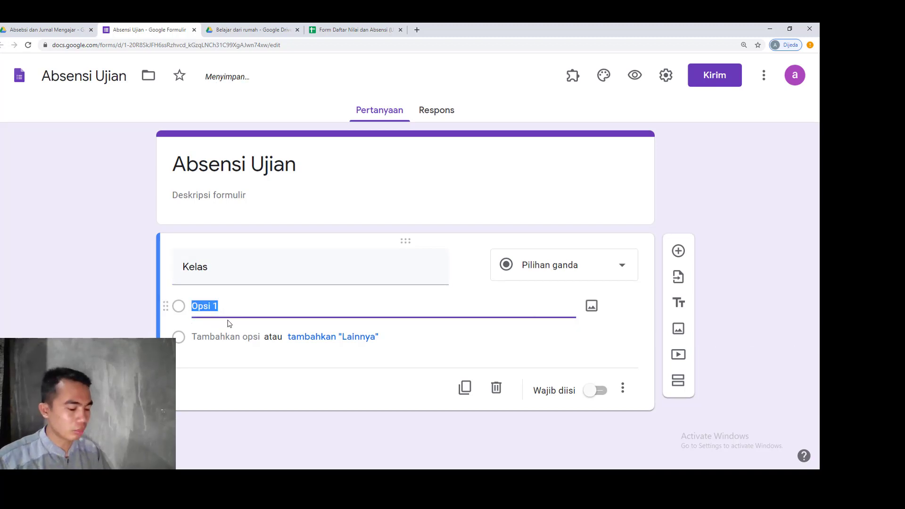
text(X IPA)
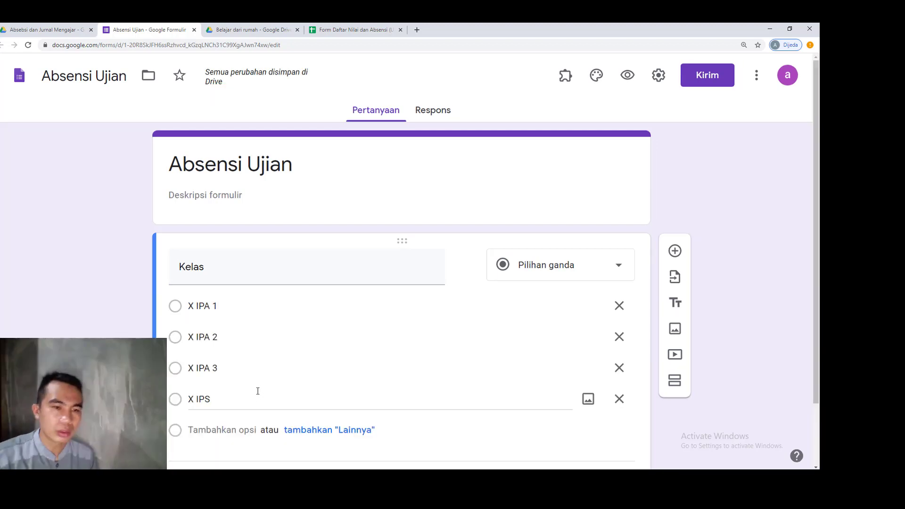
scroll(256, 391, down, 2)
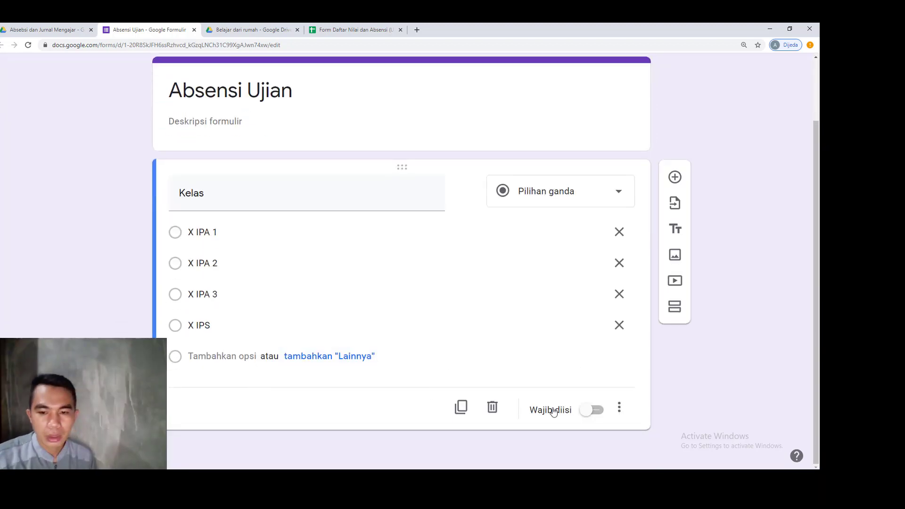
click(593, 411)
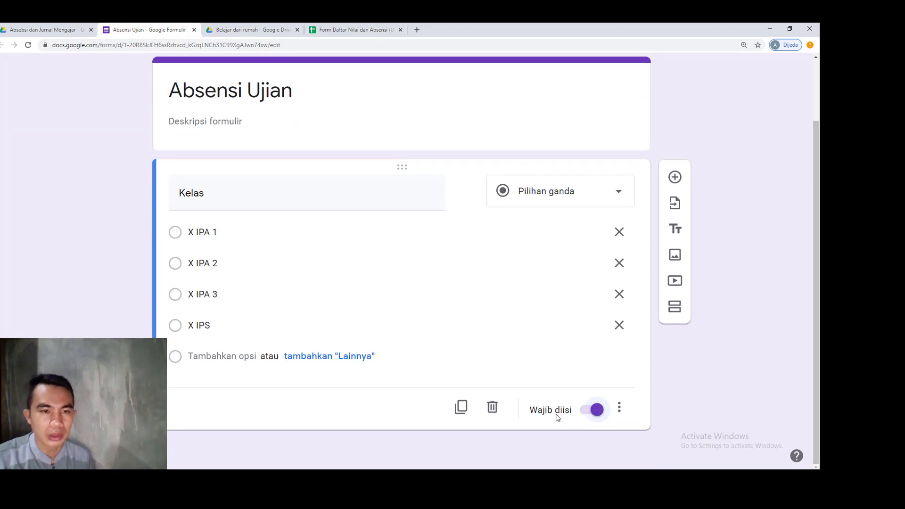
Add a second section after the Kelas question and title it "Kelas X IPA 1".
click(678, 316)
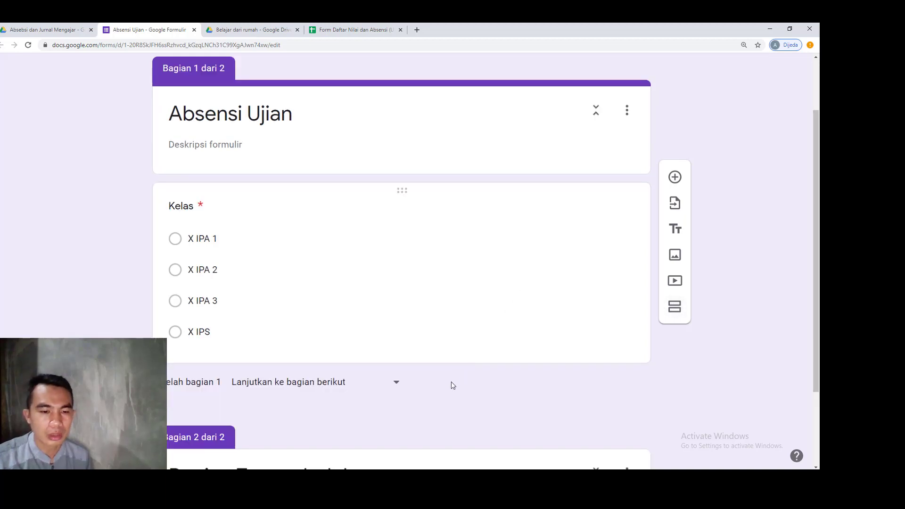
click(333, 369)
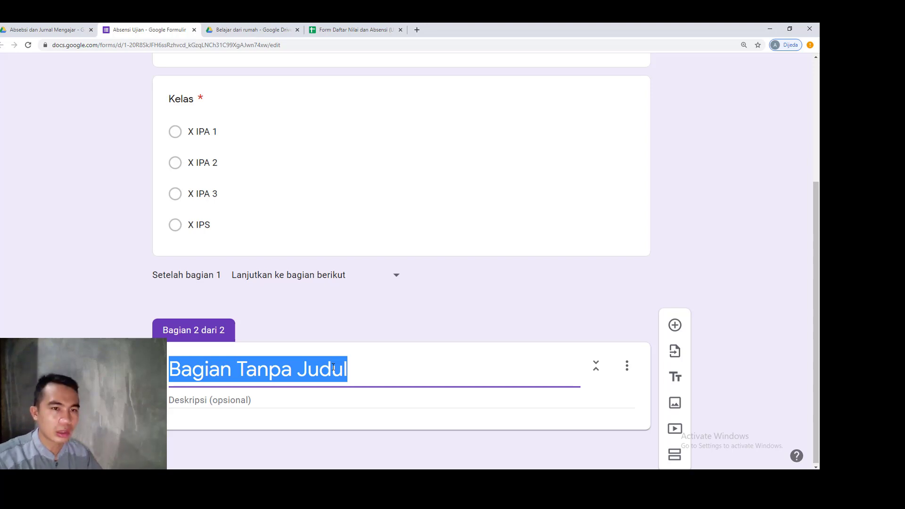
text(Kela)
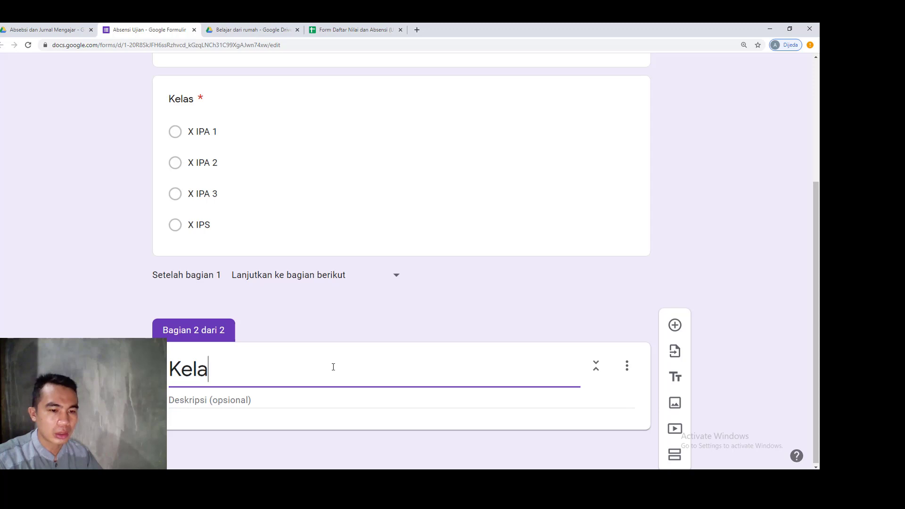
text(s X IPA)
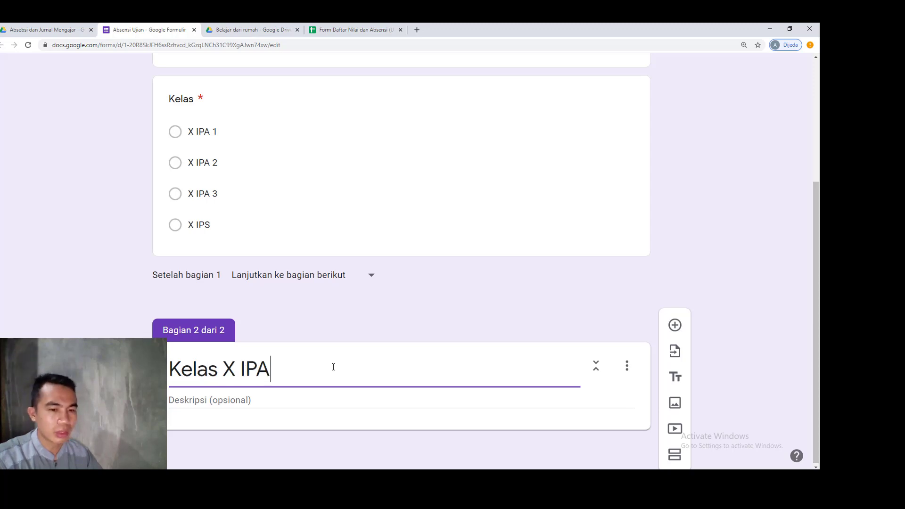
text( 1)
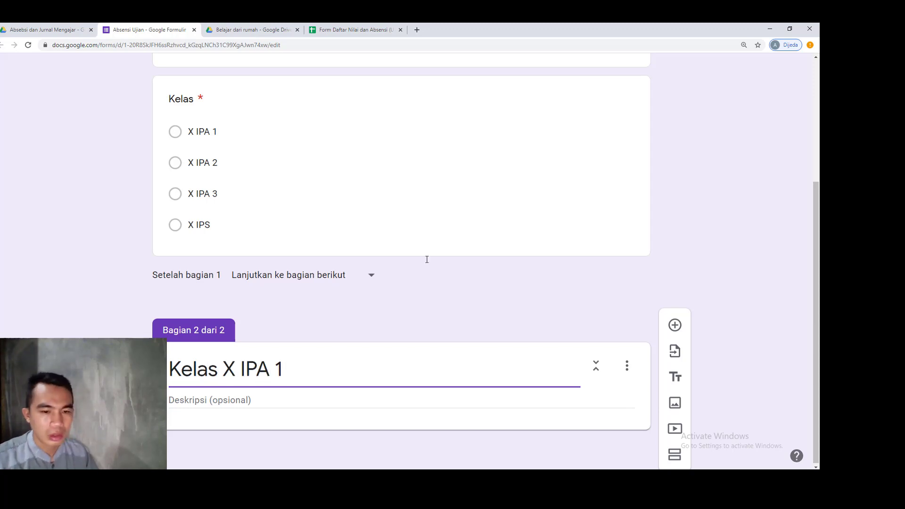
Add a question "Nama" to the Kelas X IPA 1 section and set its type to multiple choice (Pilihan ganda).
click(675, 325)
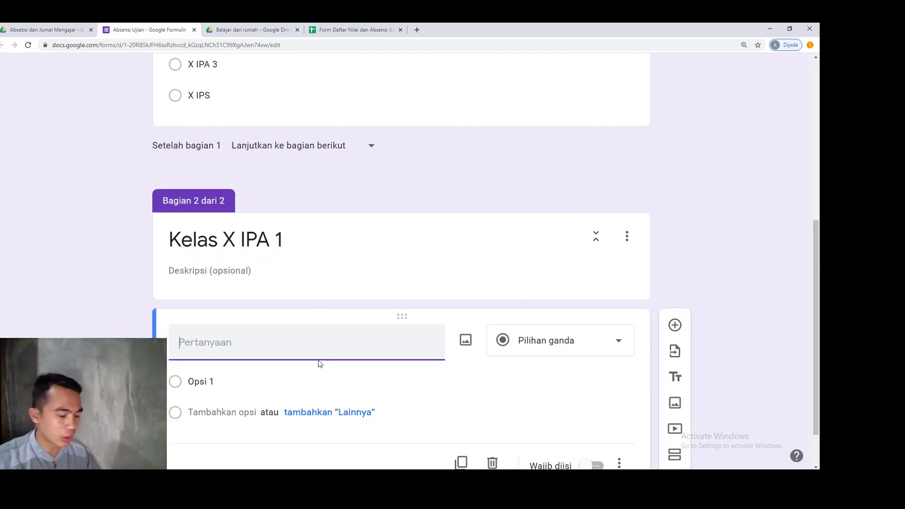
text(A)
key(BackSpace)
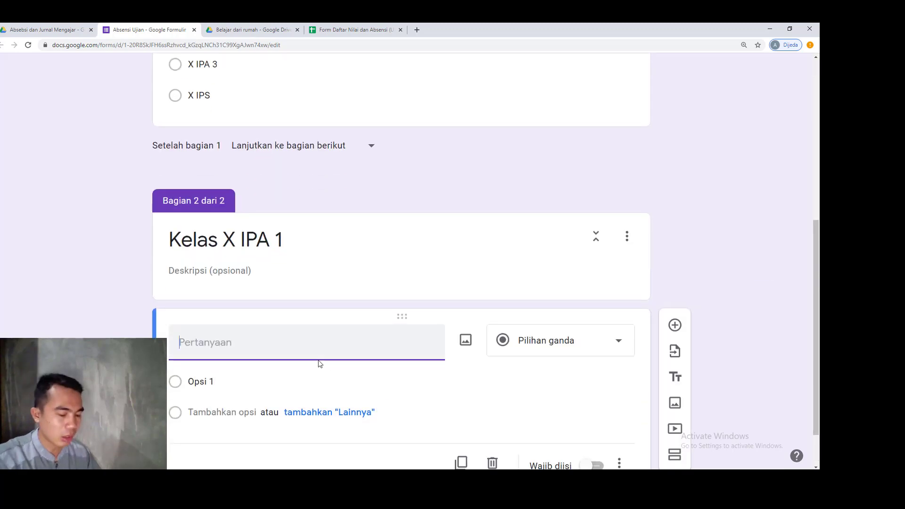
text(Nama)
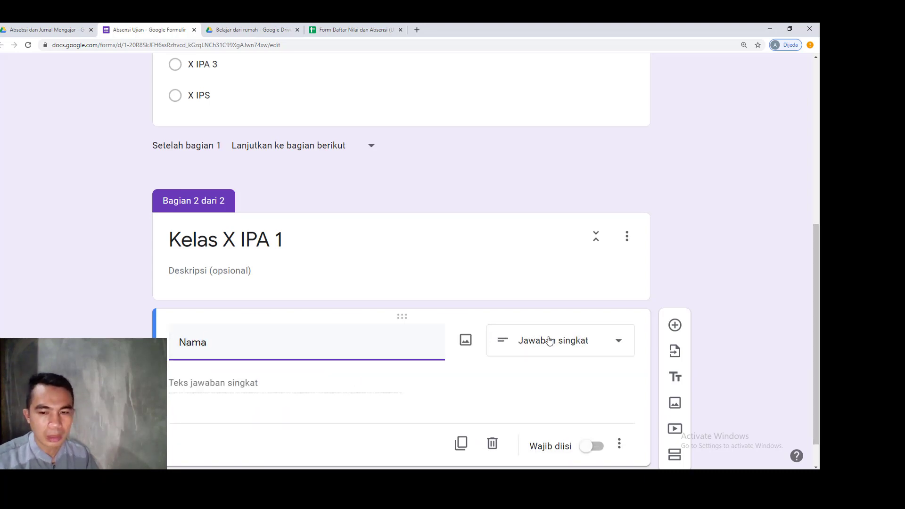
click(550, 341)
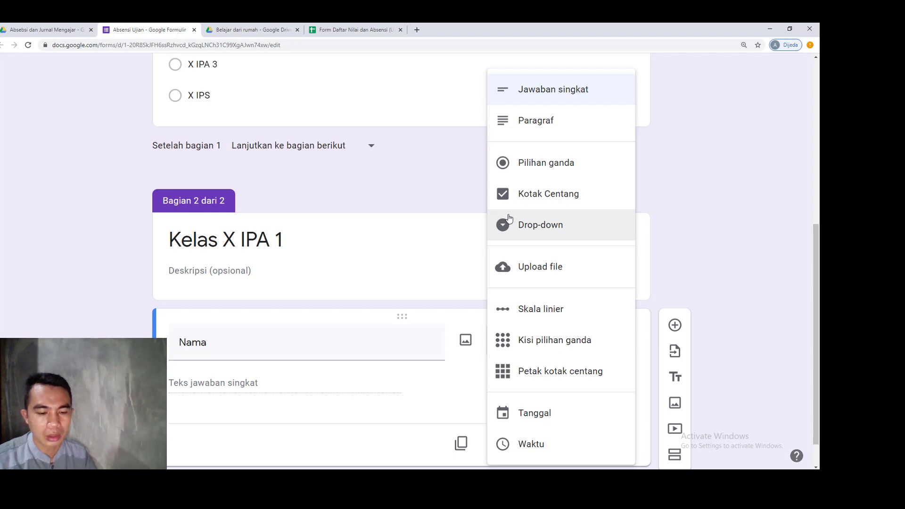
click(535, 169)
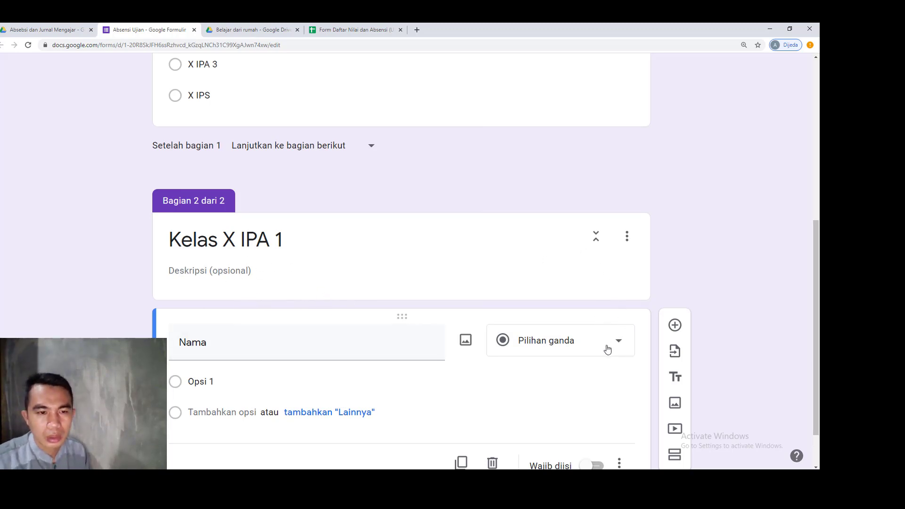
Add a third section below the Nama question and make the Nama question required.
scroll(605, 347, down, 1)
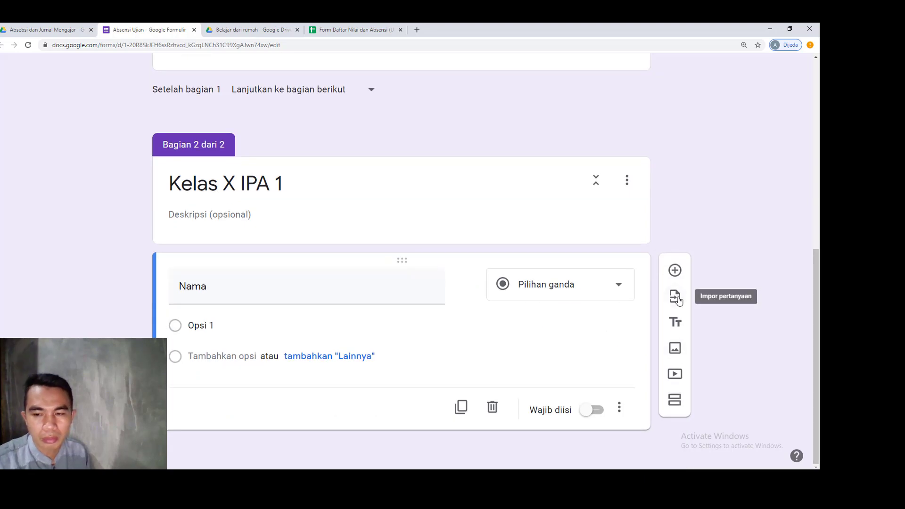
click(675, 401)
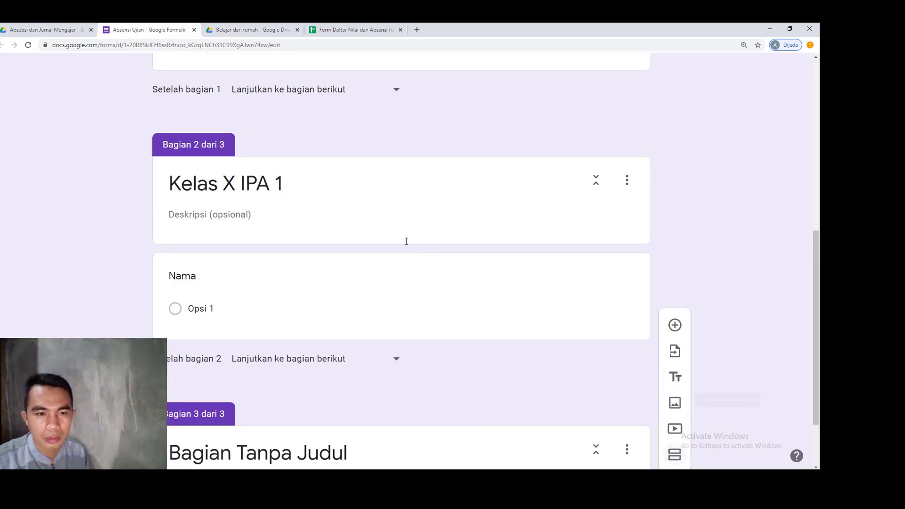
click(456, 294)
scroll(580, 343, down, 3)
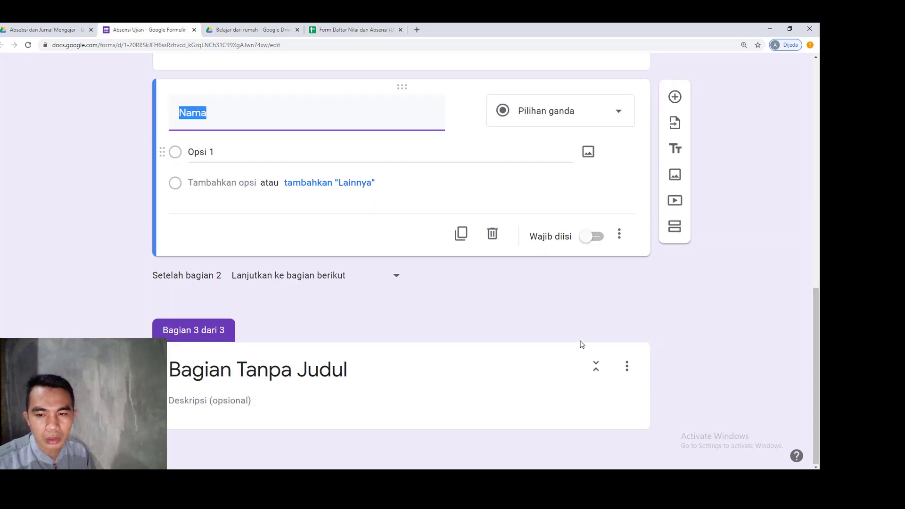
click(597, 241)
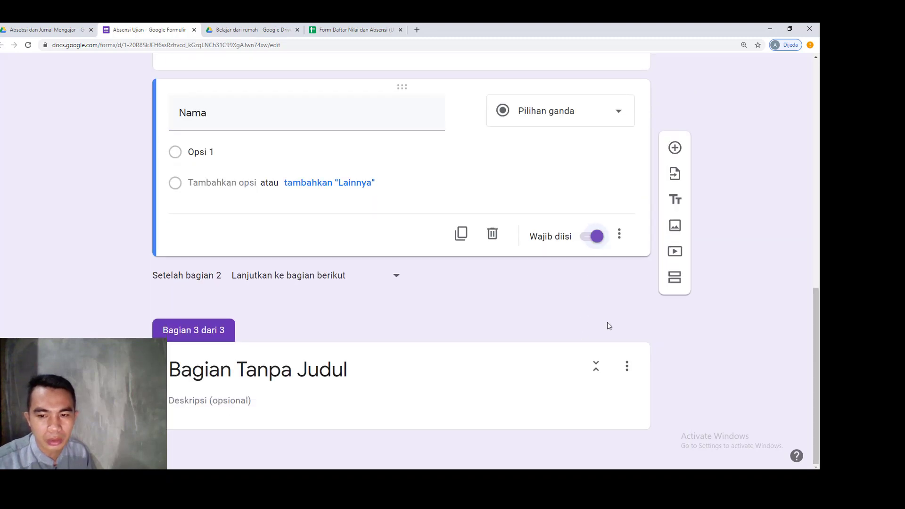
Title the third section "Kelas X IPA 2" and copy that title.
click(414, 392)
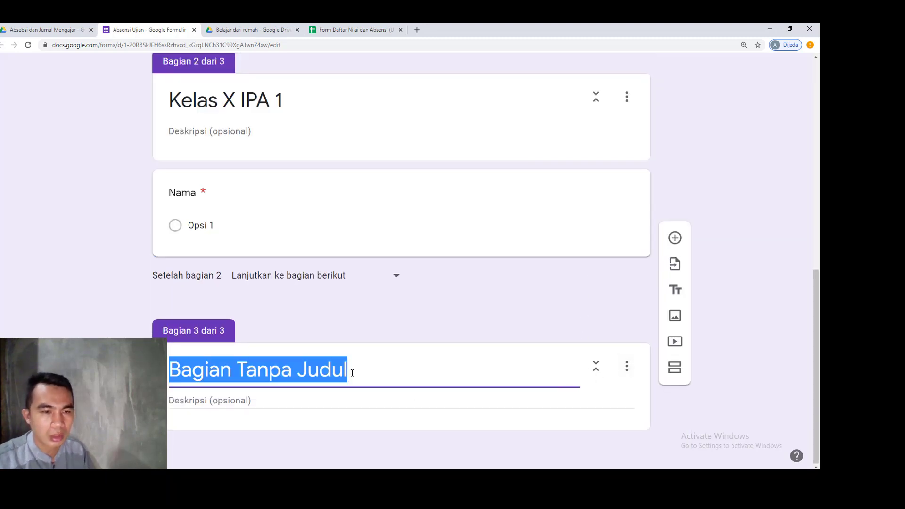
text(Kelas X IPA 2)
key(ctrl+a)
key(ctrl+c)
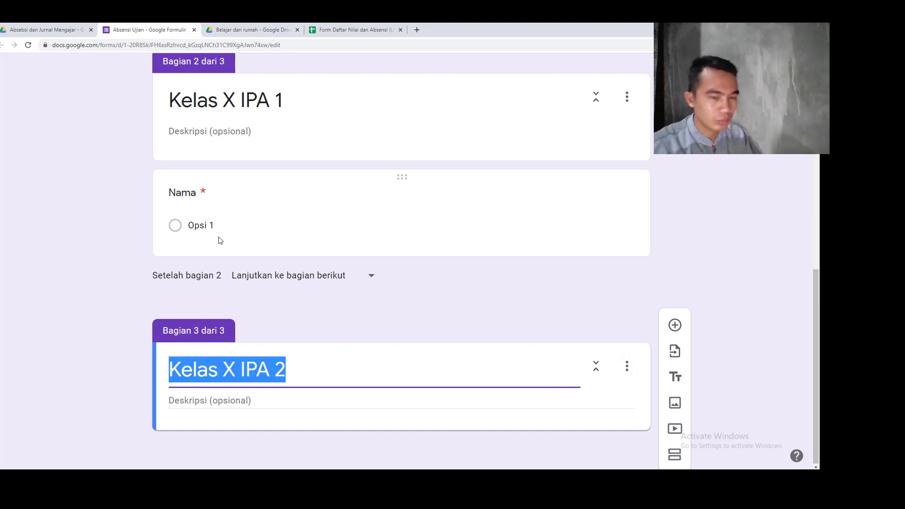
Add a required multiple-choice Nama question to the Kelas X IPA 2 section and a fourth section titled "Kelas X IPA 3".
click(675, 326)
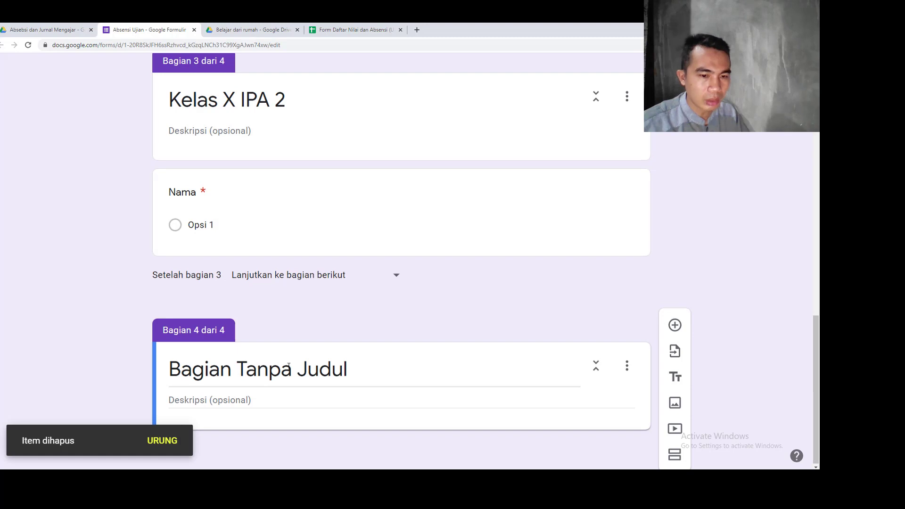
click(294, 367)
key(ctrl+v)
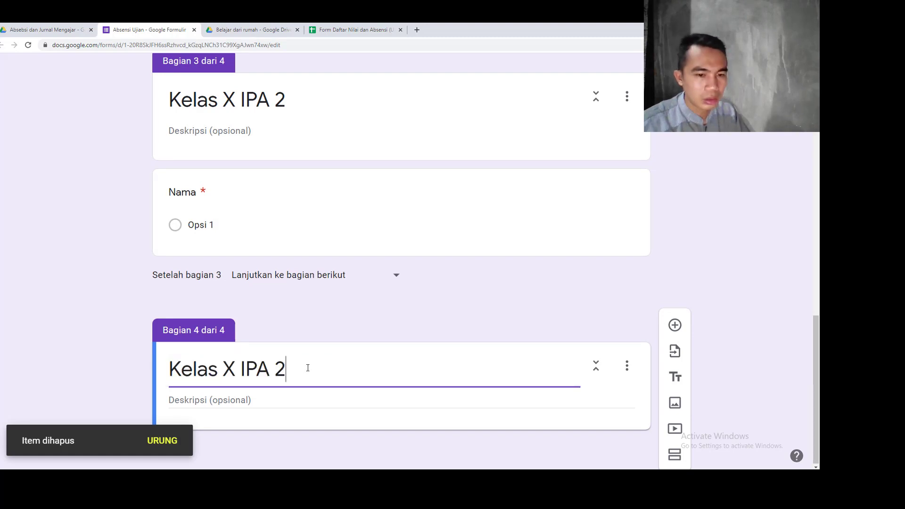
key(BackSpace)
text(3)
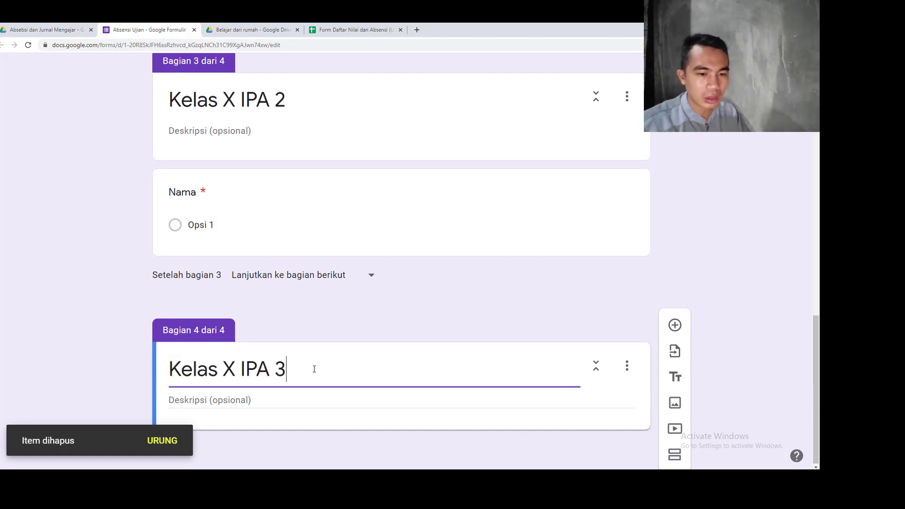
Add a fifth section titled "Kelas X IPS" and a sixth section titled "Mata Pelajaran".
click(674, 455)
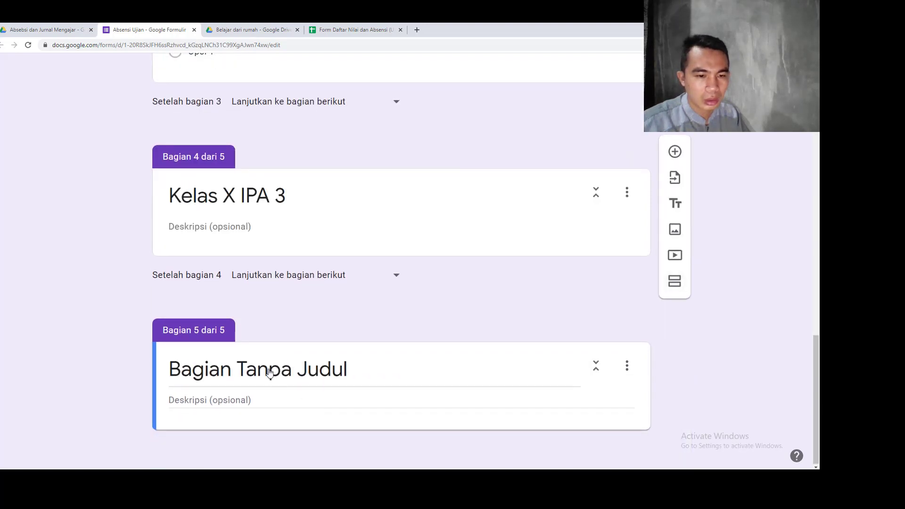
click(359, 427)
text(Kelas X IPS)
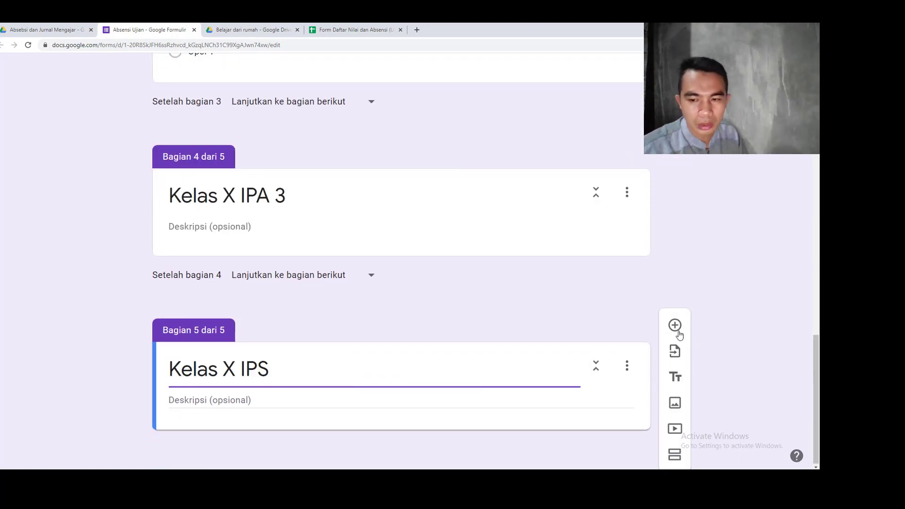
click(674, 456)
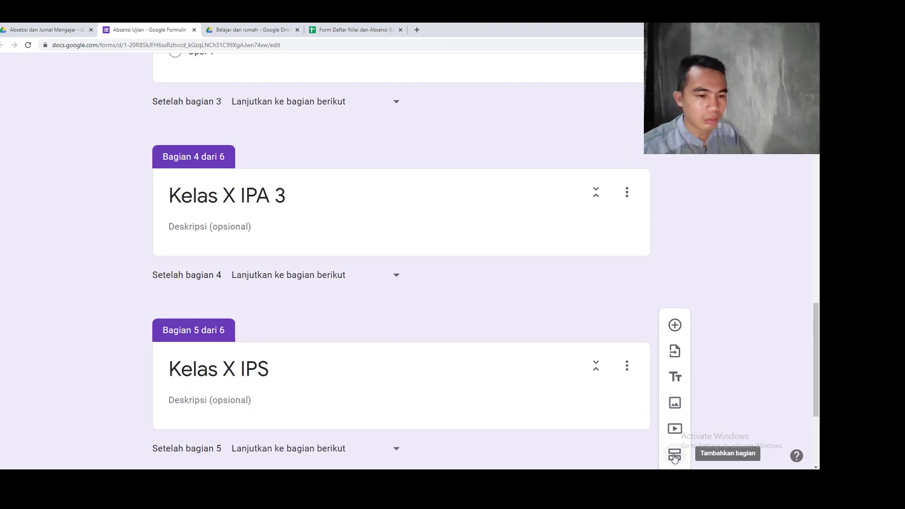
triple_click(302, 385)
text(Mata Pelajaran)
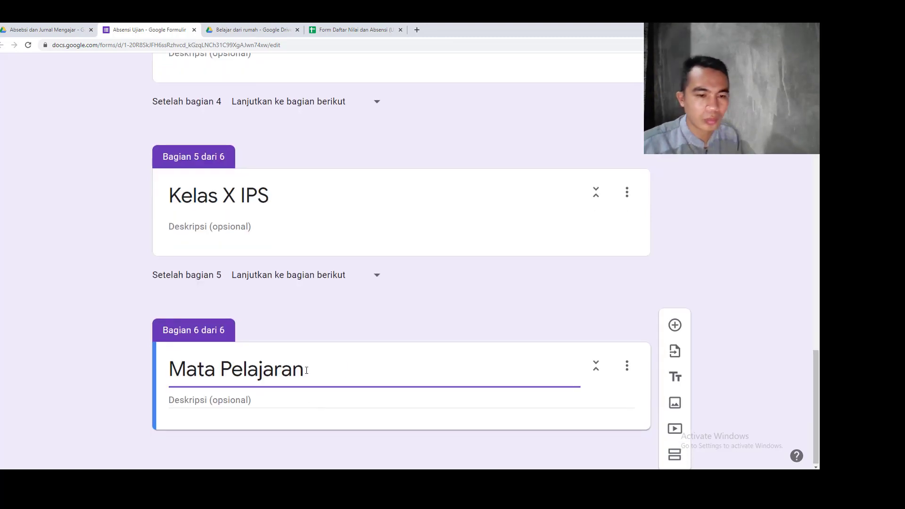
Select Opsi 1 of the Kelas X IPA 1 Nama question and copy the X IPA 1 student names (J5:J28) from the Form Daftar Nilai dan Absensi spreadsheet.
scroll(297, 323, up, 10)
scroll(289, 306, up, 7)
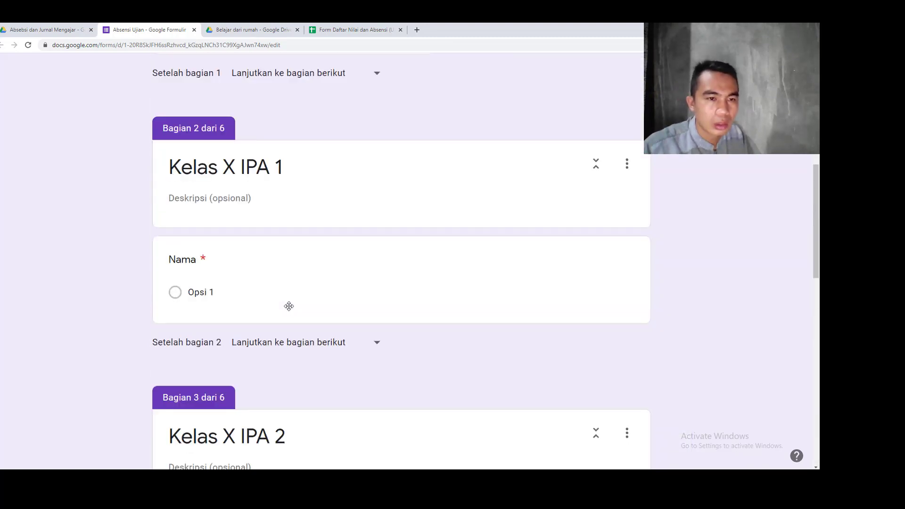
scroll(255, 301, down, 3)
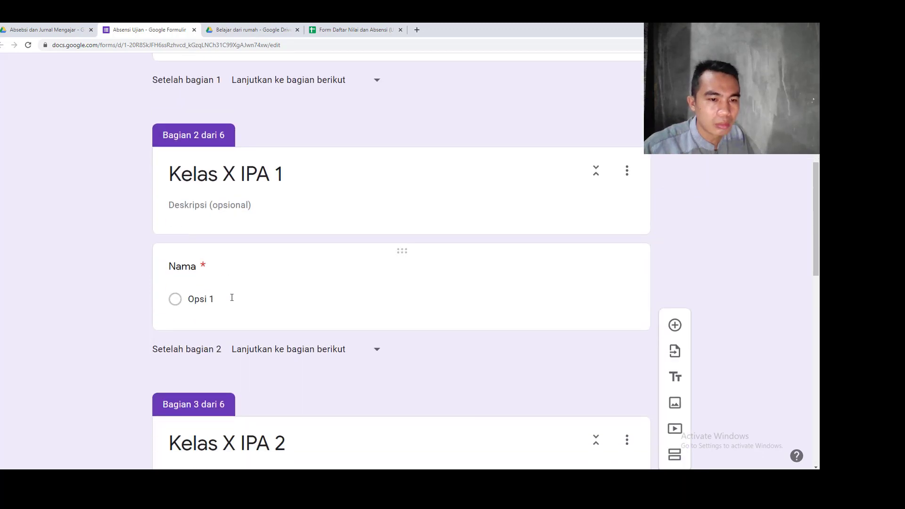
click(231, 304)
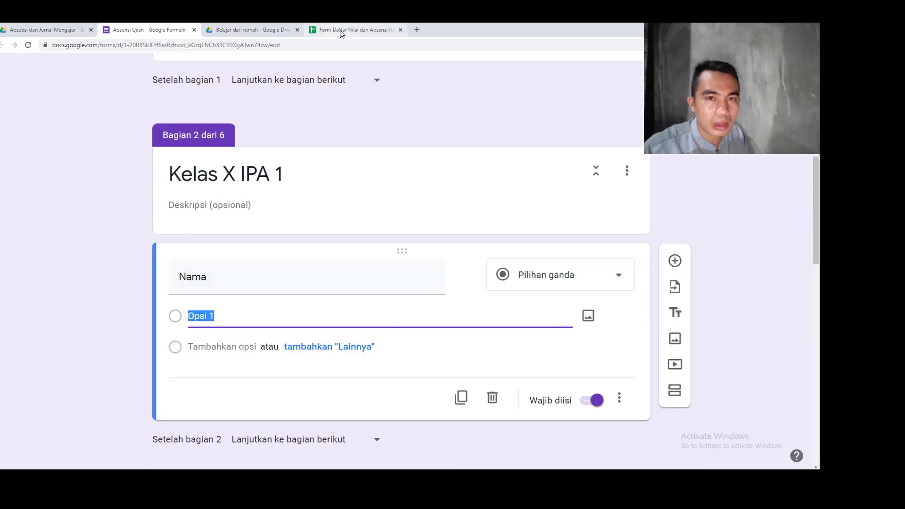
click(342, 31)
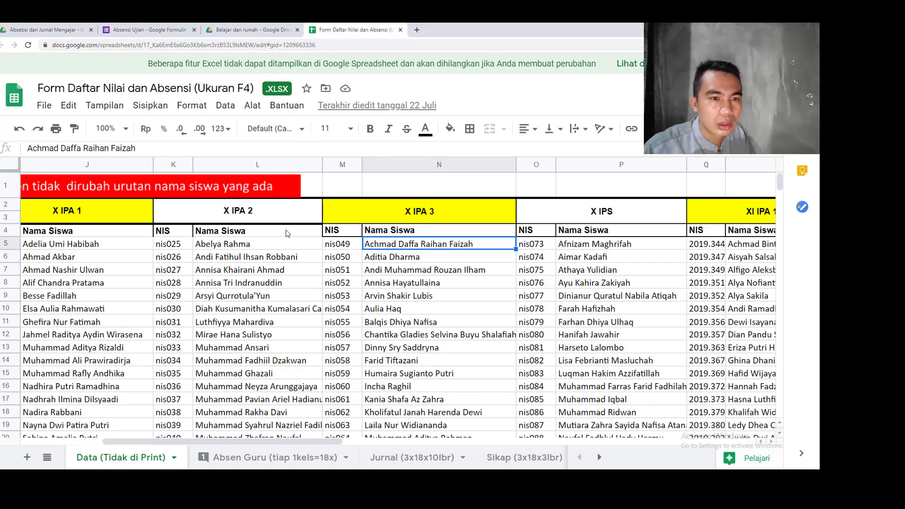
click(74, 245)
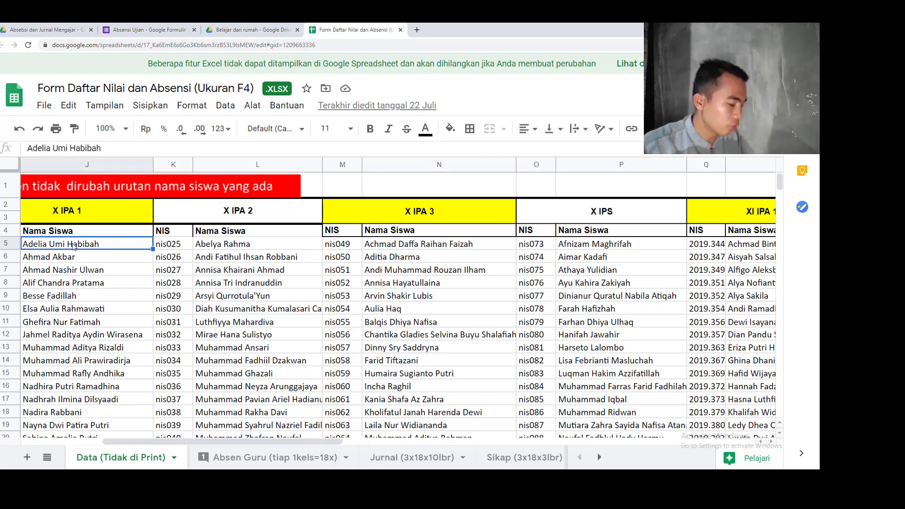
scroll(75, 264, down, 5)
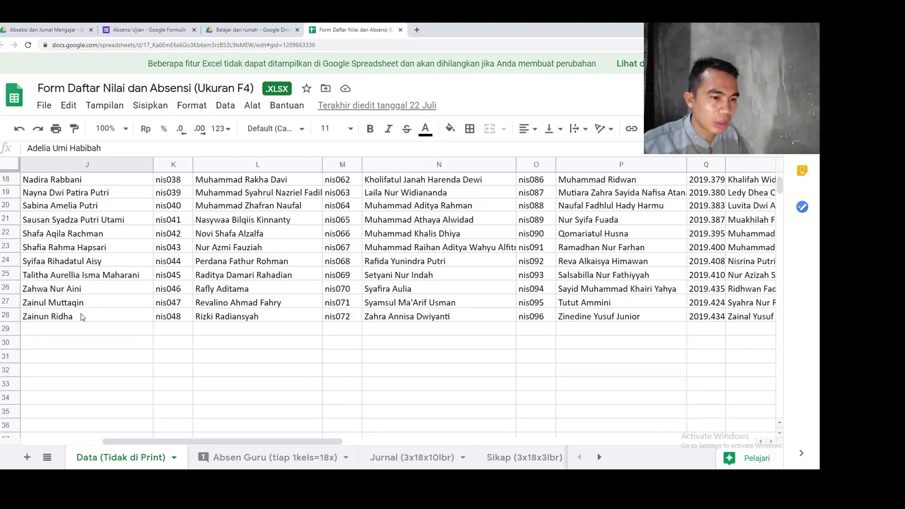
shift+click(82, 317)
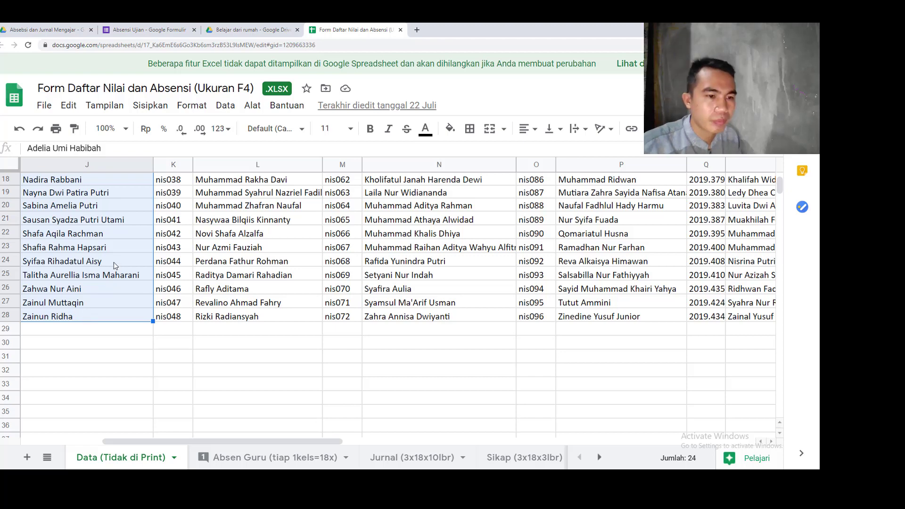
key(ctrl+c)
Back in the Absensi Ujian form, paste the names as the Kelas X IPA 1 Nama options and route section 2 to section 6 (Mata Pelajaran).
click(169, 30)
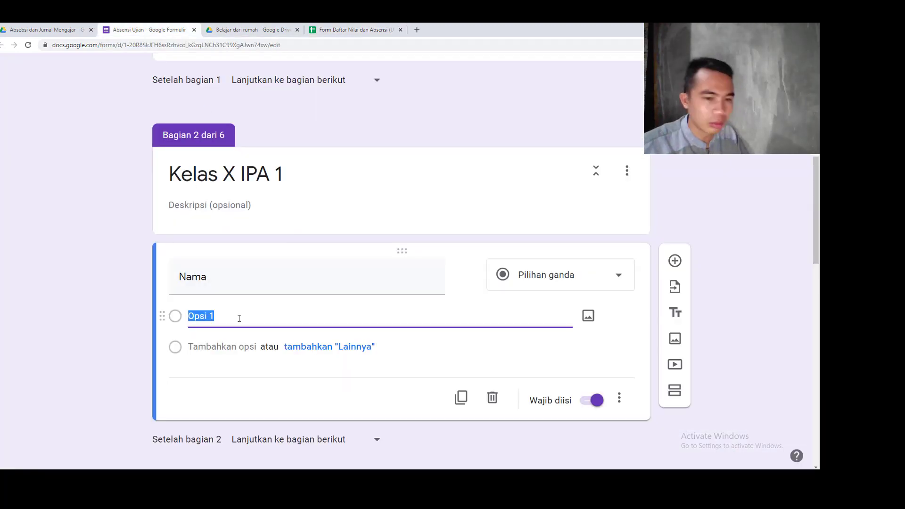
key(ctrl+v)
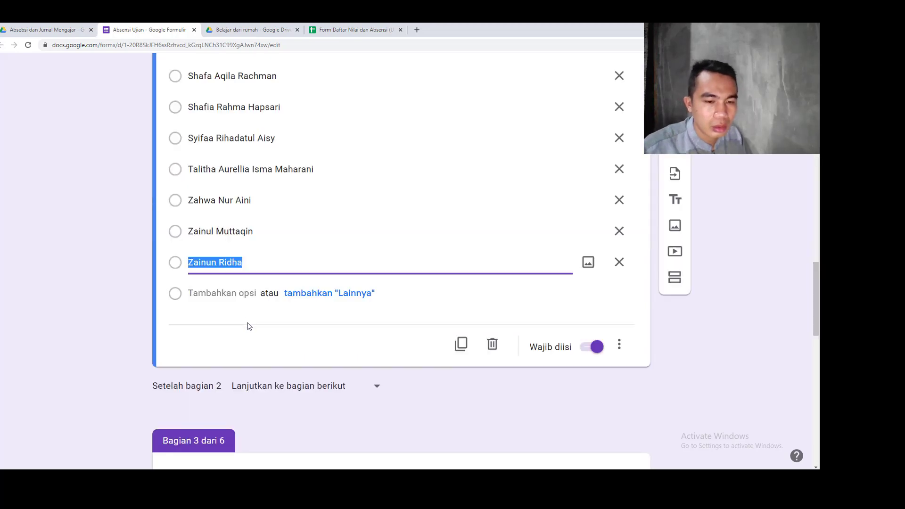
scroll(247, 324, down, 2)
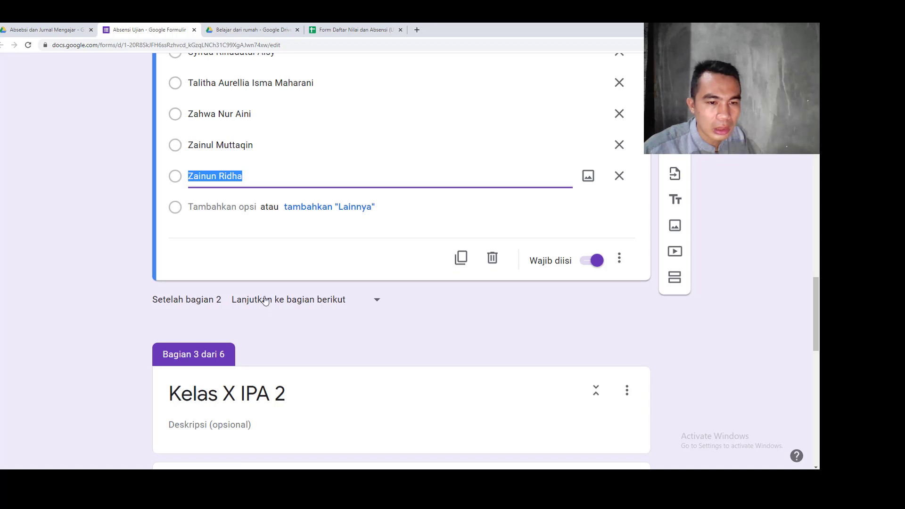
click(266, 300)
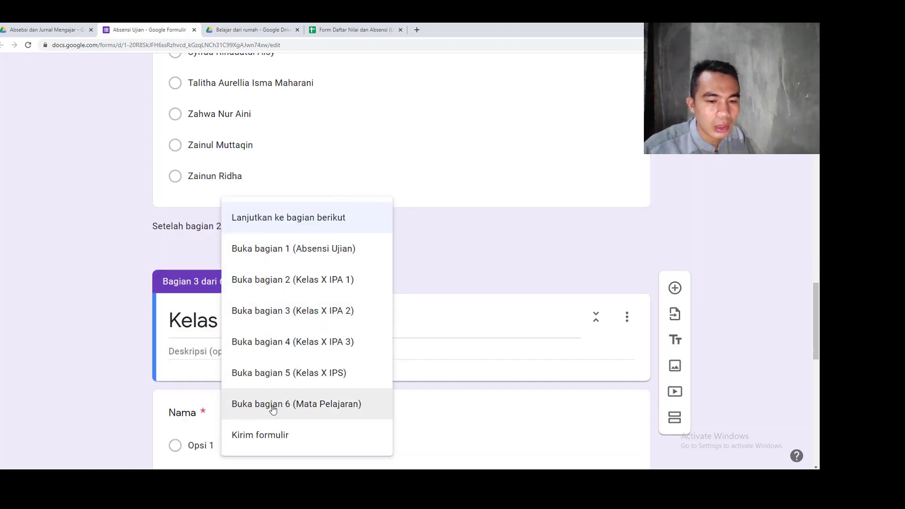
click(330, 408)
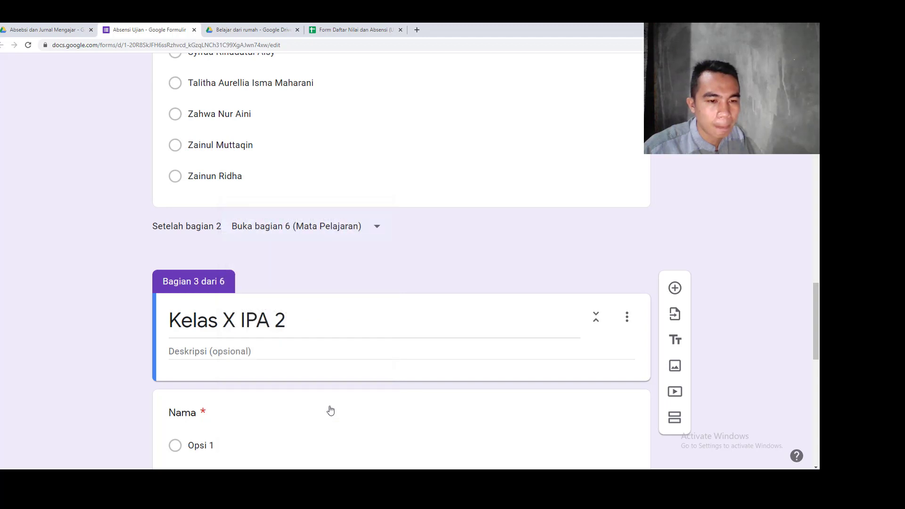
Paste the X IPA 2 student names as the Kelas X IPA 2 Nama options and route section 3 to section 6 (Mata Pelajaran).
scroll(284, 349, down, 3)
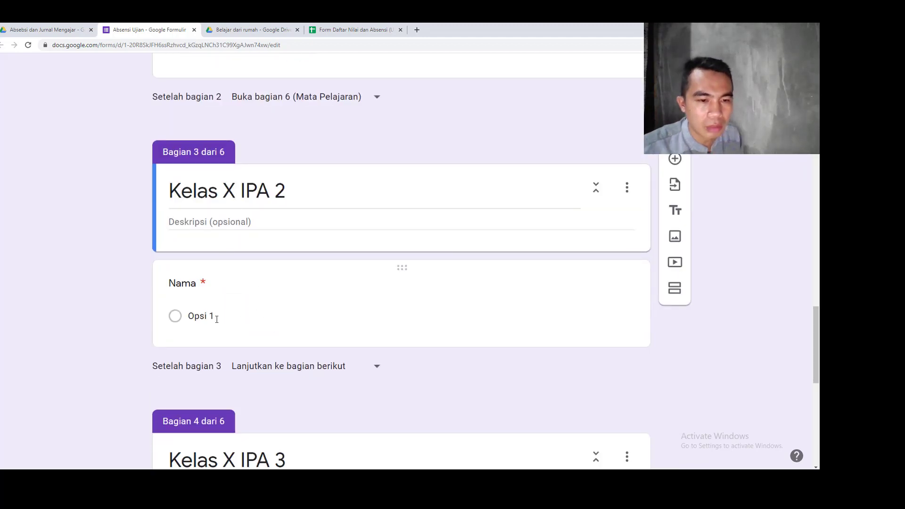
click(198, 317)
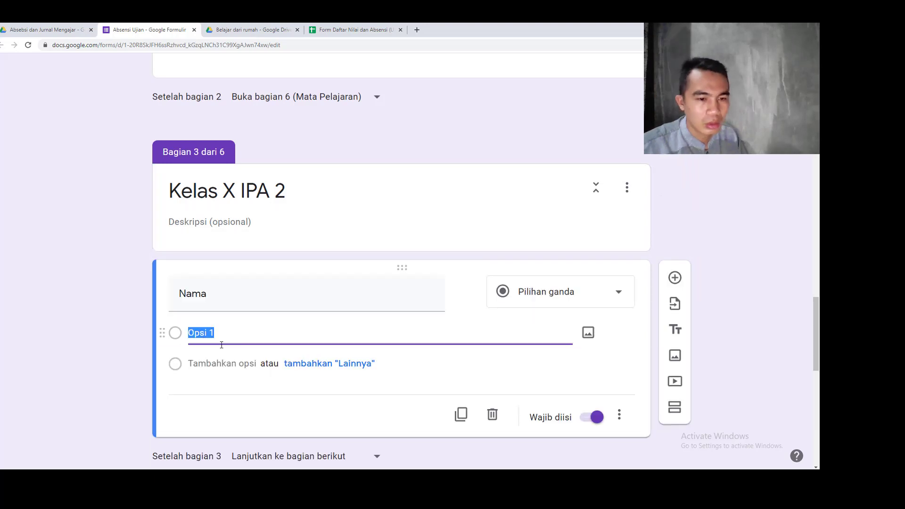
key(ctrl+v)
scroll(306, 330, down, 2)
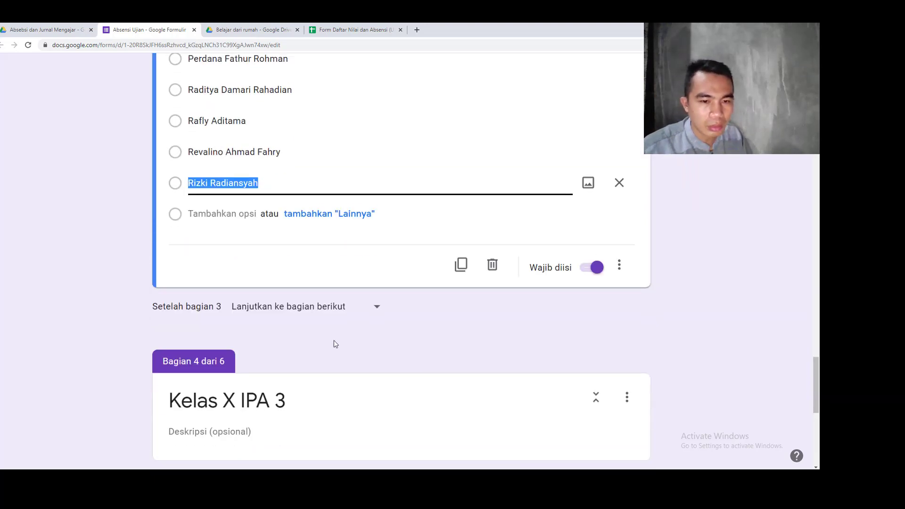
click(307, 304)
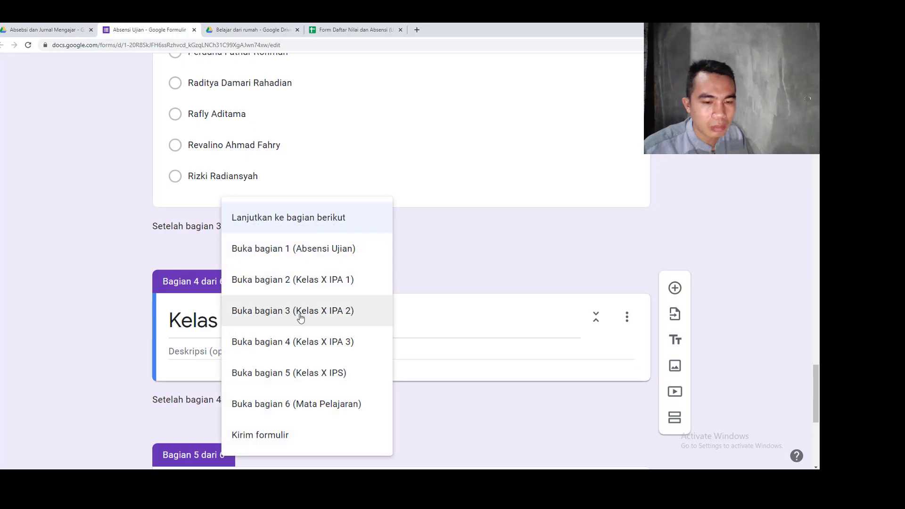
click(285, 412)
Add a multiple-choice question titled "Nama" to the Kelas X IPA 3 section.
scroll(285, 388, down, 3)
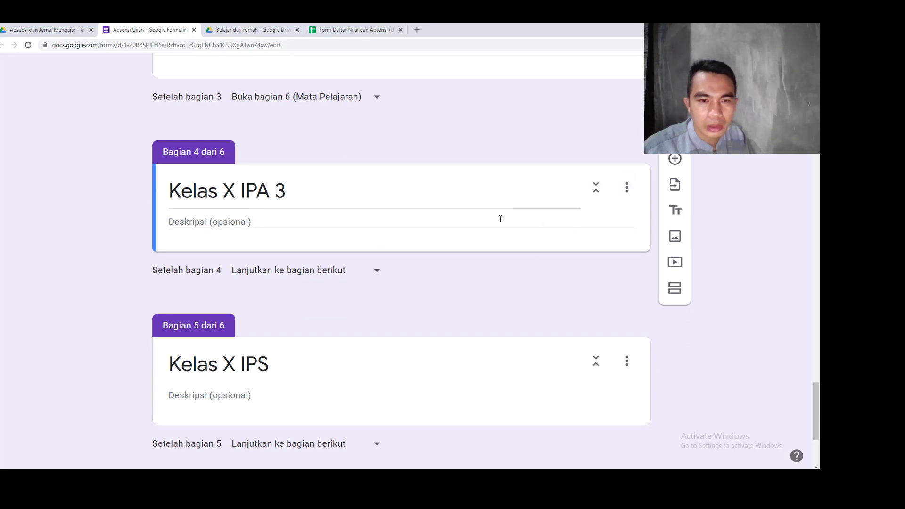
click(459, 222)
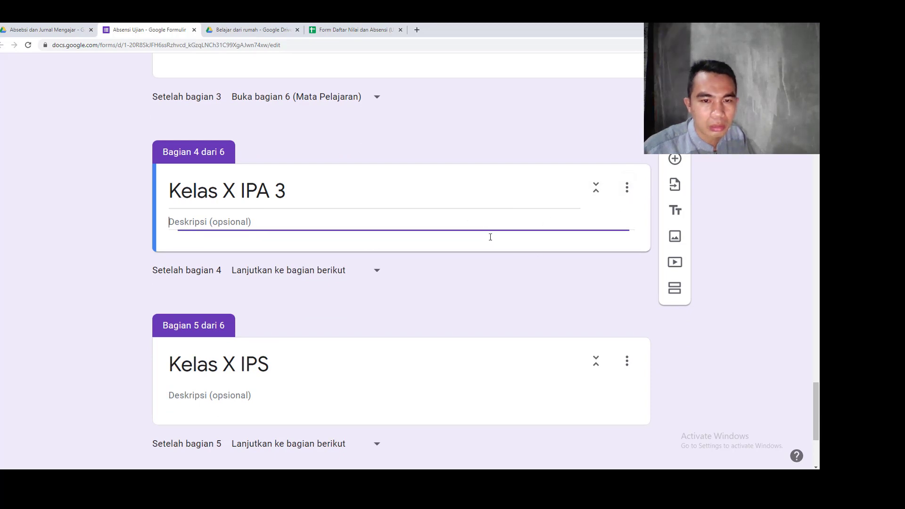
click(675, 158)
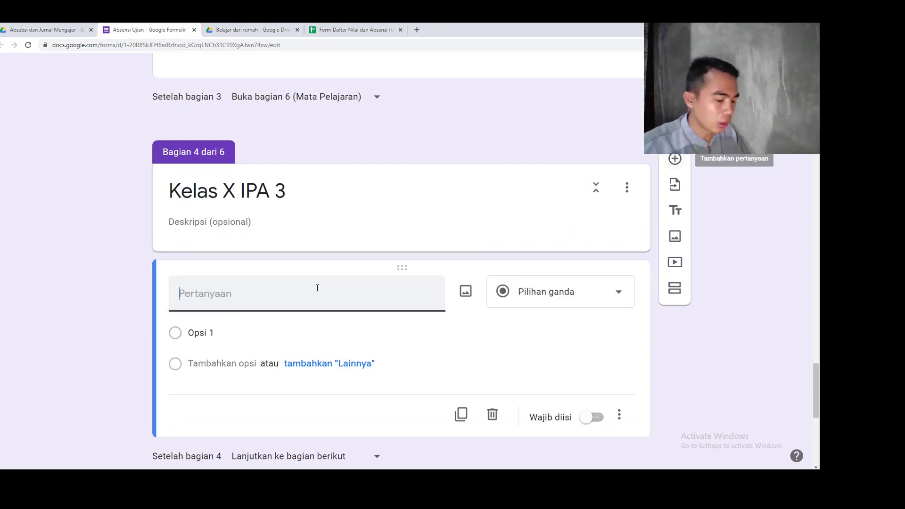
text(Nama)
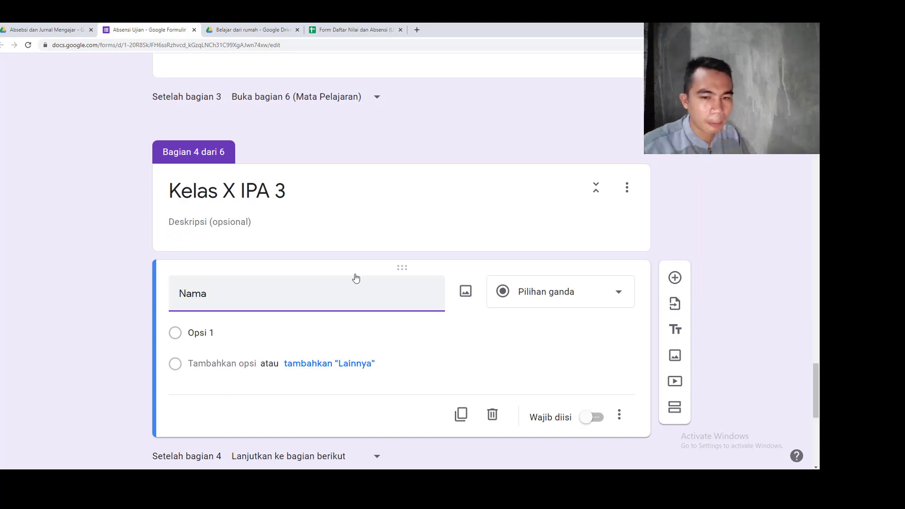
Paste the X IPA 3 student names as the new Nama question's options and route section 4 to section 6 (Mata Pelajaran).
click(227, 333)
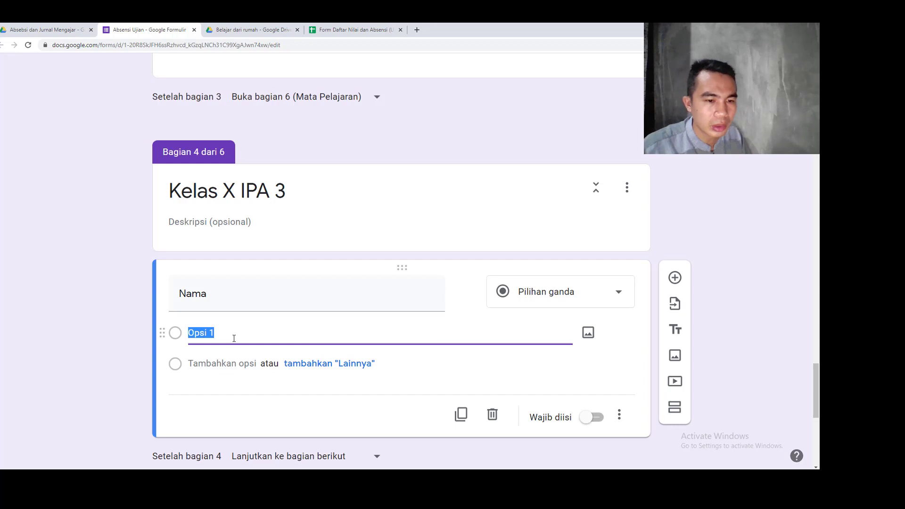
key(ctrl+v)
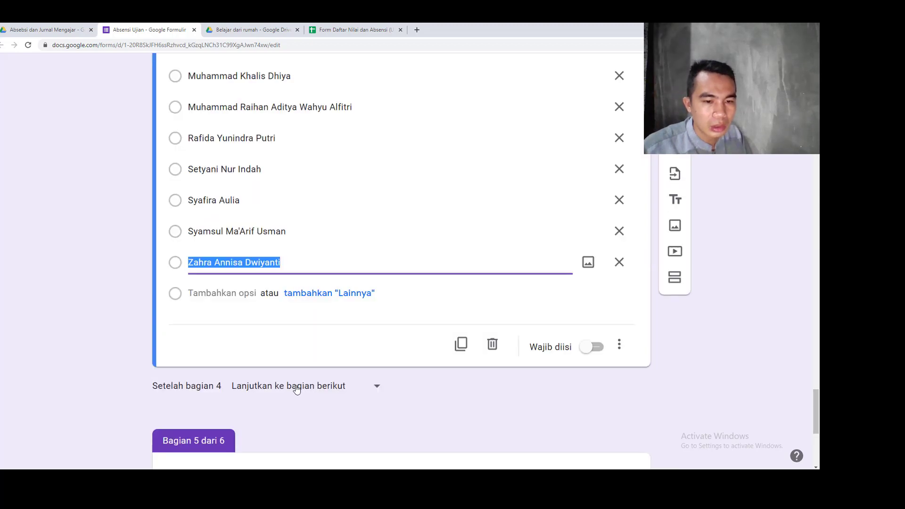
click(296, 386)
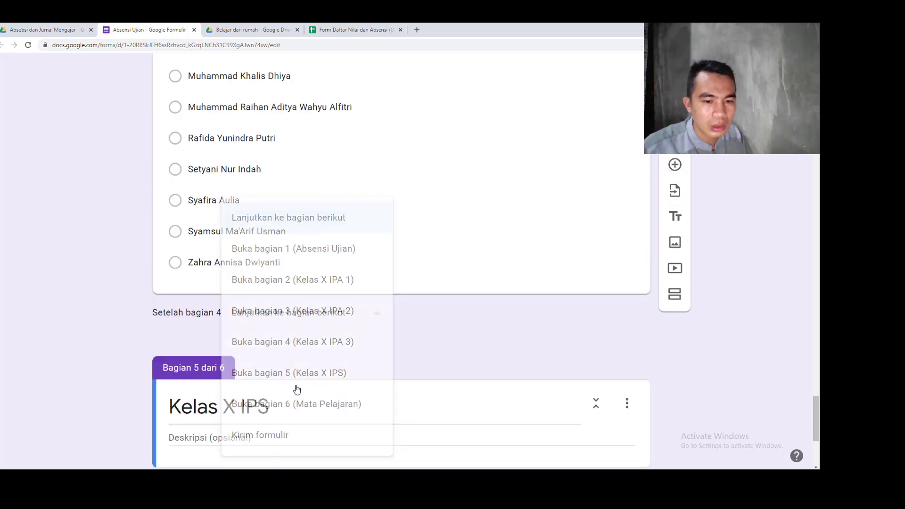
click(319, 405)
Add a required multiple-choice question titled "Nama" to the Kelas X IPS section.
scroll(320, 406, down, 3)
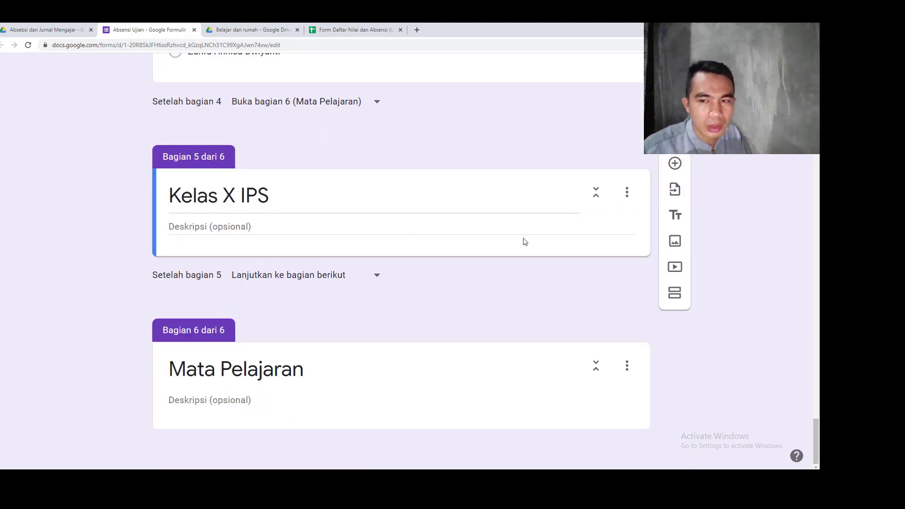
click(566, 225)
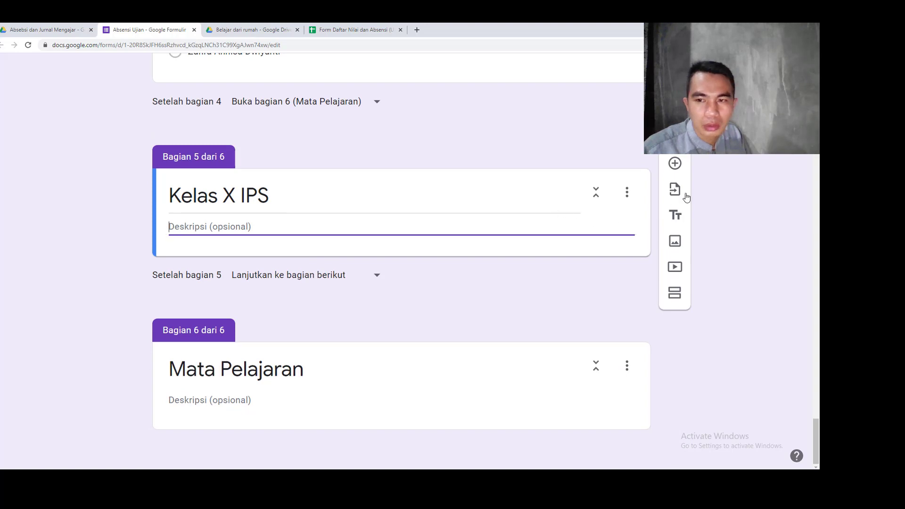
click(675, 163)
text(Nama)
scroll(306, 245, down, 3)
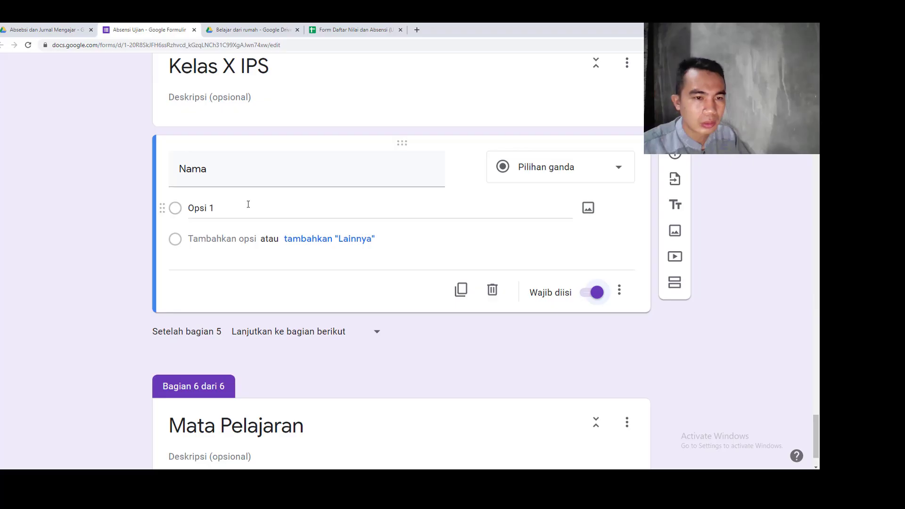
Paste the X IPS student names as the Kelas X IPS Nama options and route section 5 to section 6 (Mata Pelajaran).
click(253, 209)
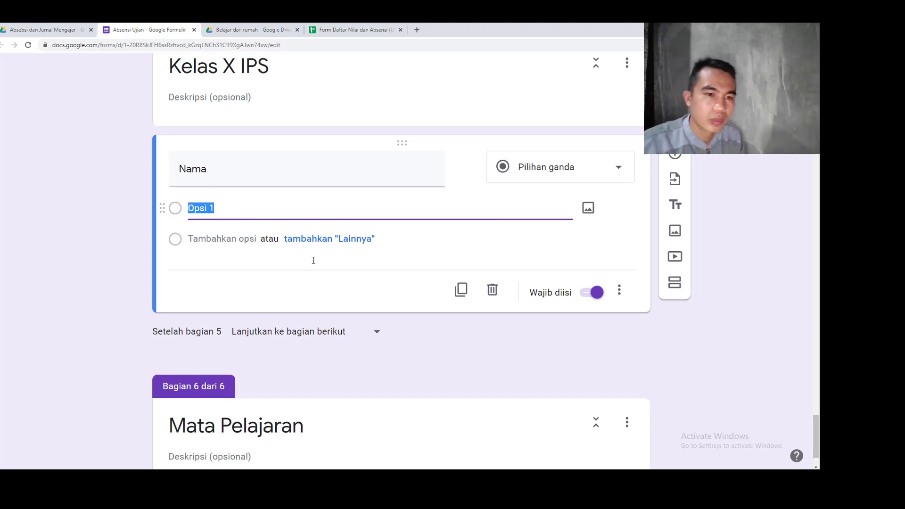
key(ctrl+v)
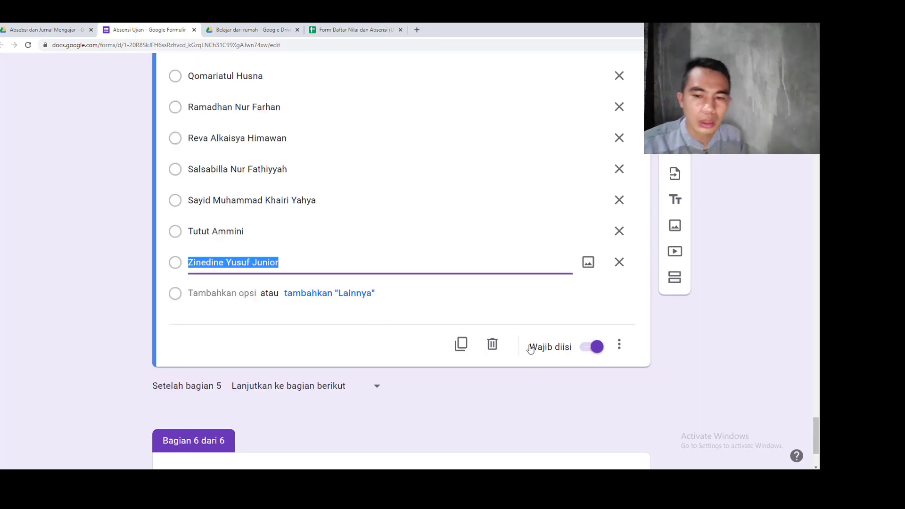
scroll(401, 370, down, 2)
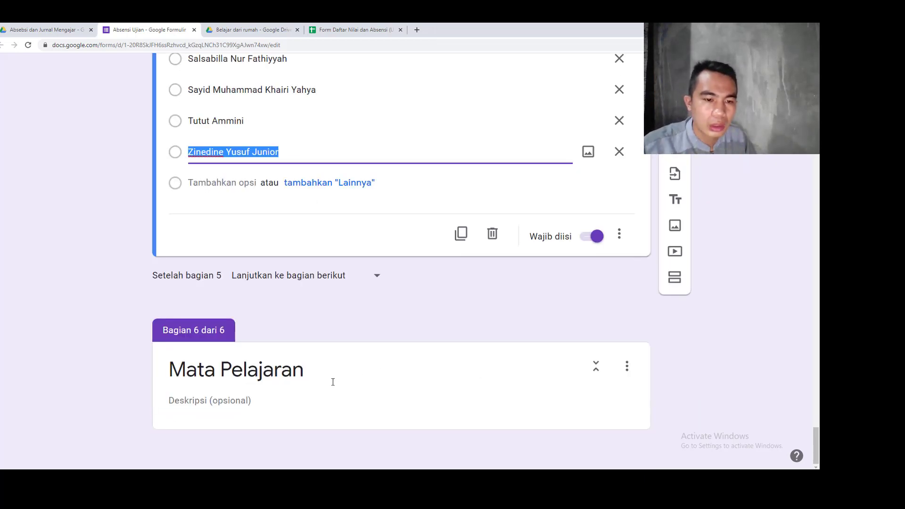
click(233, 398)
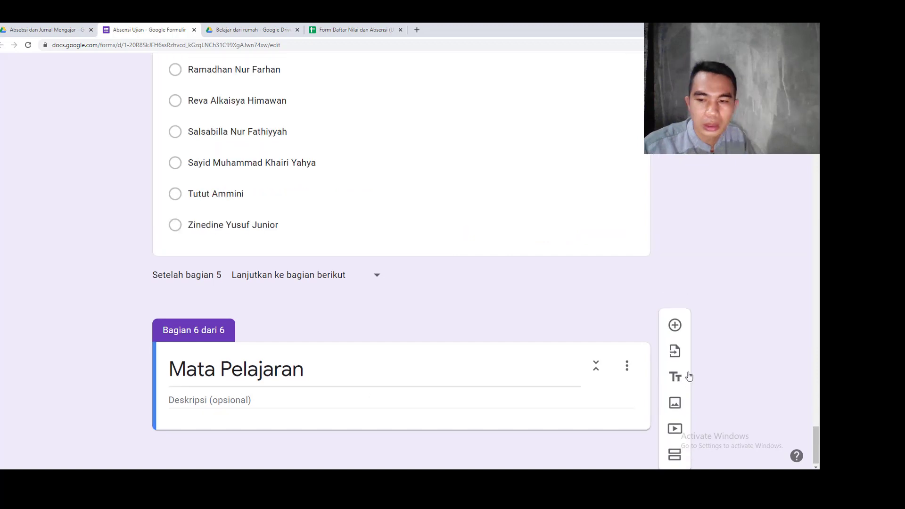
click(281, 274)
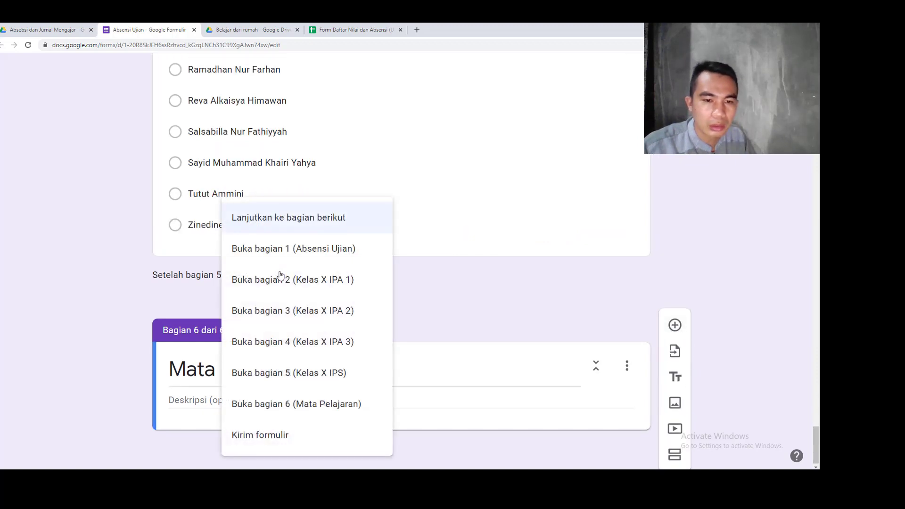
click(302, 410)
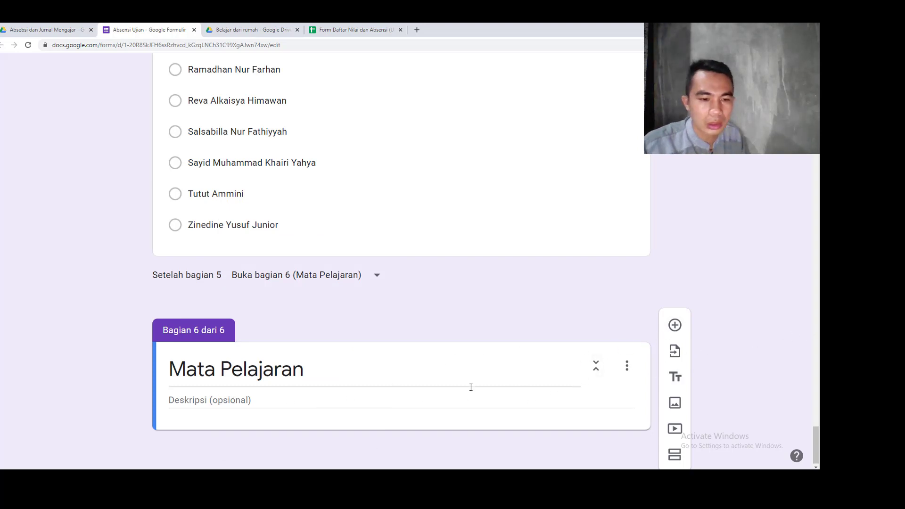
Add a multiple-choice question "Mata Pelajaran Ujian" to the Mata Pelajaran section with the options Sosiolog, Fisika and Al-Quran Hadis.
click(675, 325)
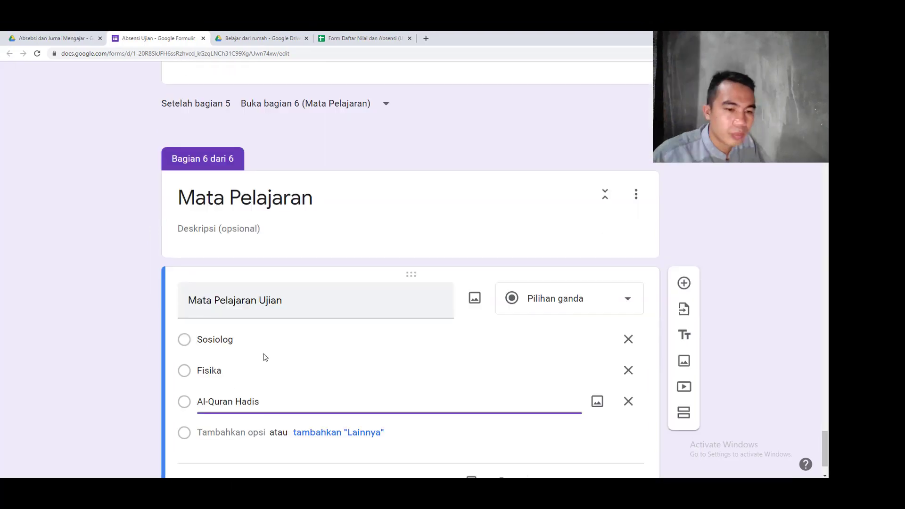
scroll(254, 349, down, 2)
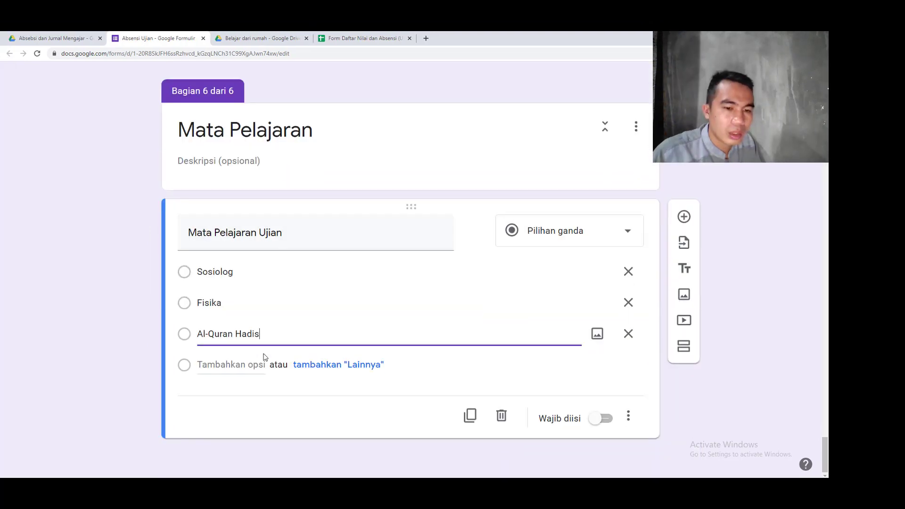
Review the form's class sections and compare them with the class options of the Kelas question in section 1.
scroll(253, 346, up, 5)
scroll(263, 354, up, 20)
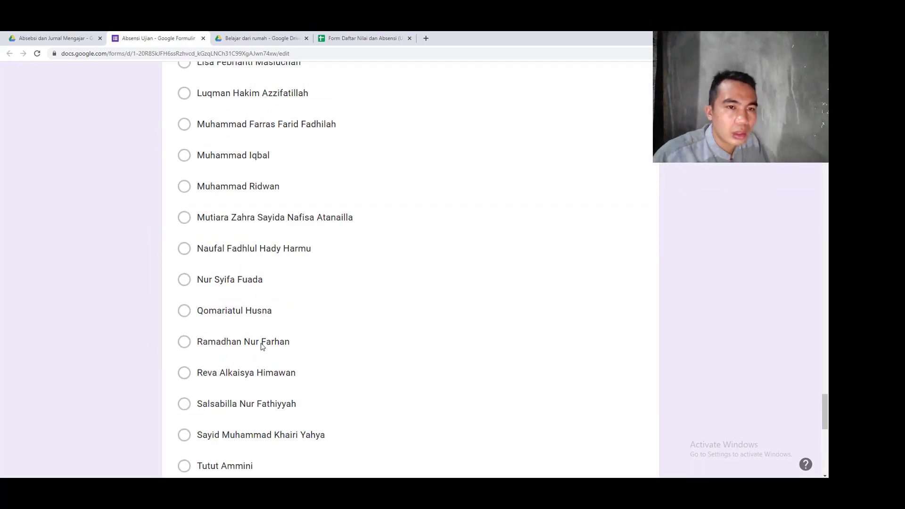
scroll(269, 315, up, 20)
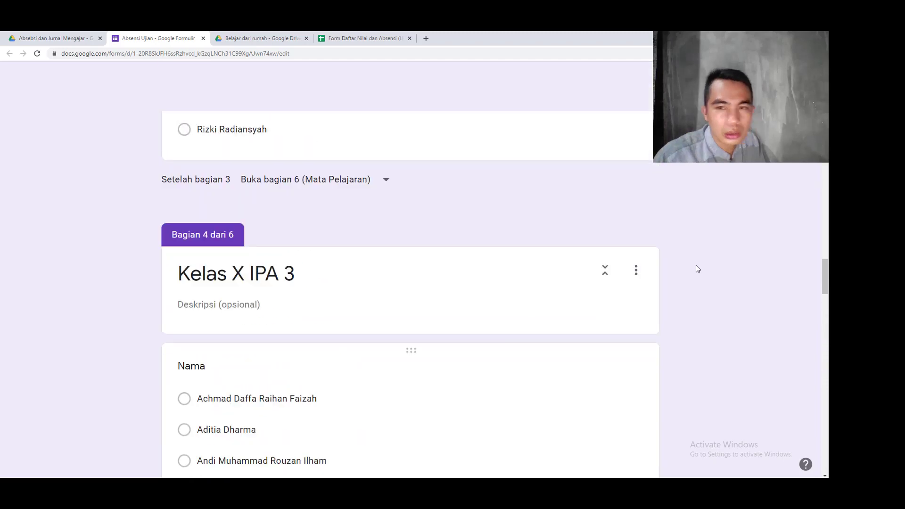
scroll(269, 315, up, 20)
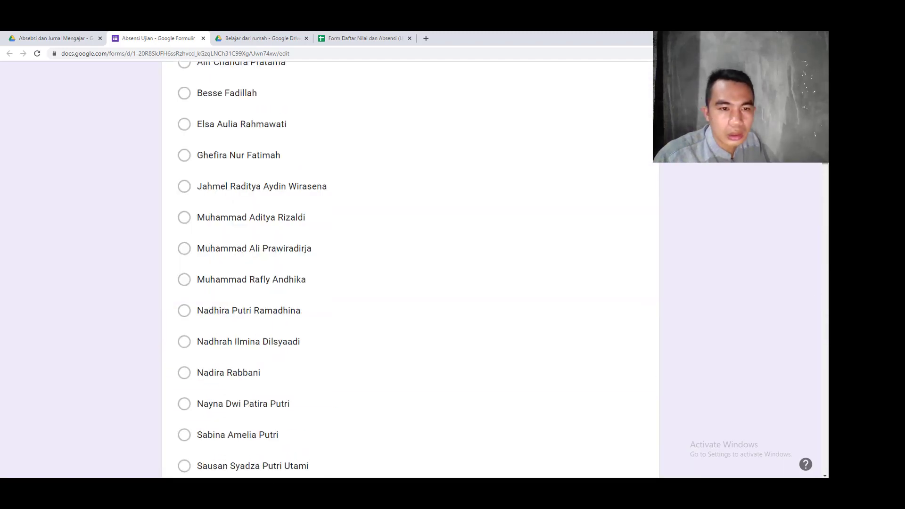
scroll(326, 269, up, 5)
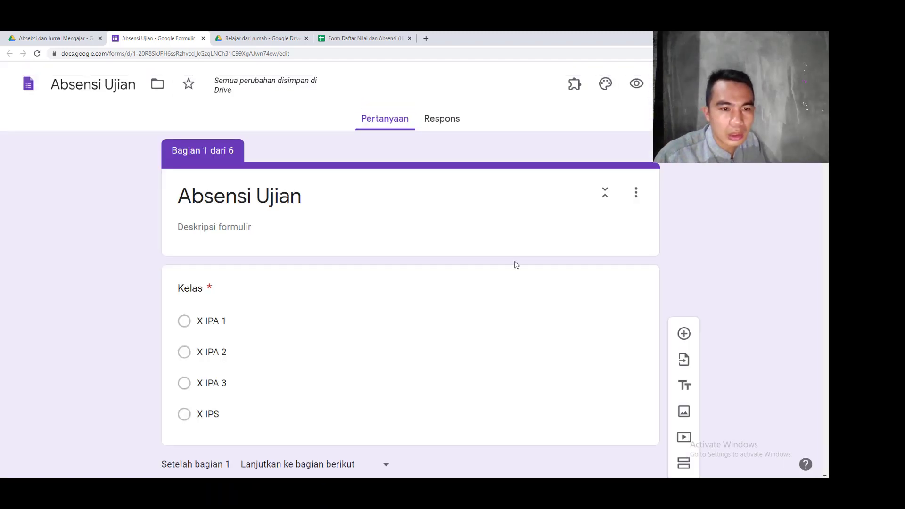
scroll(272, 242, down, 2)
click(270, 233)
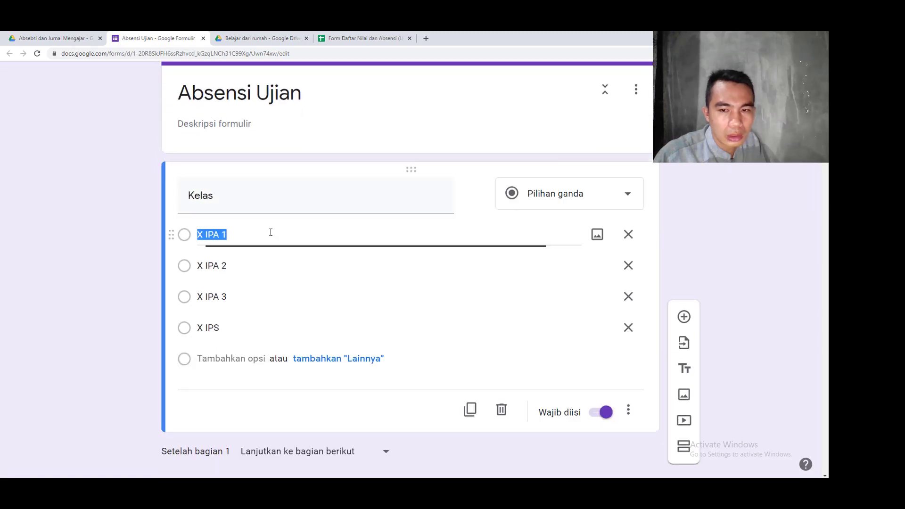
scroll(295, 296, down, 1)
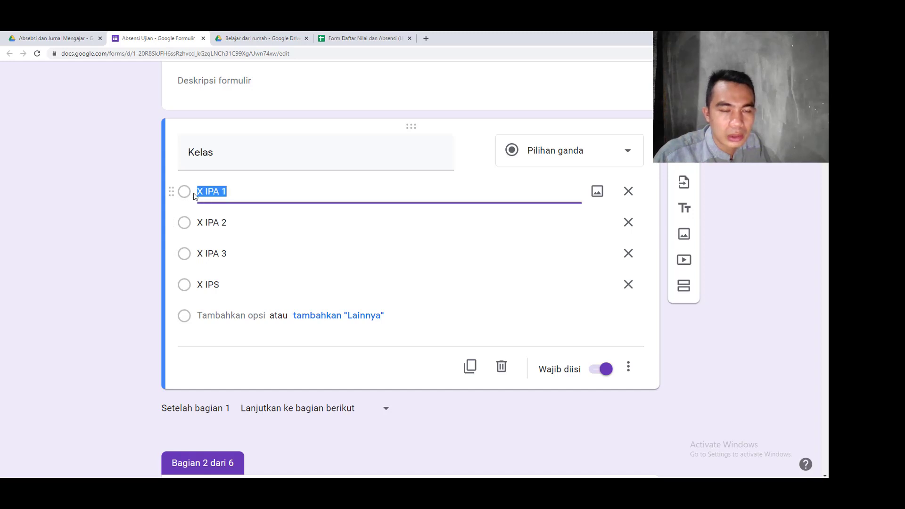
scroll(235, 450, down, 2)
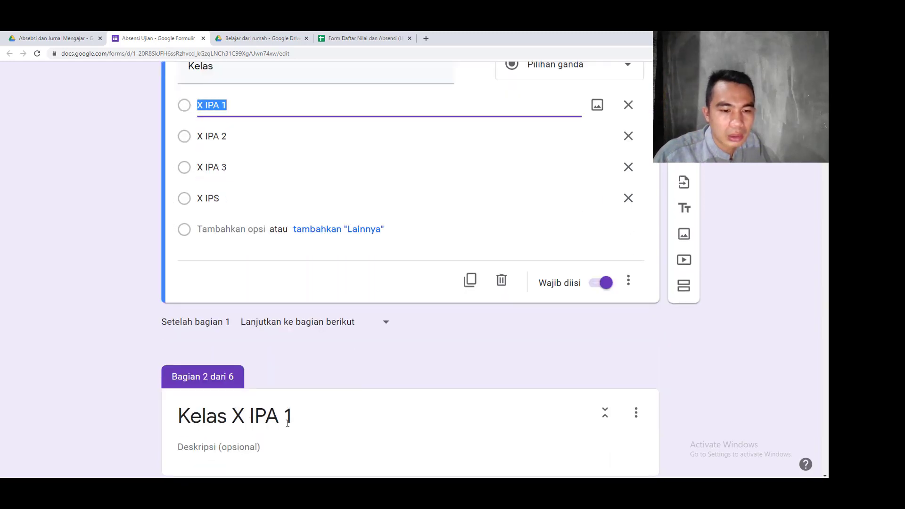
scroll(287, 421, down, 3)
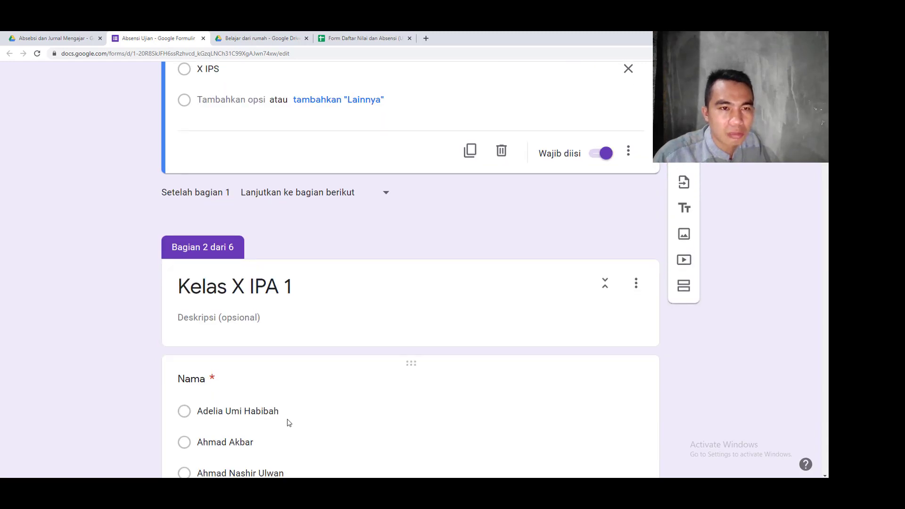
scroll(289, 423, up, 4)
scroll(288, 419, down, 16)
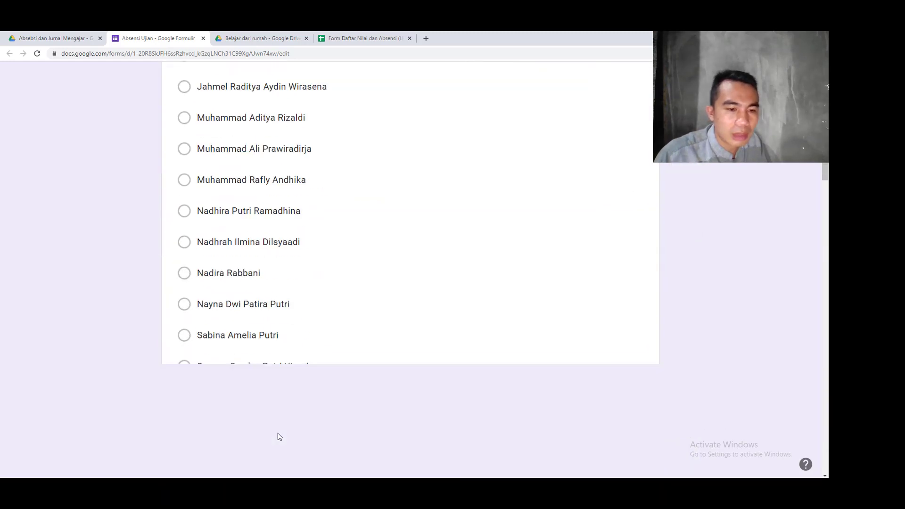
scroll(279, 436, down, 9)
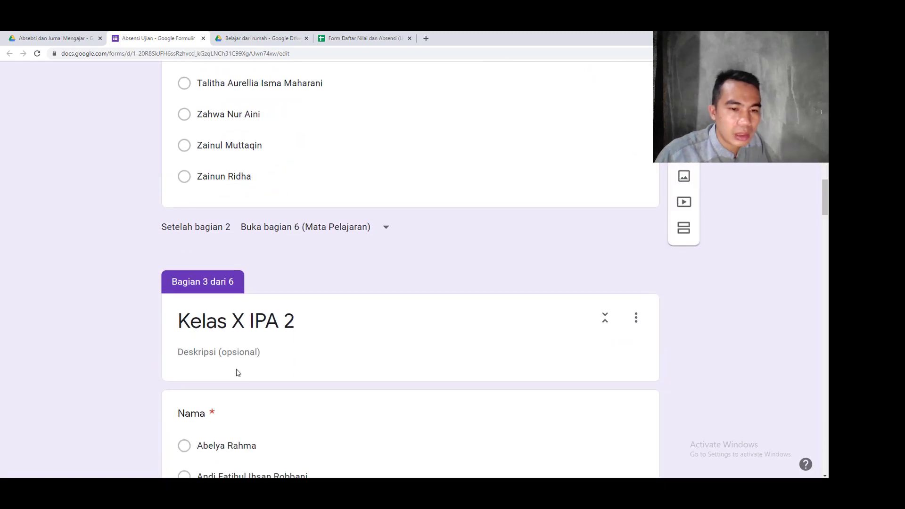
scroll(270, 381, up, 20)
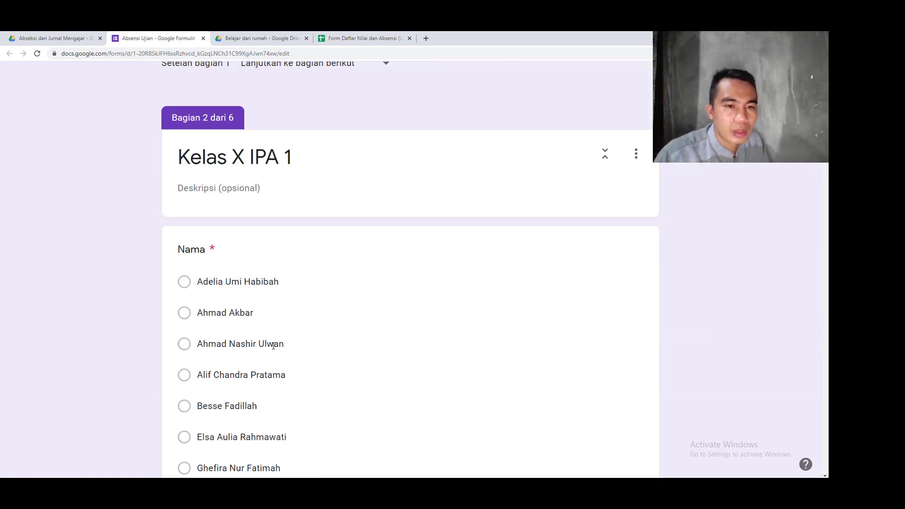
scroll(273, 348, down, 3)
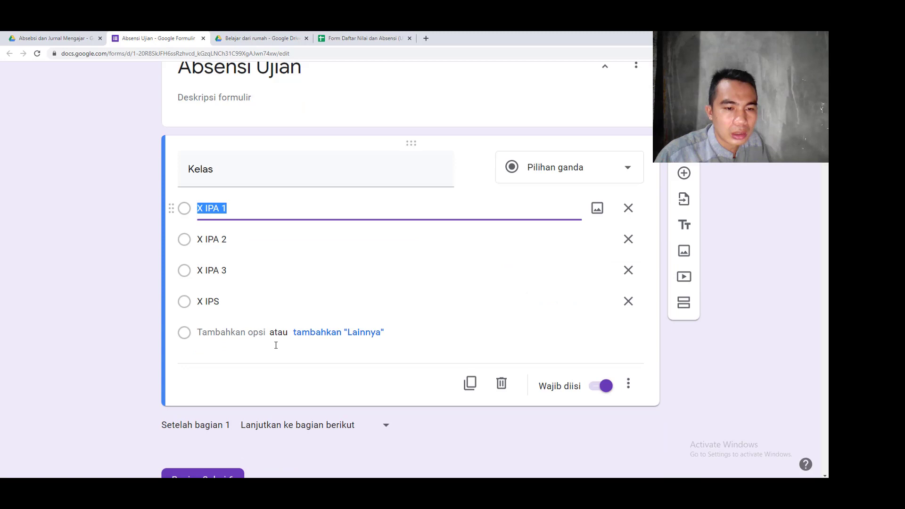
Enable answer-based section navigation on the Kelas question and route X IPA 1 to section 2 (Kelas X IPA 1).
click(630, 390)
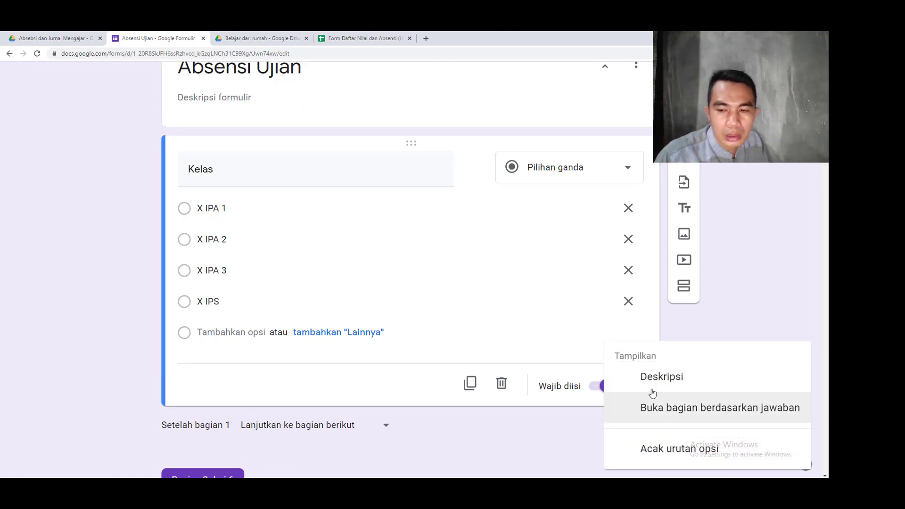
click(687, 415)
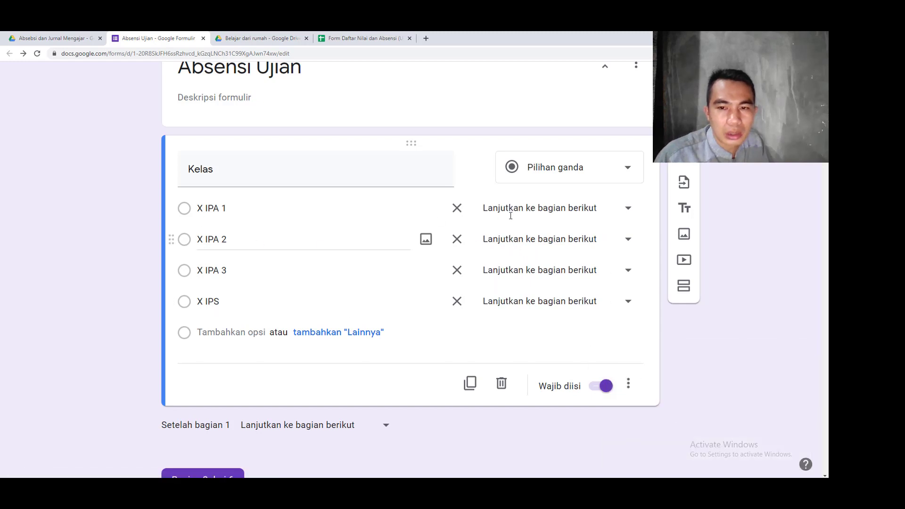
click(517, 215)
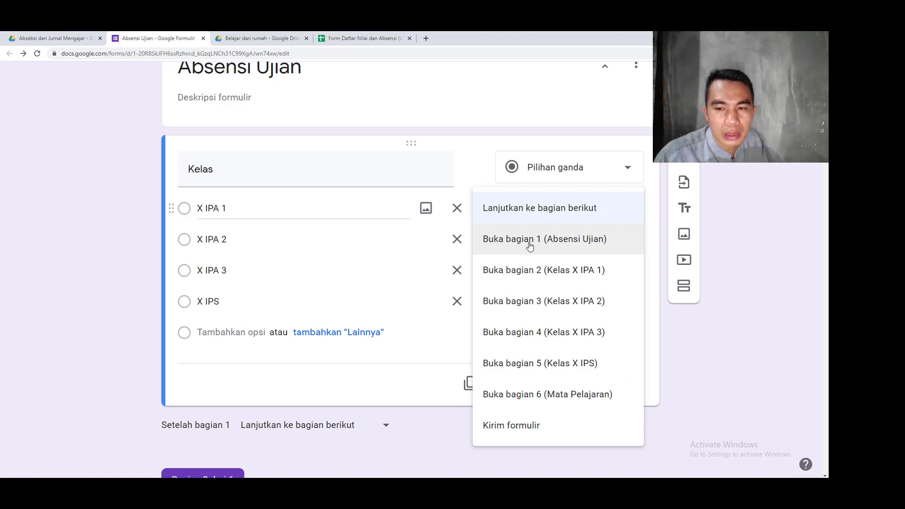
click(570, 274)
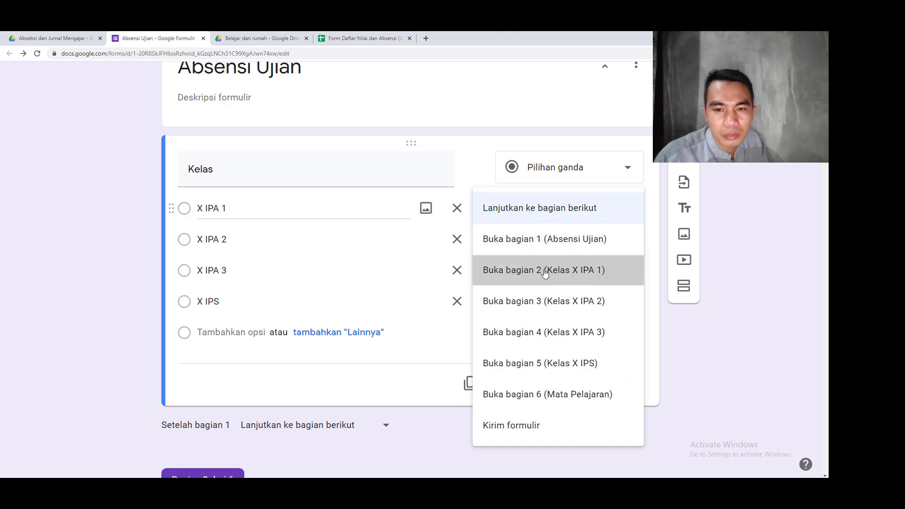
Route the Kelas options X IPA 2 to section 3, X IPA 3 to section 4, and X IPS to section 5.
click(536, 244)
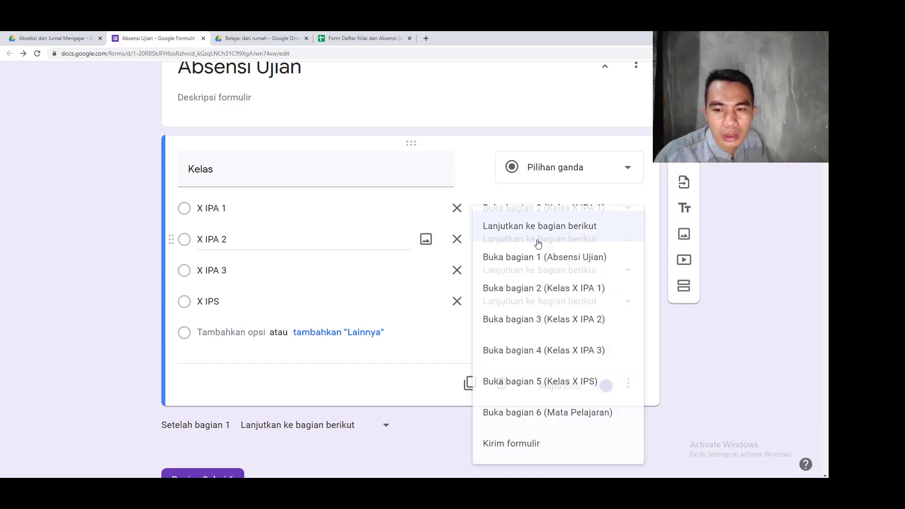
click(568, 324)
click(522, 271)
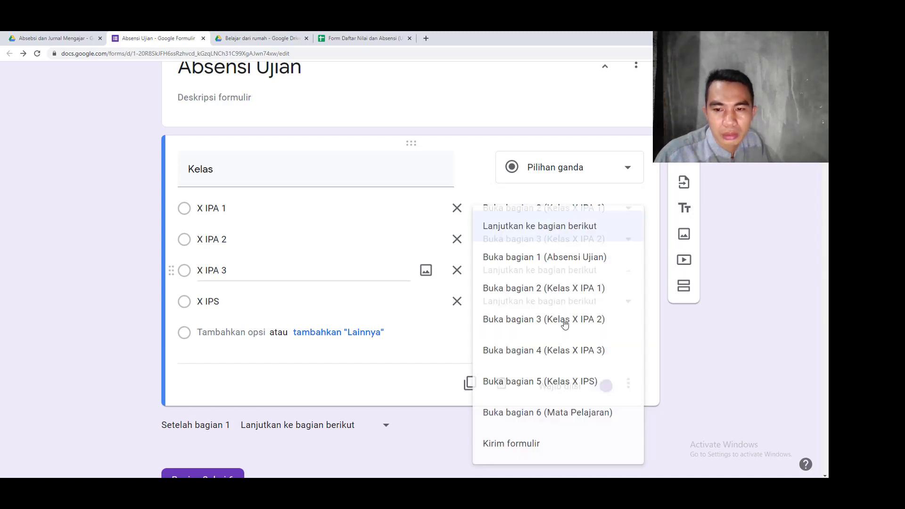
click(578, 358)
click(528, 303)
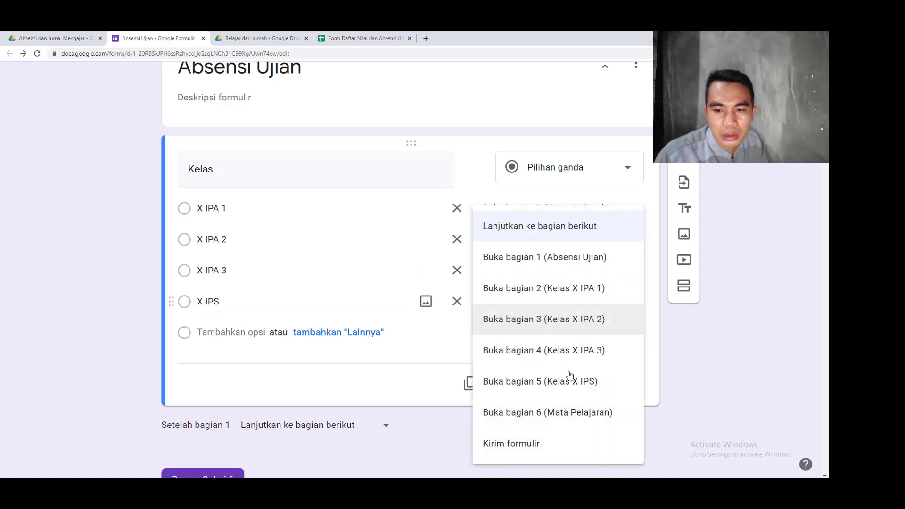
click(570, 383)
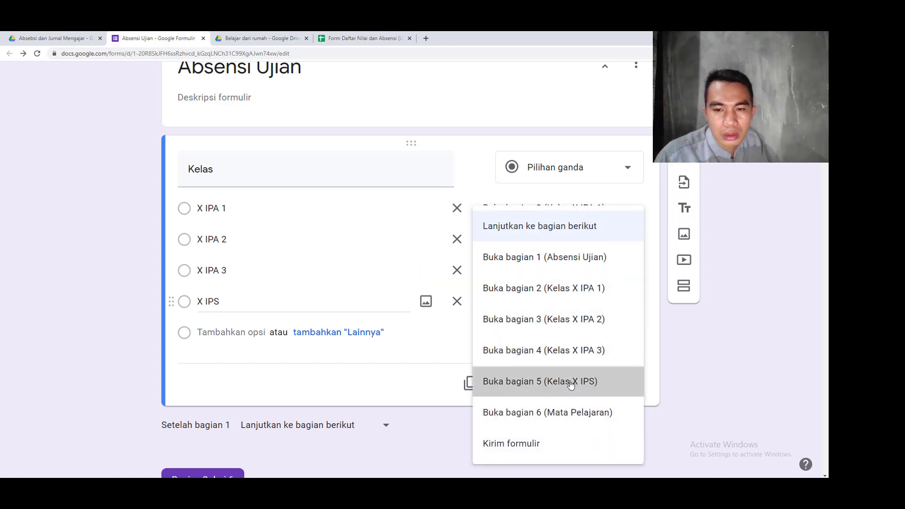
Check the Nama questions of the class sections and where each section leads after it is answered.
scroll(574, 352, down, 10)
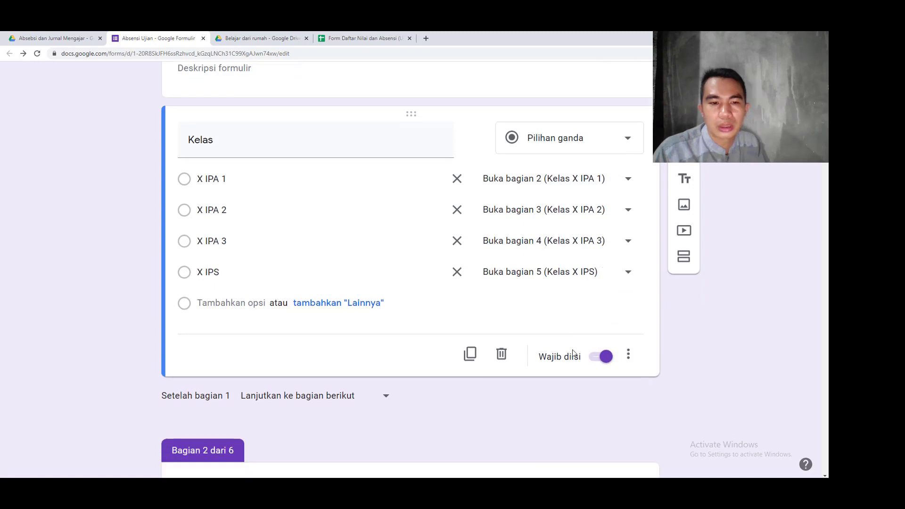
scroll(572, 350, down, 12)
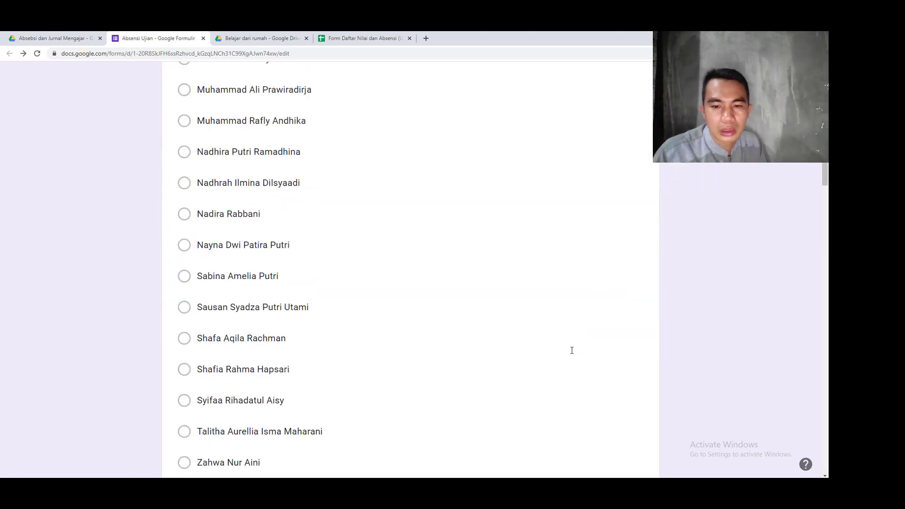
click(527, 312)
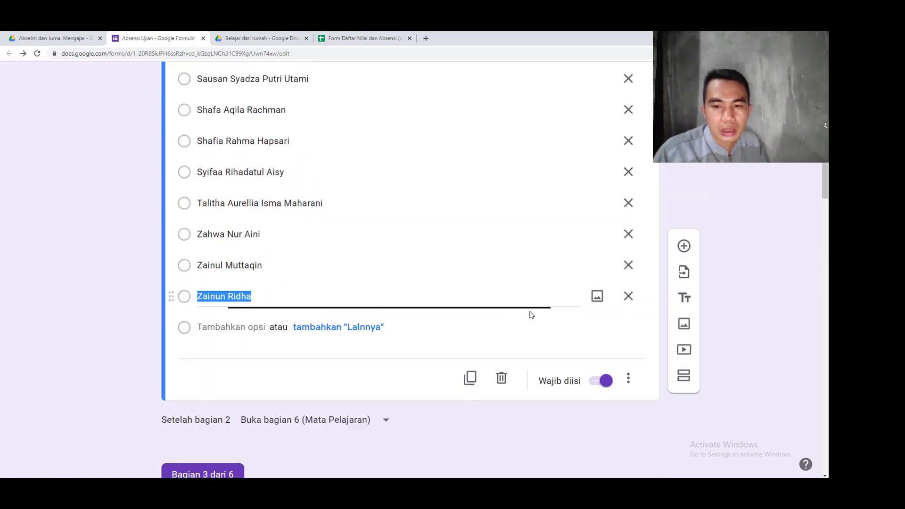
scroll(531, 335, down, 10)
scroll(518, 349, down, 10)
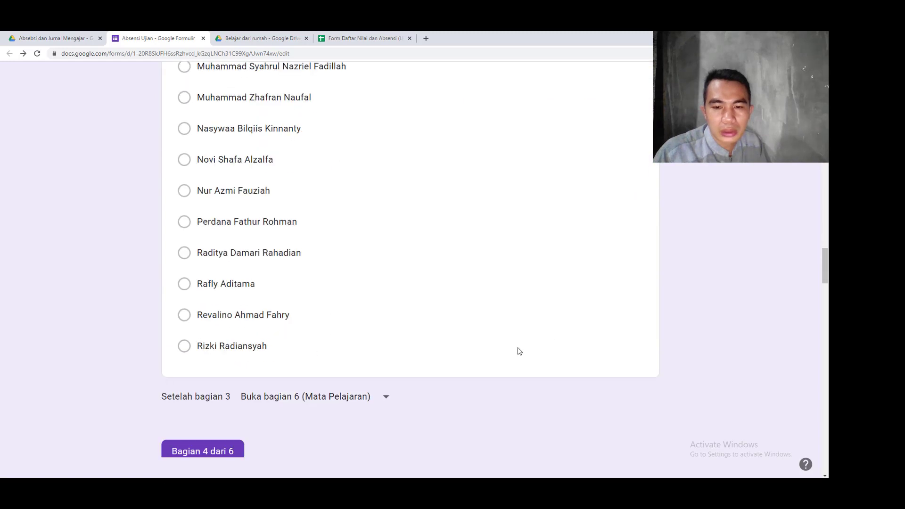
click(547, 236)
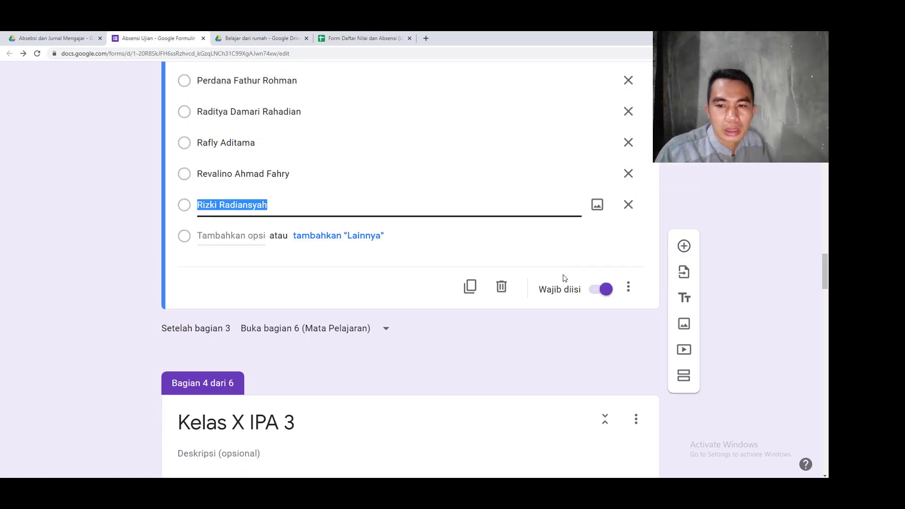
scroll(564, 276, down, 5)
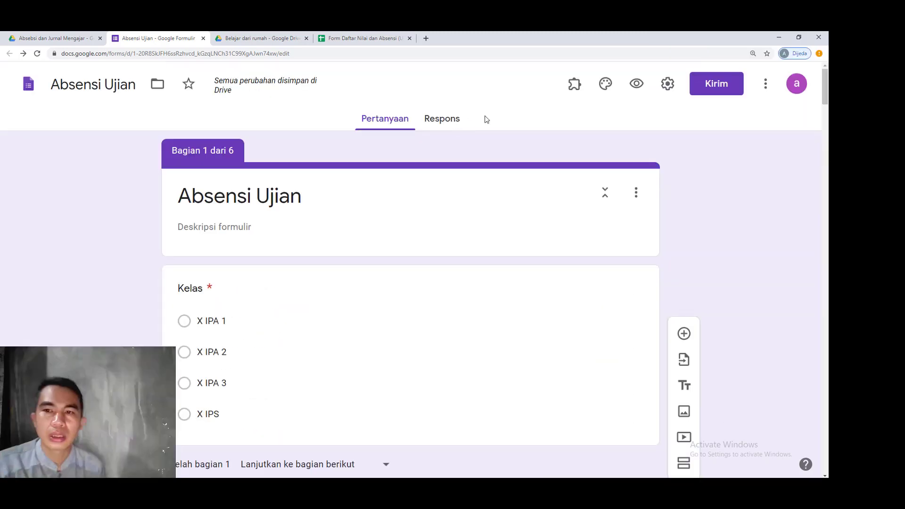
Turn off "Tampilkan link untuk menyerahkan tanggapan lain" in the Absensi Ujian form's presentation settings.
click(668, 85)
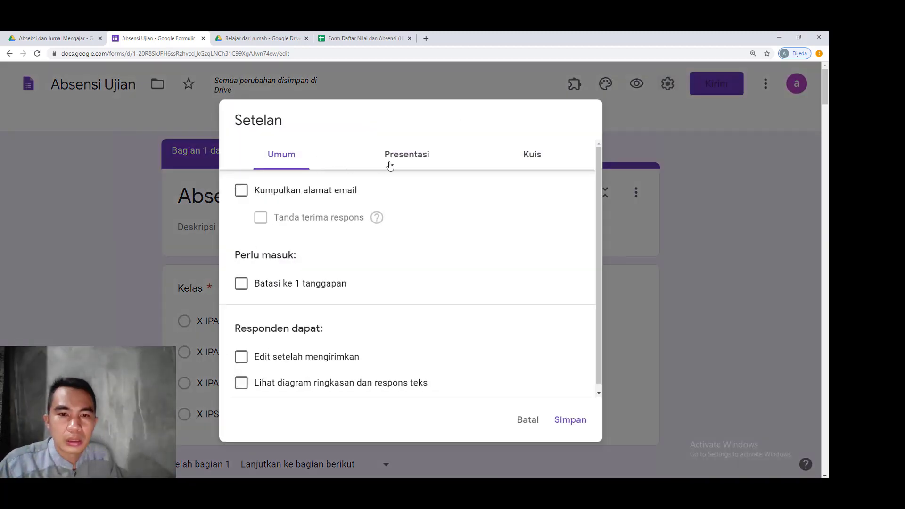
click(420, 157)
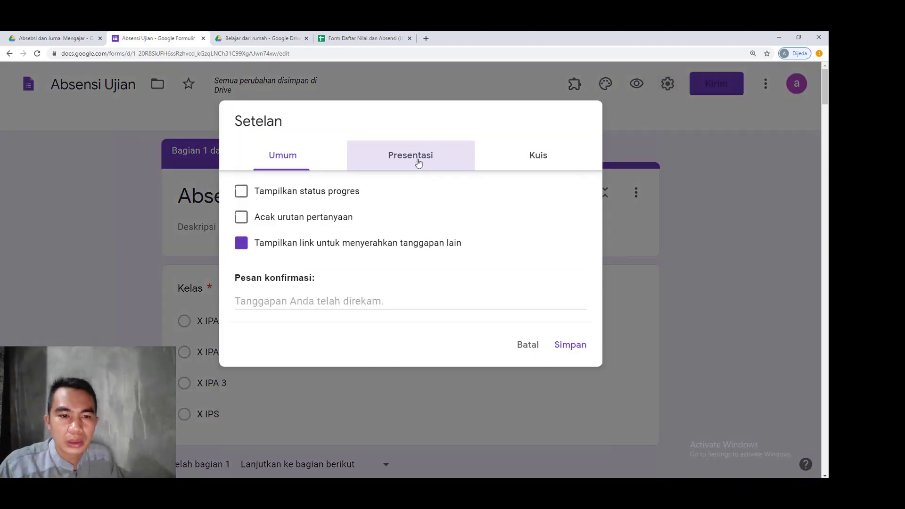
click(241, 243)
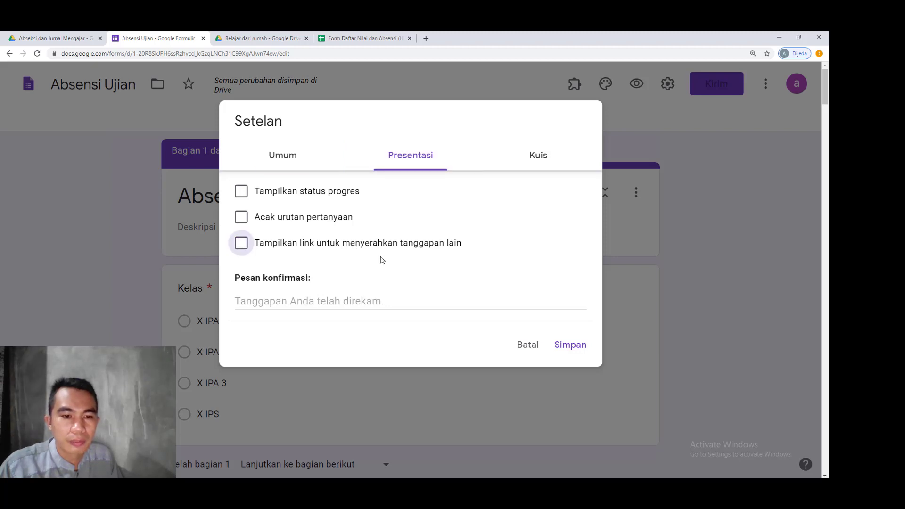
click(311, 301)
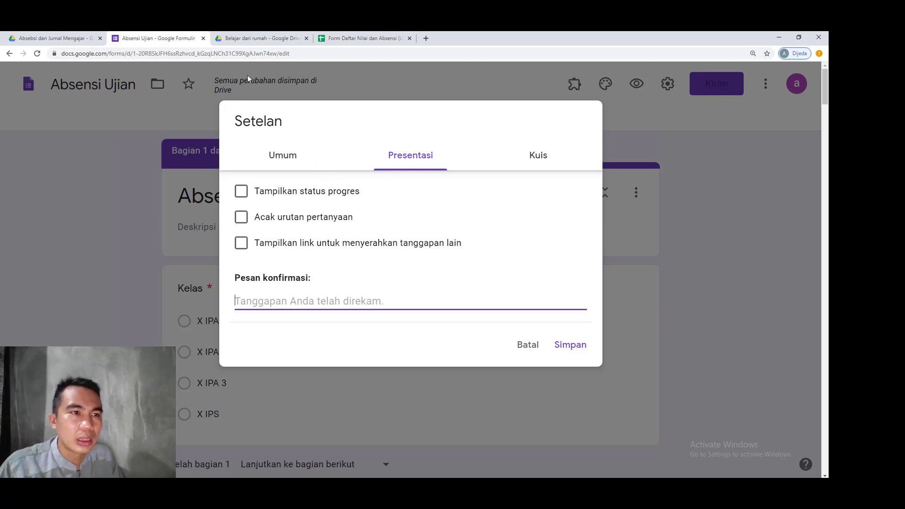
Open the Quis Matematika Minat form from the Belajar dari rumah folder in Google Drive.
click(232, 42)
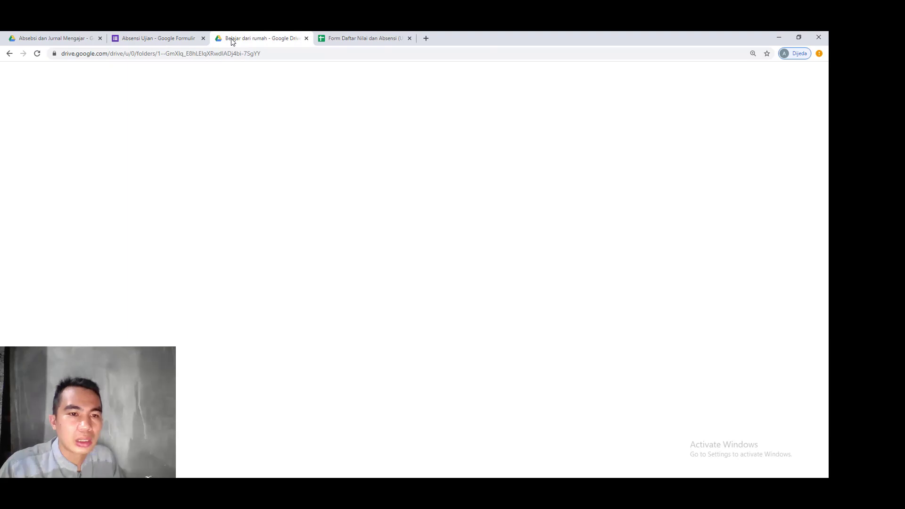
scroll(299, 251, down, 4)
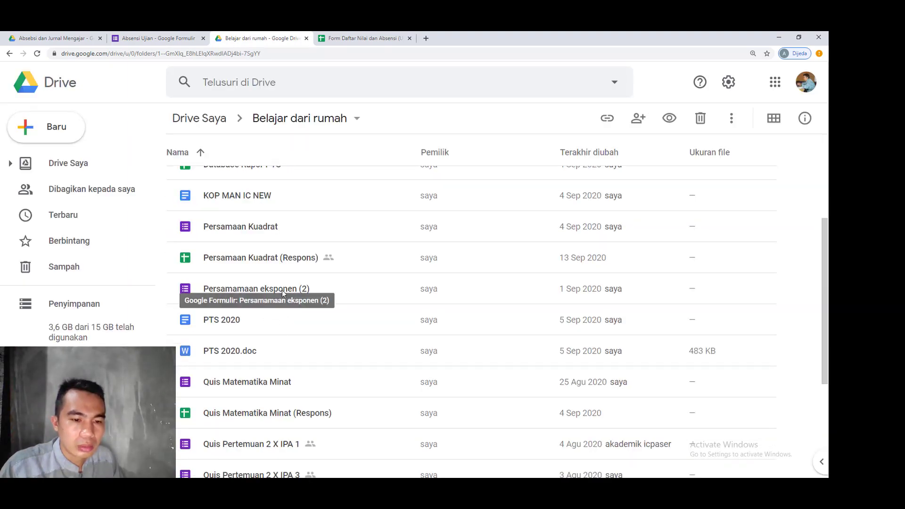
scroll(297, 414, down, 2)
scroll(289, 391, down, 1)
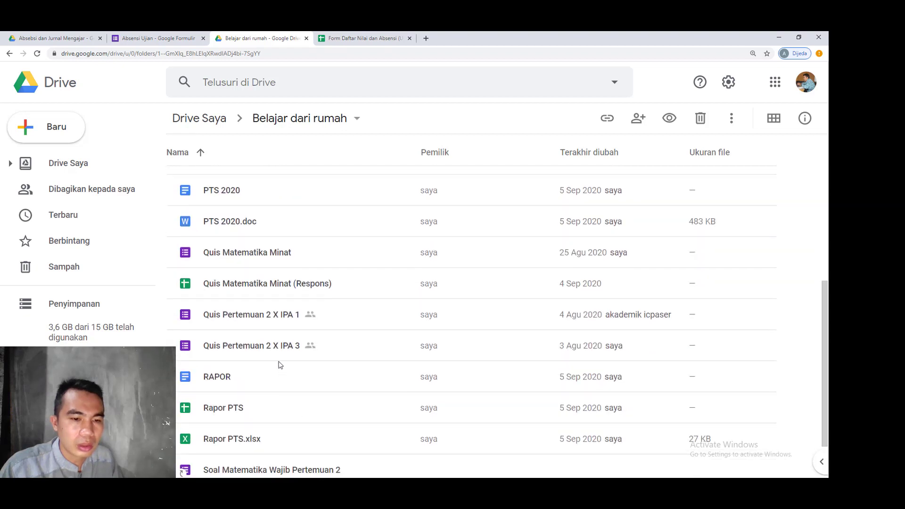
double_click(244, 254)
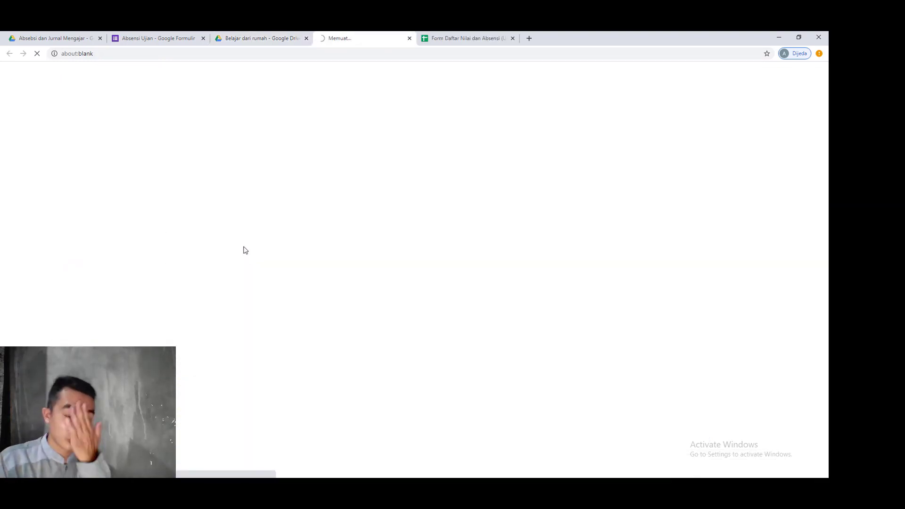
Shorten the Quis Matematika Minat form's share URL and copy the link.
click(716, 84)
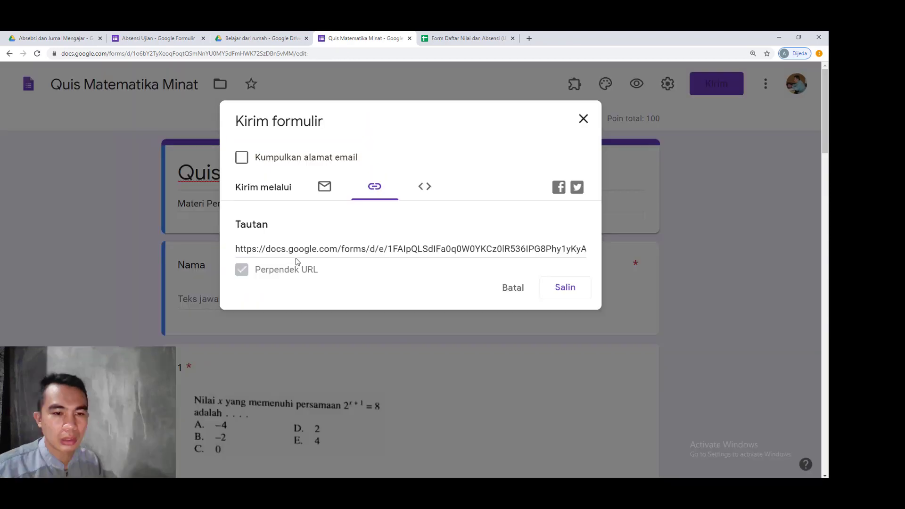
click(296, 267)
click(577, 291)
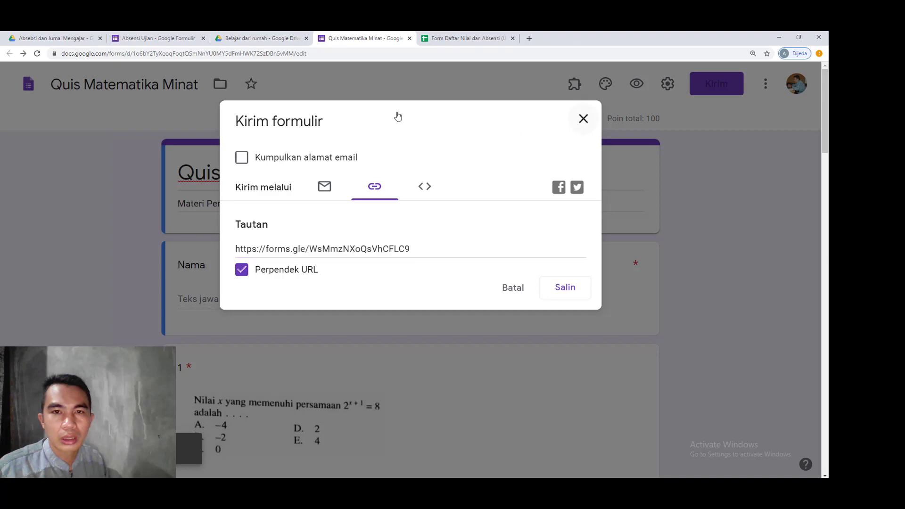
click(584, 118)
click(146, 39)
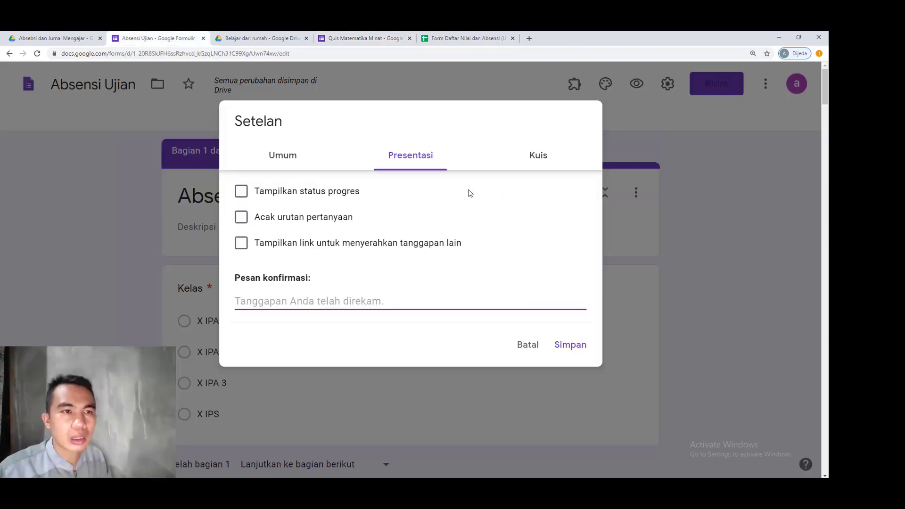
click(421, 162)
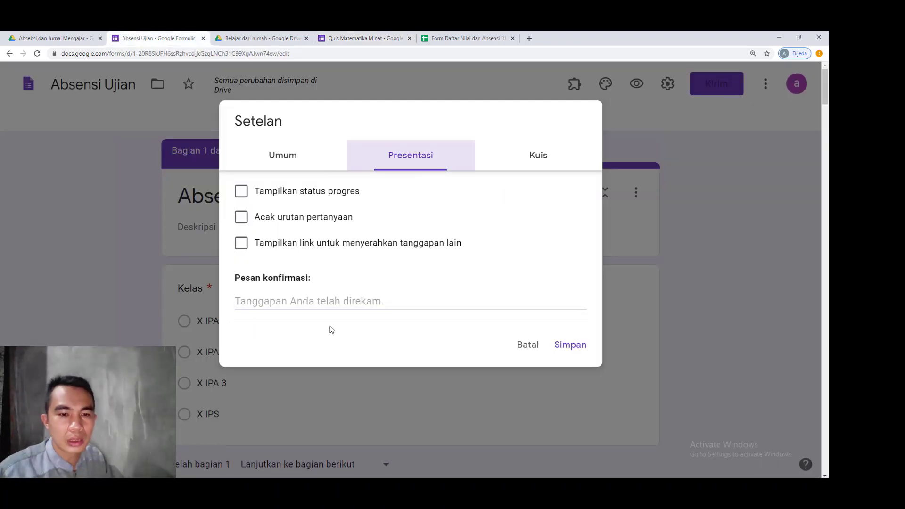
click(320, 308)
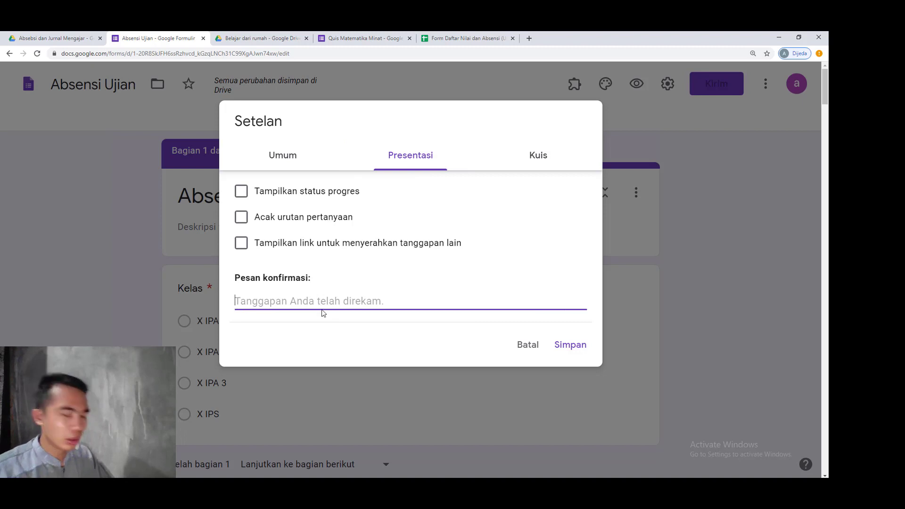
text(https://forms.gle/WsMmzNXoQsVhCFLC9)
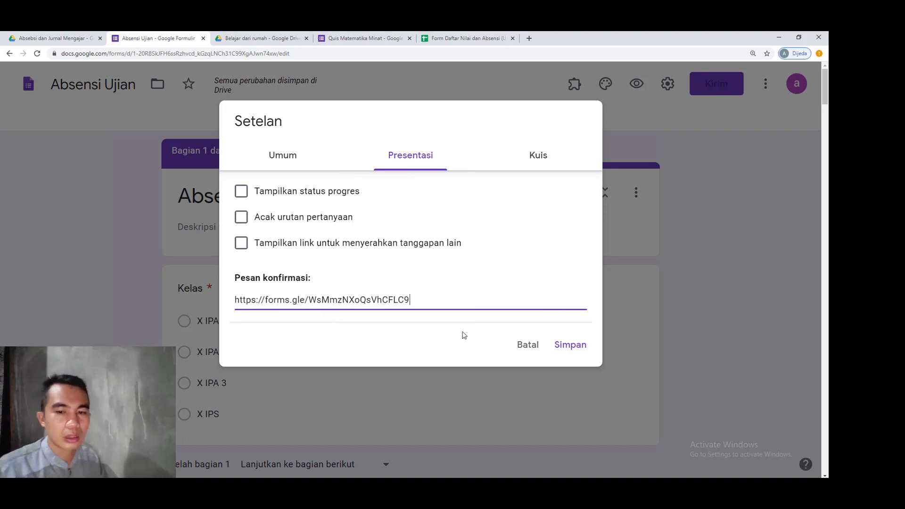
click(570, 345)
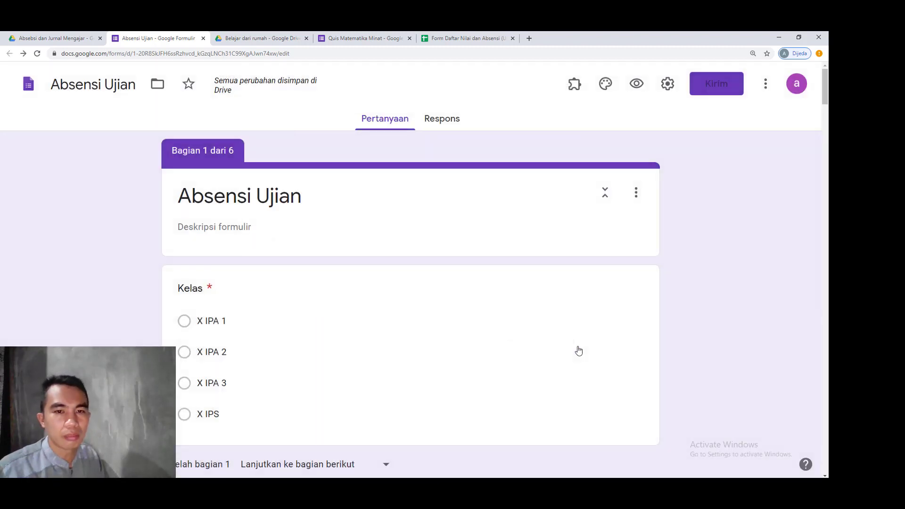
Preview the Absensi Ujian form, answer Kelas with X IPS and continue to its section.
click(637, 85)
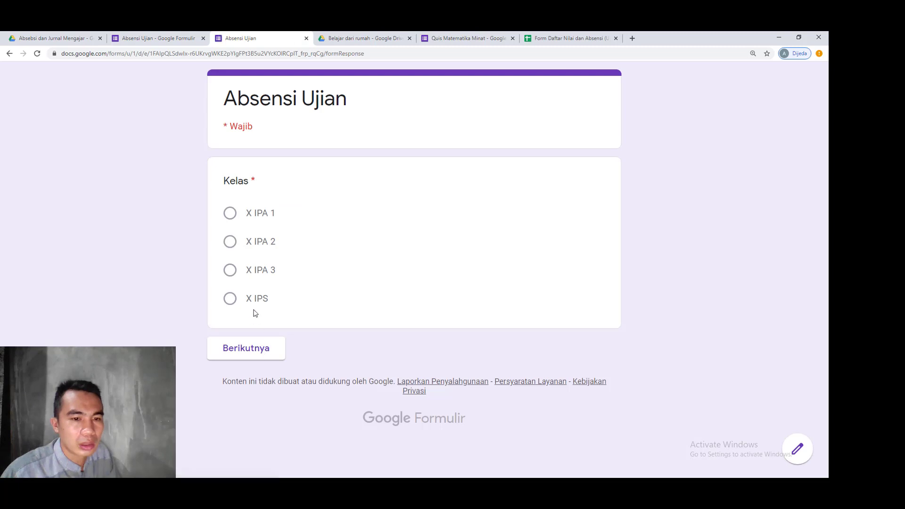
click(229, 241)
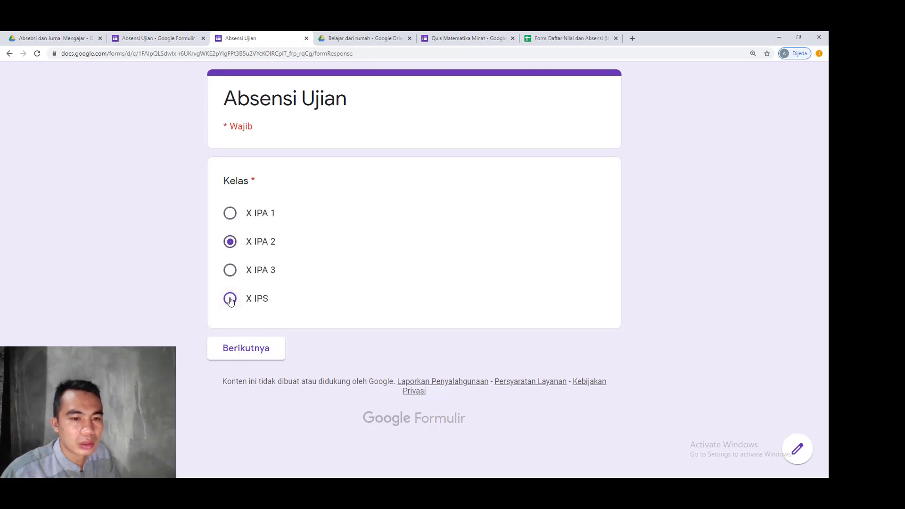
click(262, 357)
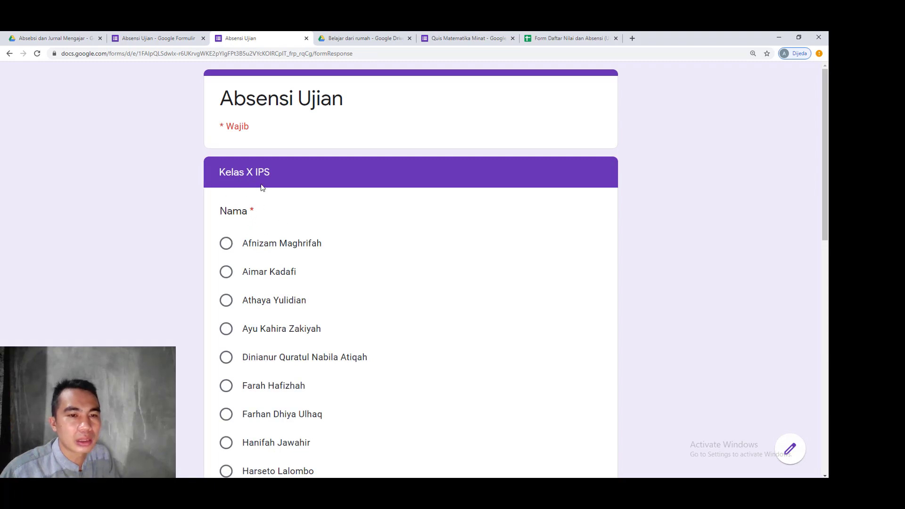
Choose a student's name in the Kelas X IPS section and continue to the Mata Pelajaran section.
scroll(258, 255, down, 5)
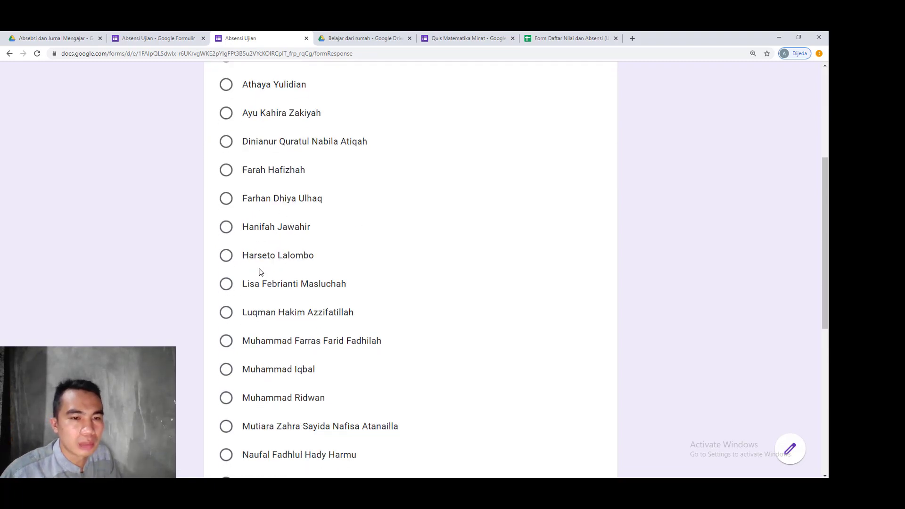
scroll(254, 266, up, 2)
scroll(252, 265, up, 1)
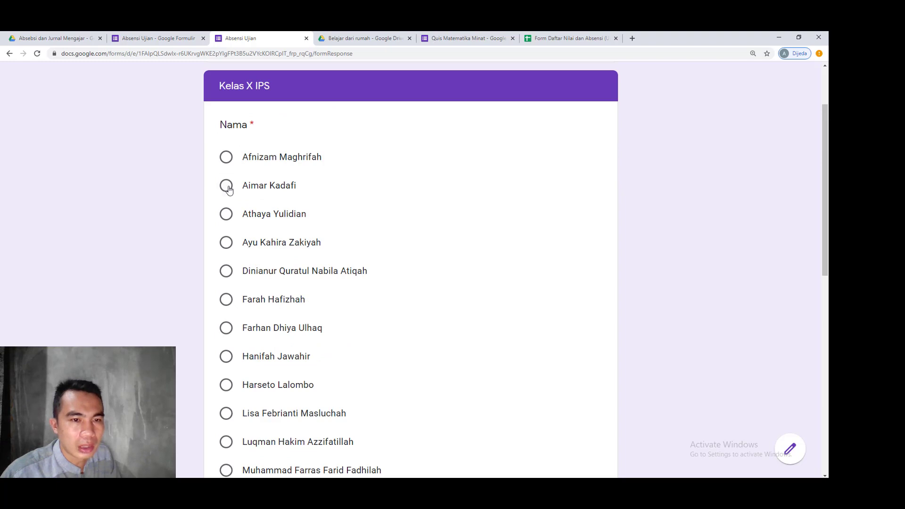
scroll(299, 335, down, 10)
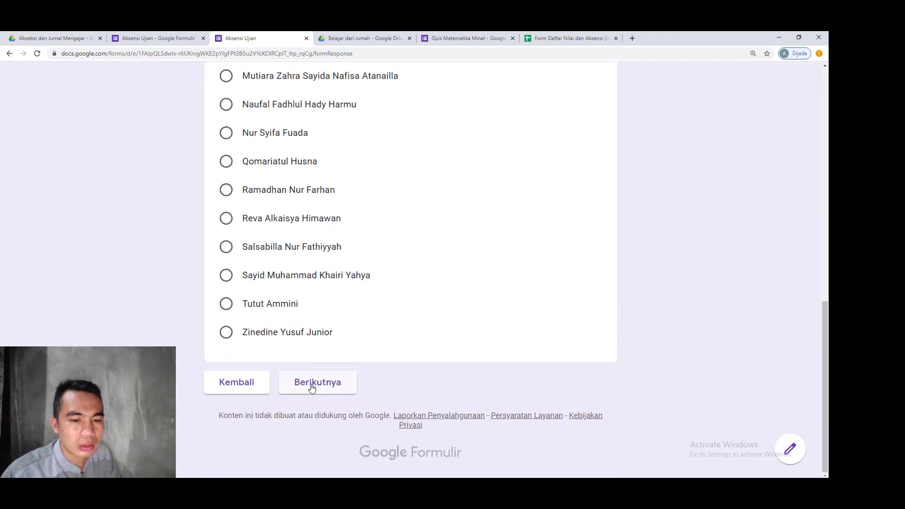
click(311, 388)
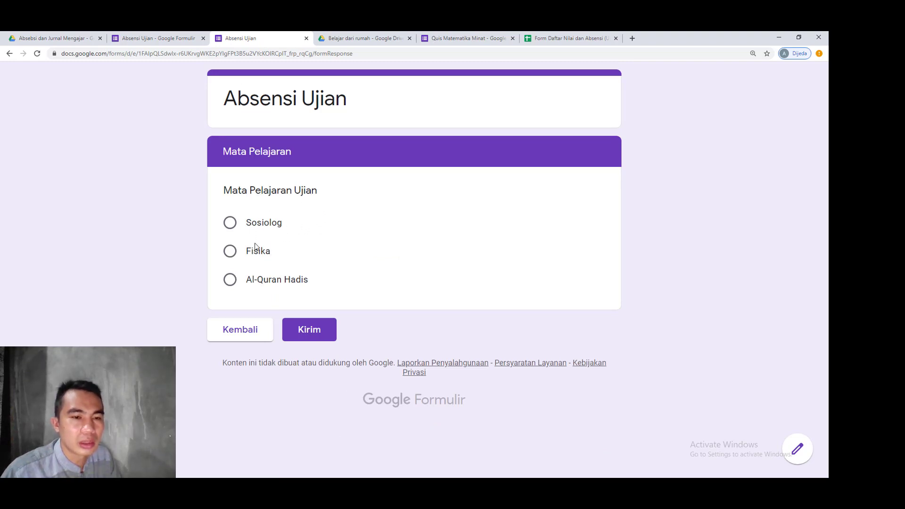
Submit the test response with Sosiolog as the exam subject and follow the quiz link in the confirmation message.
click(231, 223)
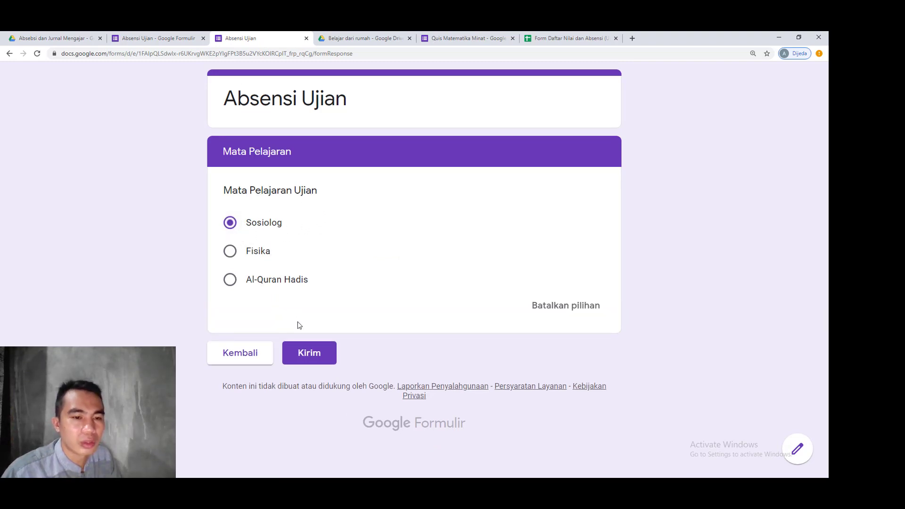
click(319, 360)
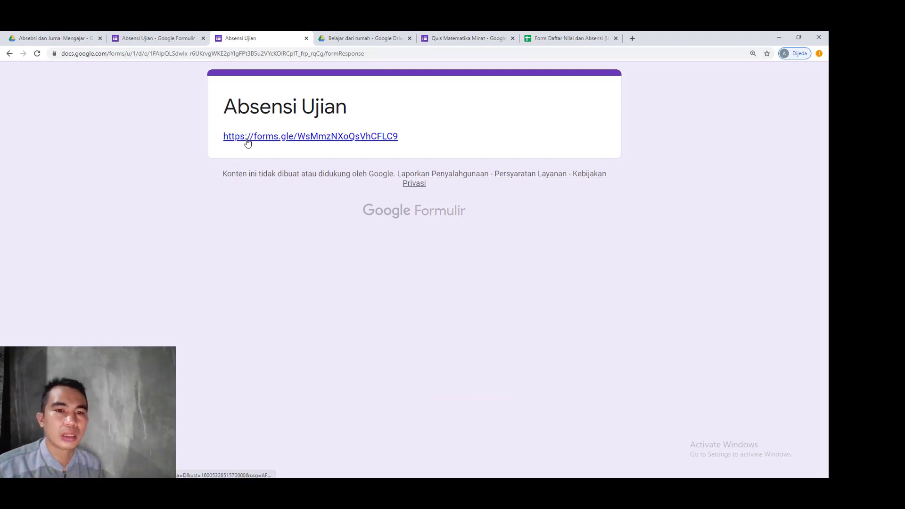
click(274, 142)
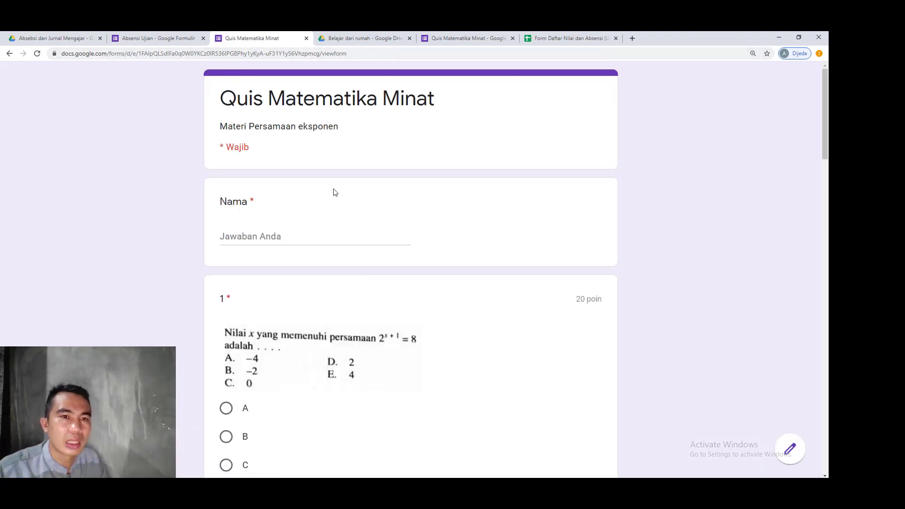
Create a new response spreadsheet named Absensi Ujian from the attendance form's responses.
click(152, 39)
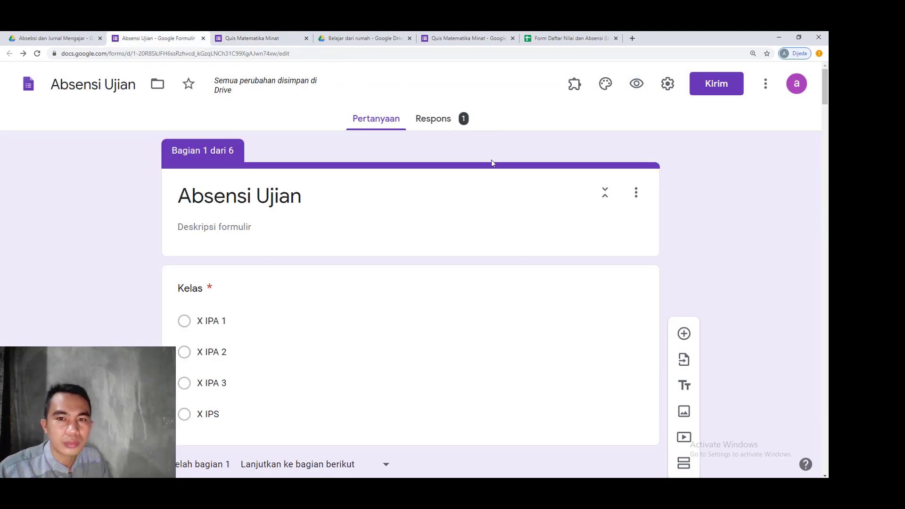
click(442, 123)
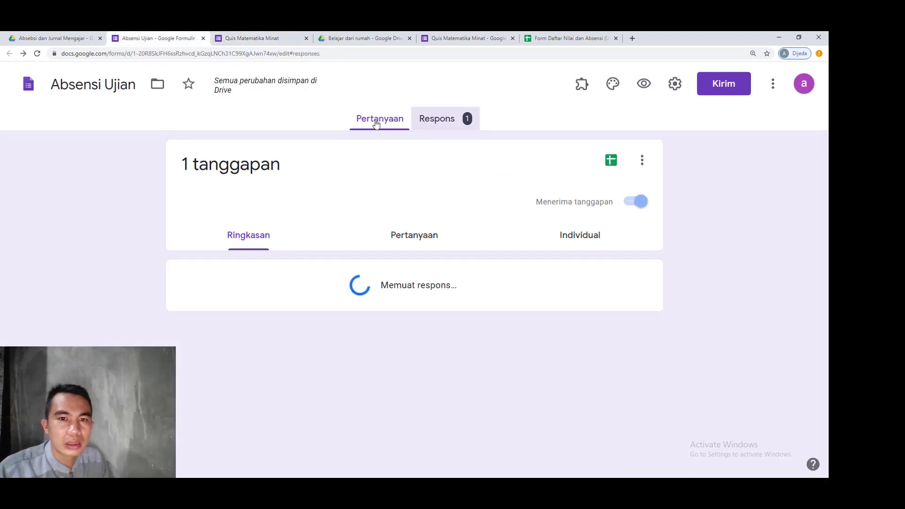
click(608, 161)
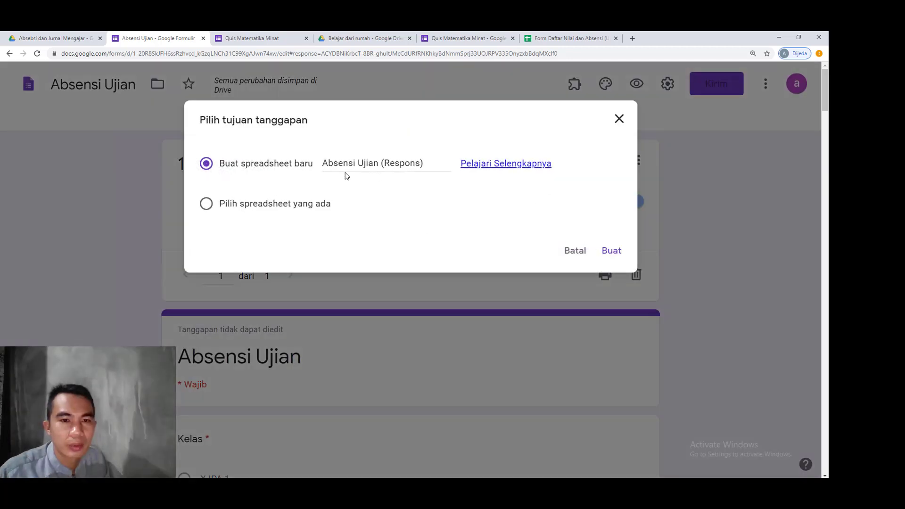
drag(378, 165, 471, 179)
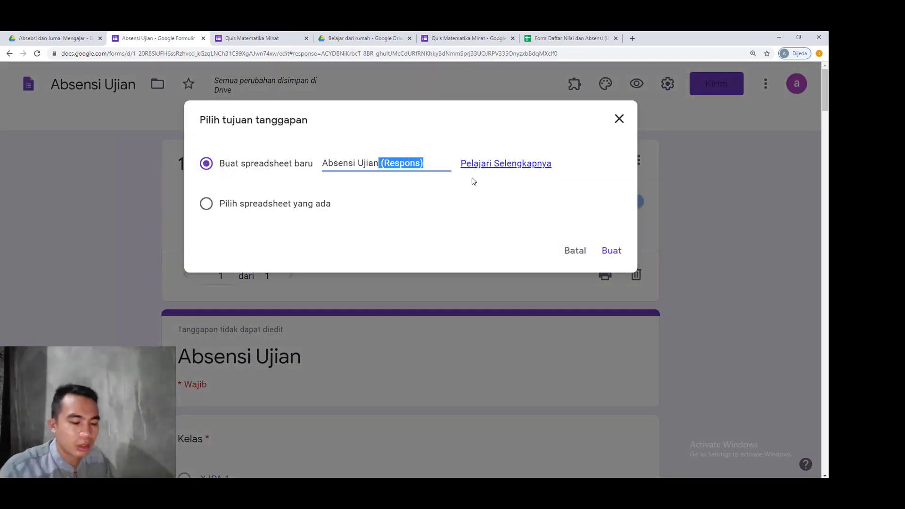
key(BackSpace)
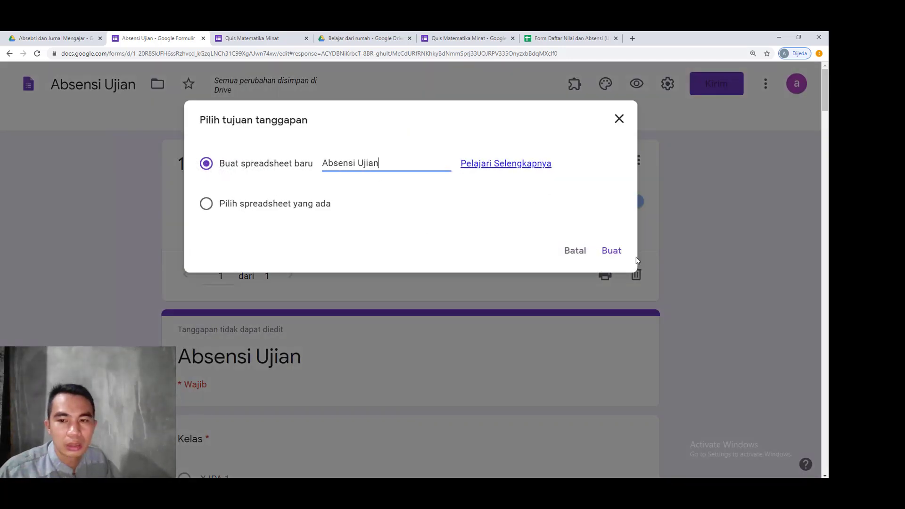
click(612, 251)
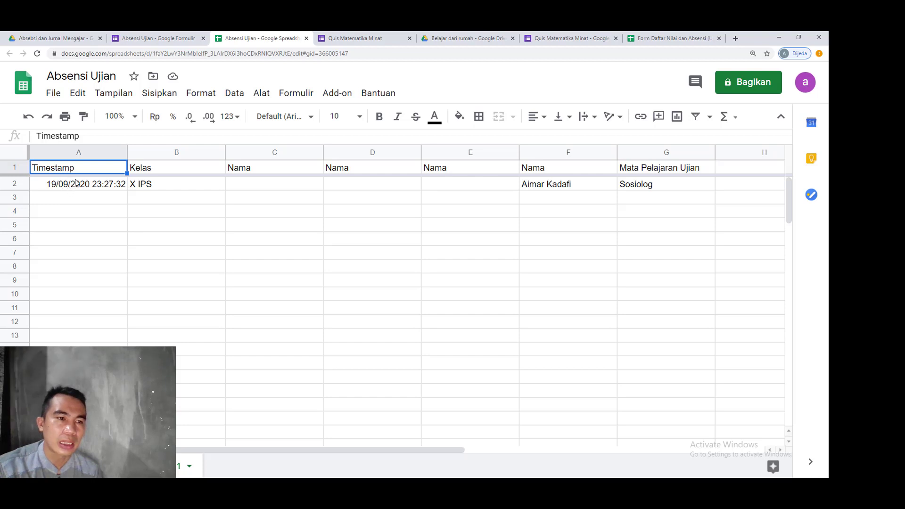
Examine the Kelas column and the four Nama columns of the response spreadsheet against the submitted test response.
click(160, 173)
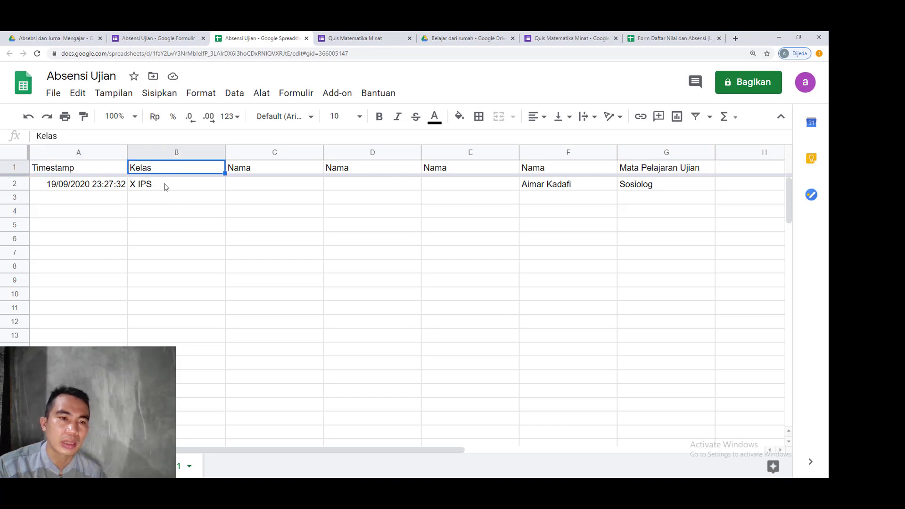
click(288, 169)
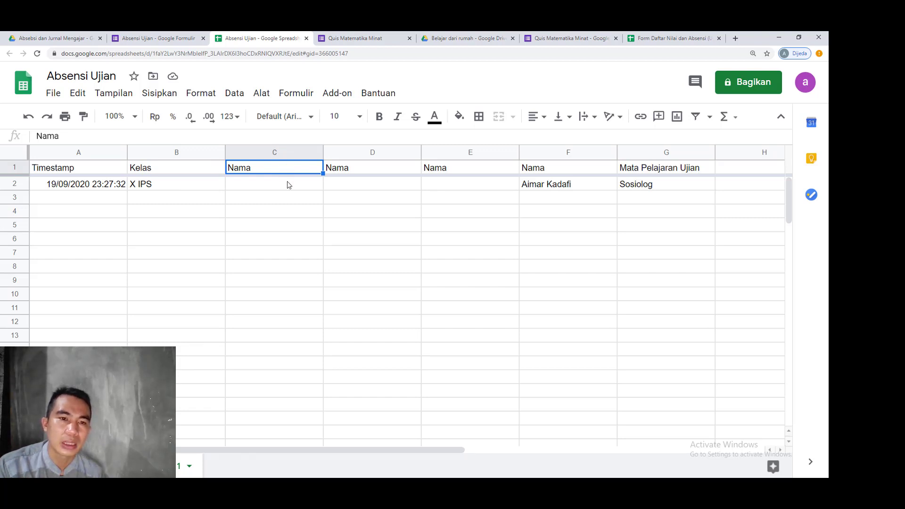
click(356, 170)
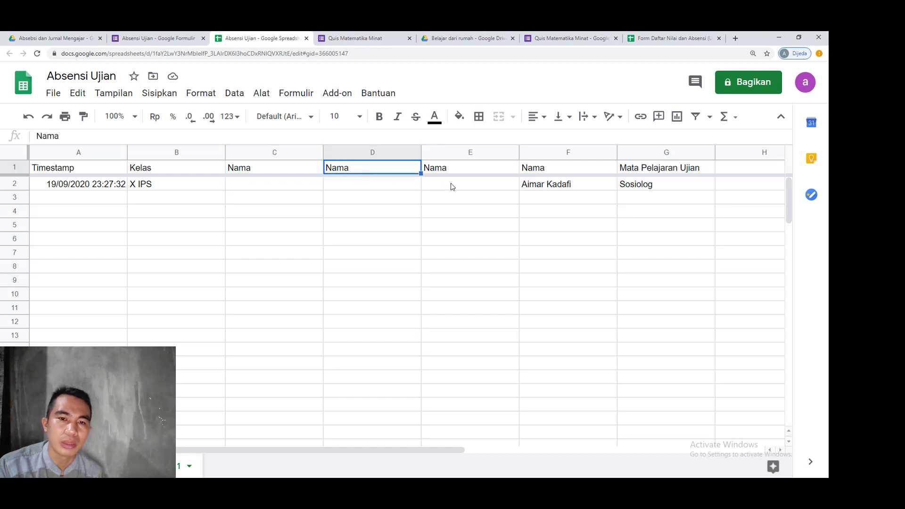
click(468, 170)
click(571, 171)
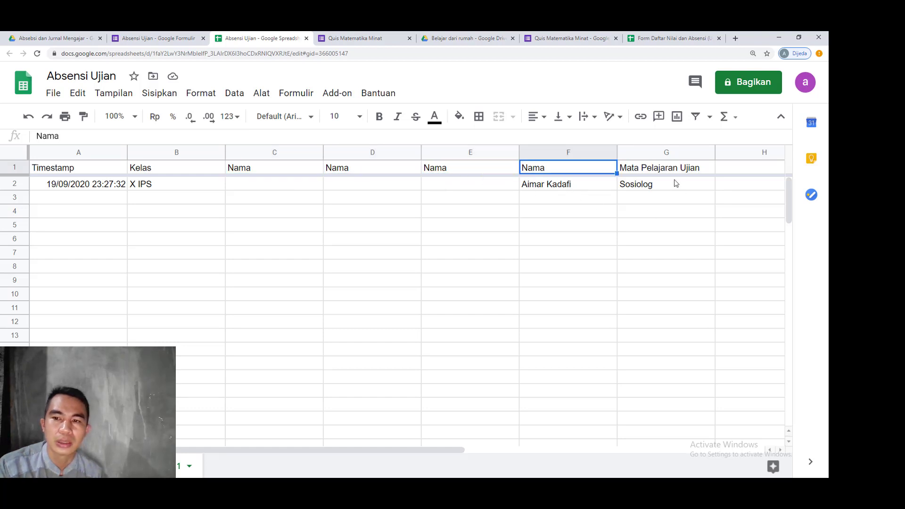
Insert one empty column before the Timestamp column of the response sheet.
click(672, 172)
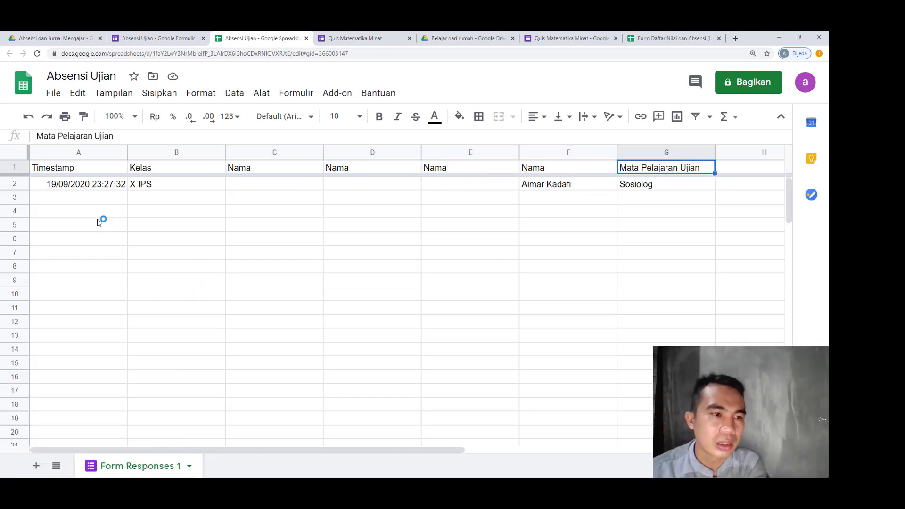
click(84, 152)
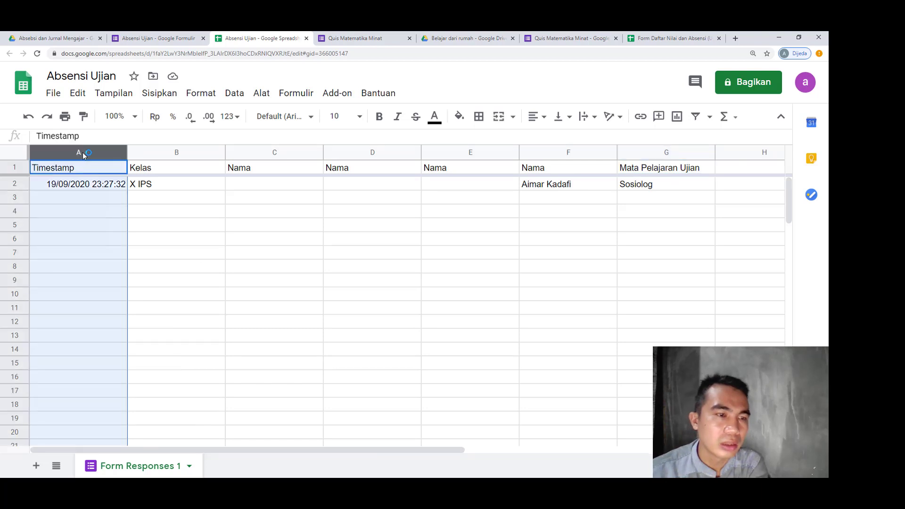
right_click(84, 154)
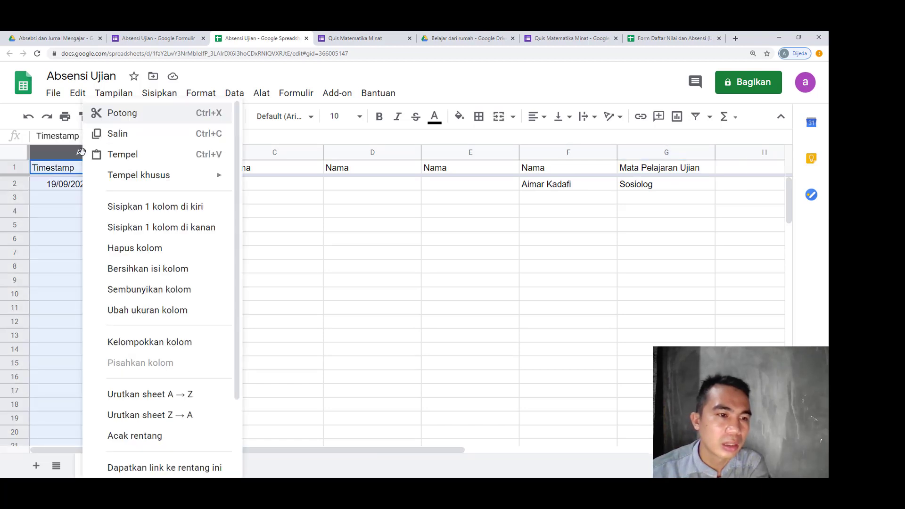
click(147, 211)
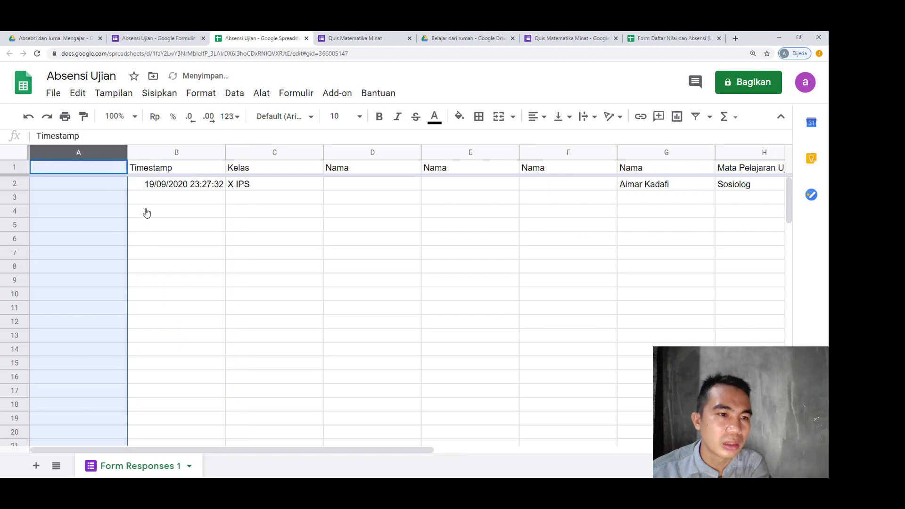
click(165, 202)
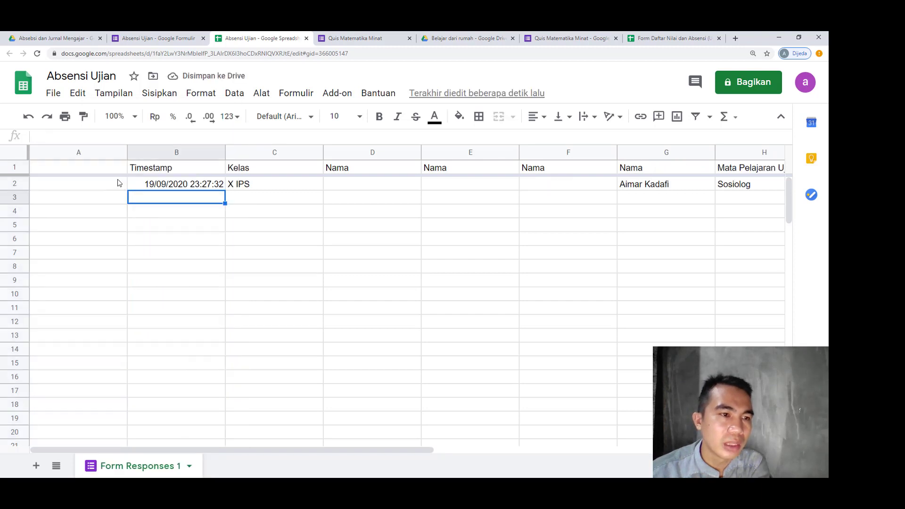
Copy the first formula from Notepad and enter it in A1 as =ARRAYFORMULA(if(row(B:B)=1;"ID";D:D&E:E&F:F&G:G&H:H)).
click(99, 173)
key(alt+Tab)
drag(116, 99, 477, 99)
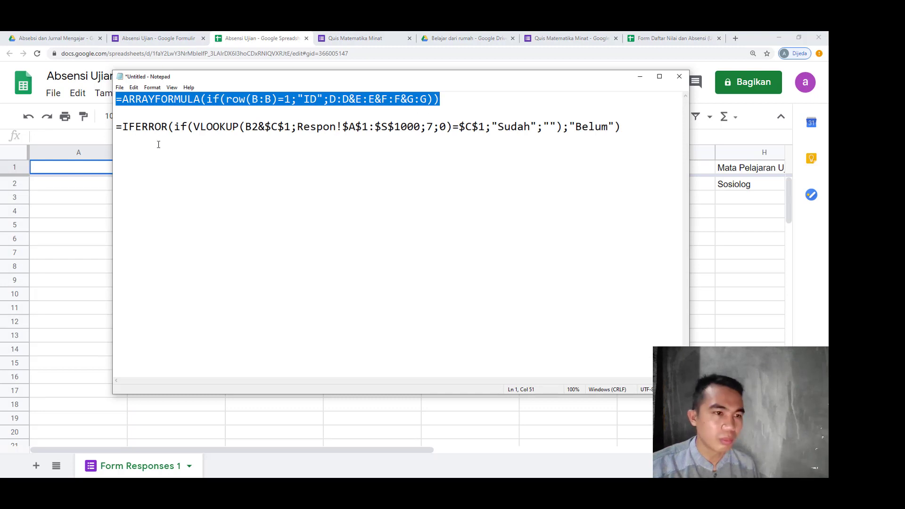
click(90, 168)
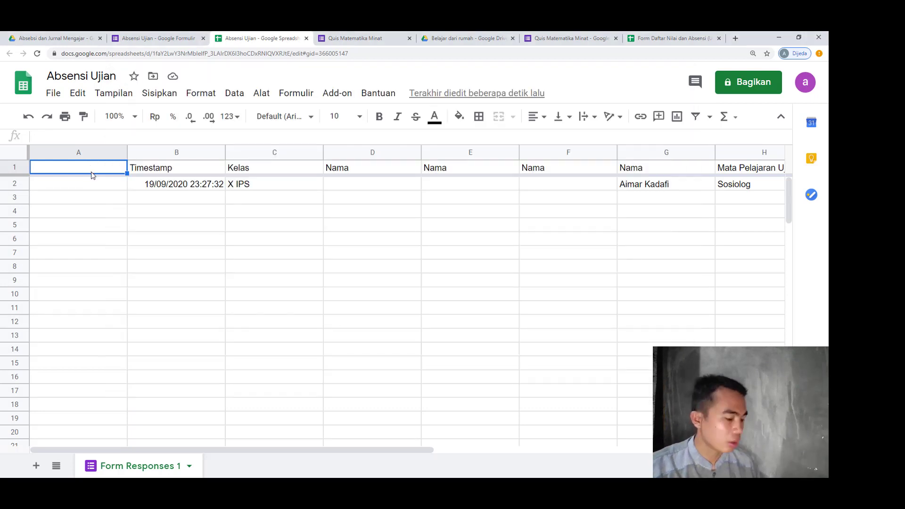
double_click(97, 174)
text(=ARRAYFORMULA(IF(ROW(B:B)=1,"ID",IF(LEN(B:B),ROW(B:B)-1,""))))
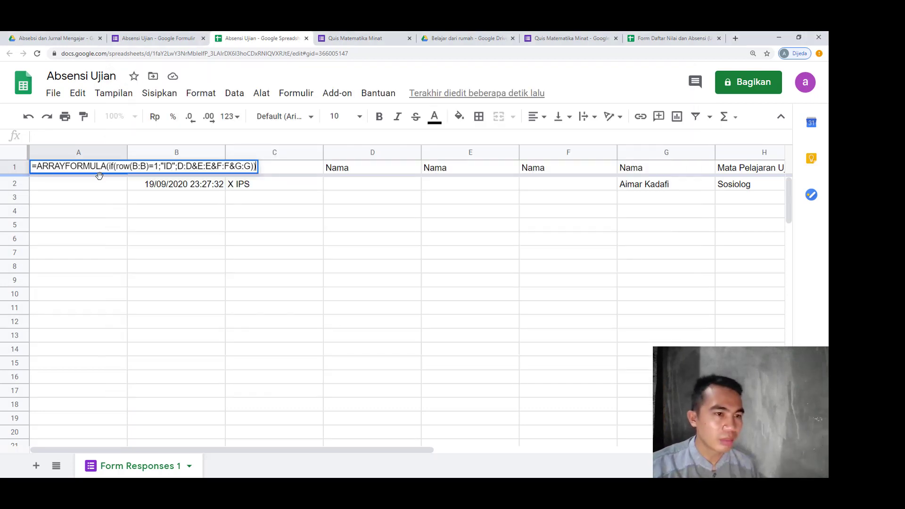
key(Return)
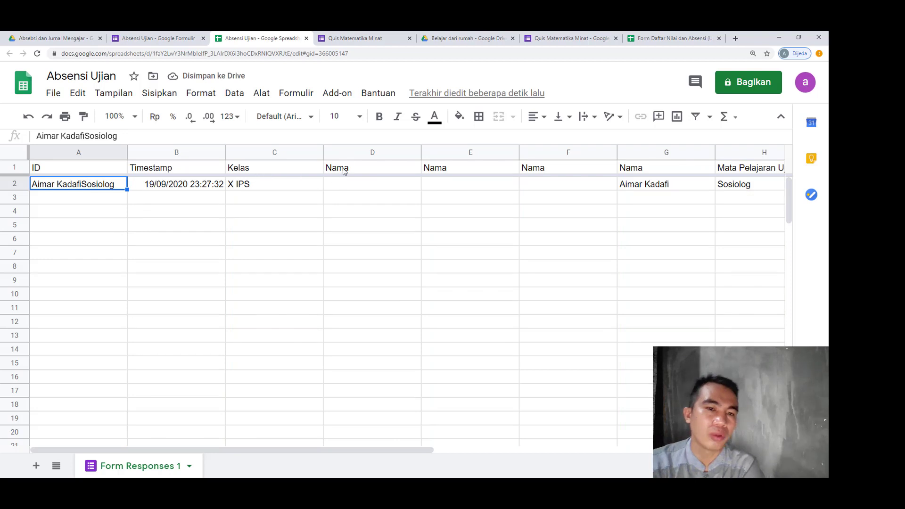
Examine which columns the ID formula in A1 joins, without changing it.
key(Up)
key(Return)
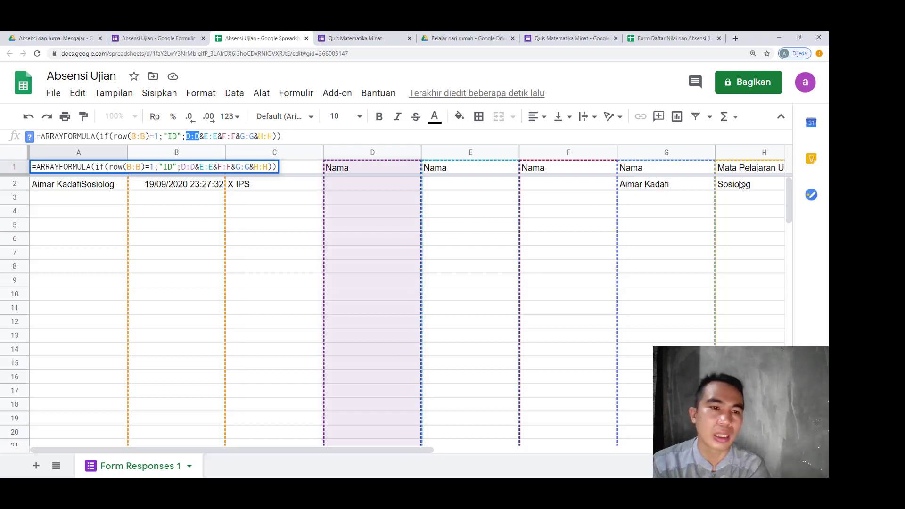
key(Return)
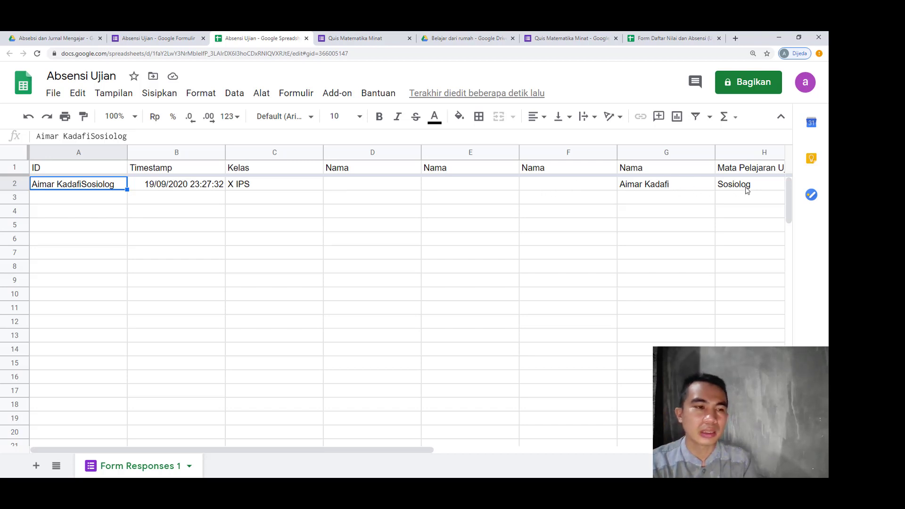
Preview the attendance form, choose class X IPA 2 and a student's name, and continue to the Mata Pelajaran section.
click(150, 39)
click(641, 86)
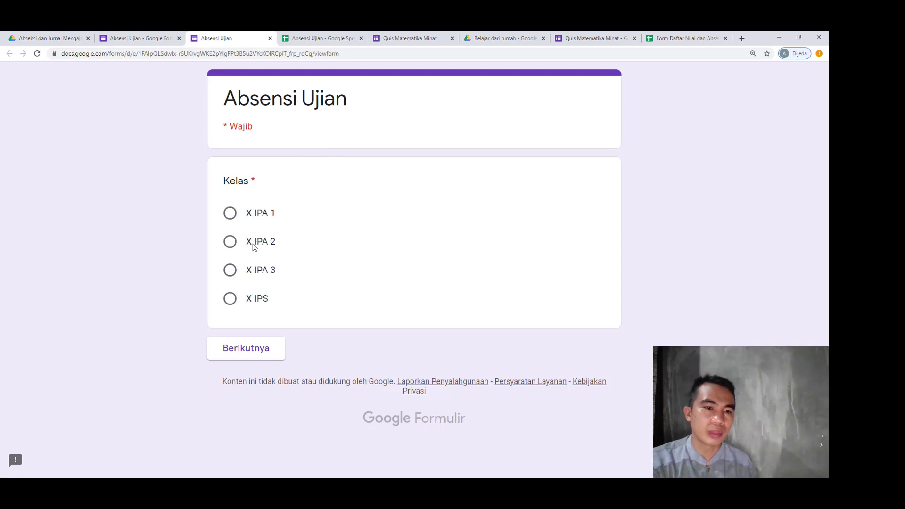
click(255, 243)
click(253, 352)
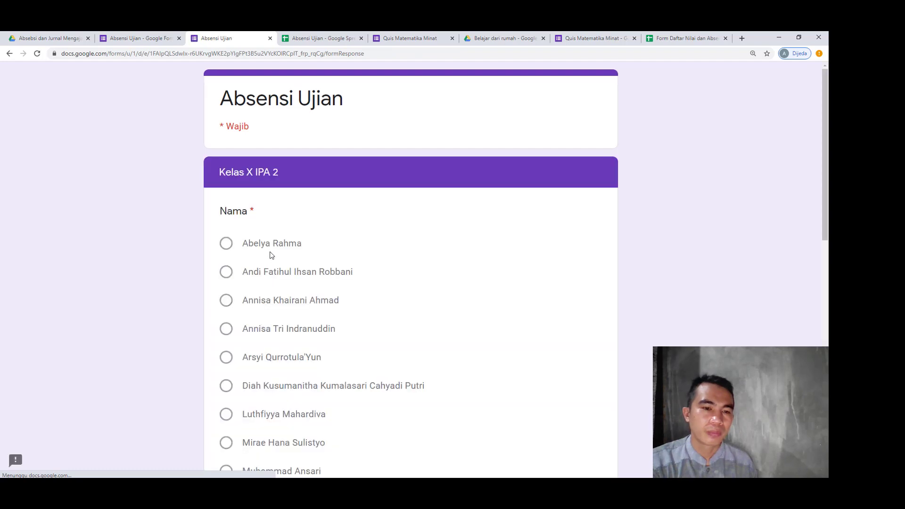
click(269, 244)
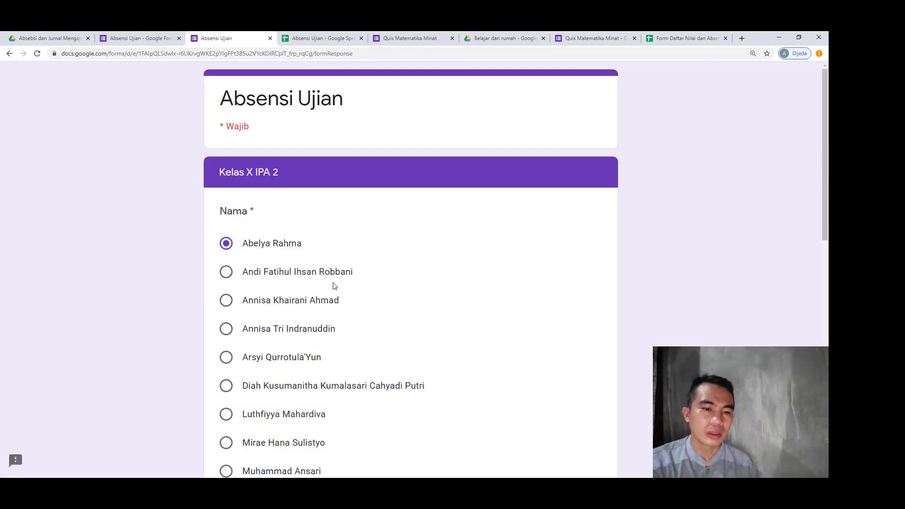
scroll(333, 282, down, 12)
click(319, 384)
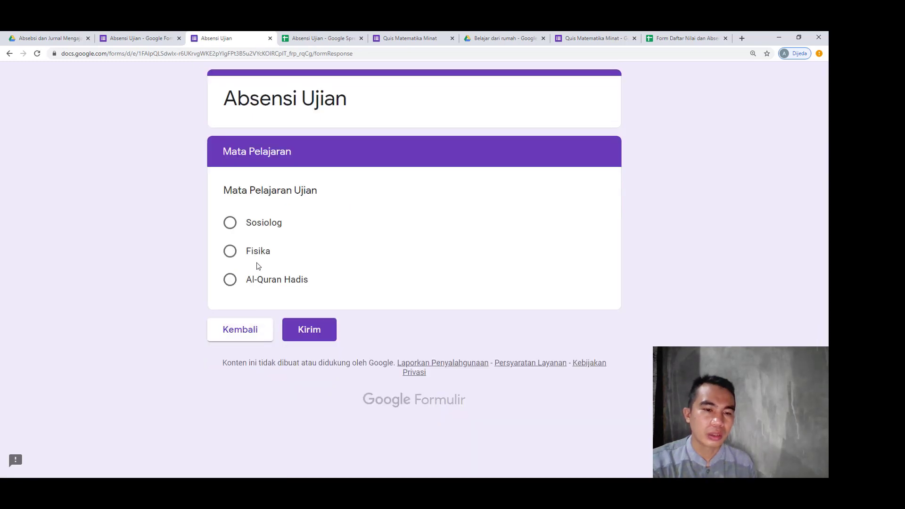
Submit the test response with Fisika as the exam subject and return to the Absensi Ujian response spreadsheet.
click(256, 255)
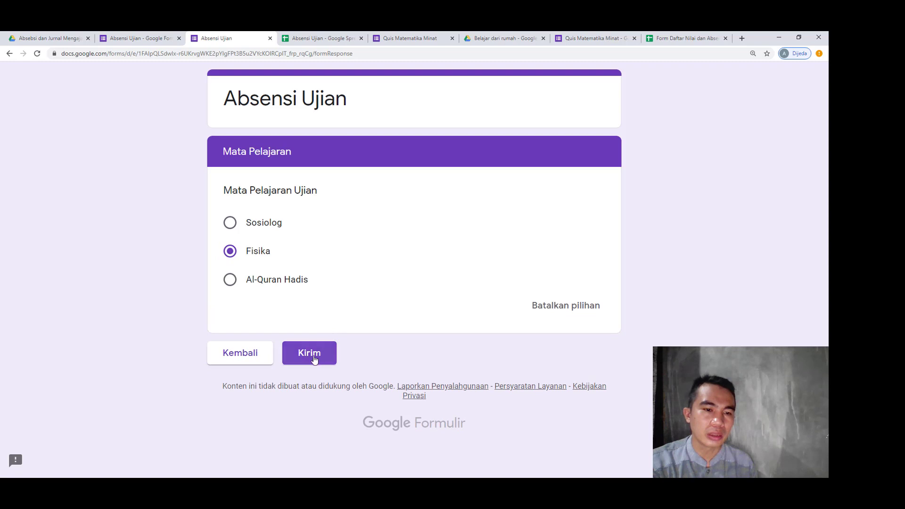
click(311, 359)
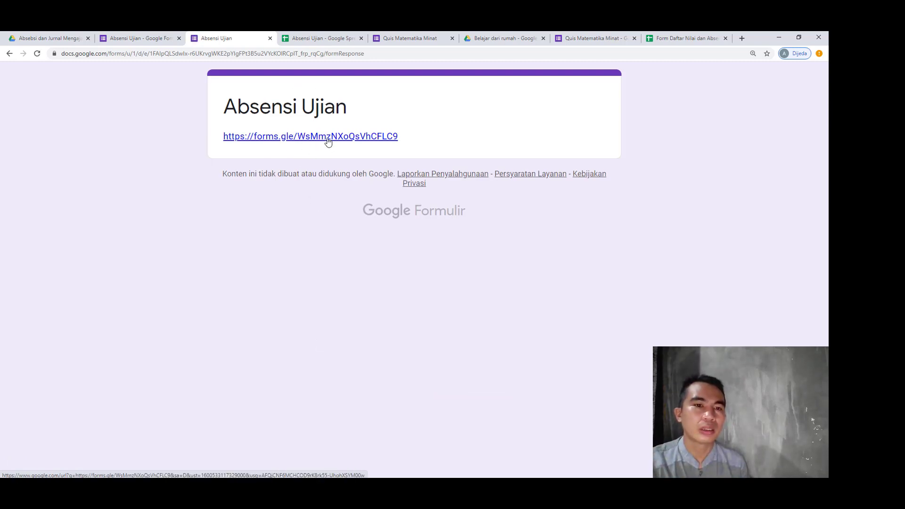
key(ctrl+Tab)
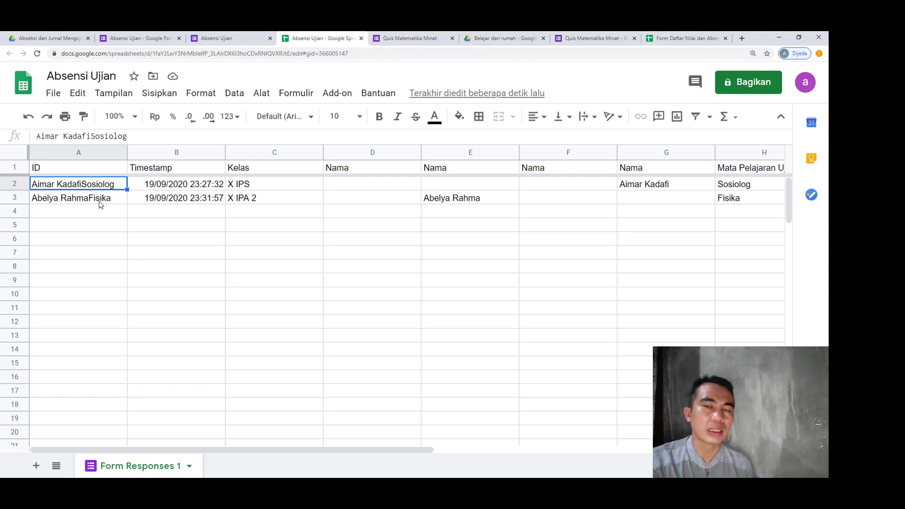
Add a new sheet to the response spreadsheet and name it Rekap.
click(37, 466)
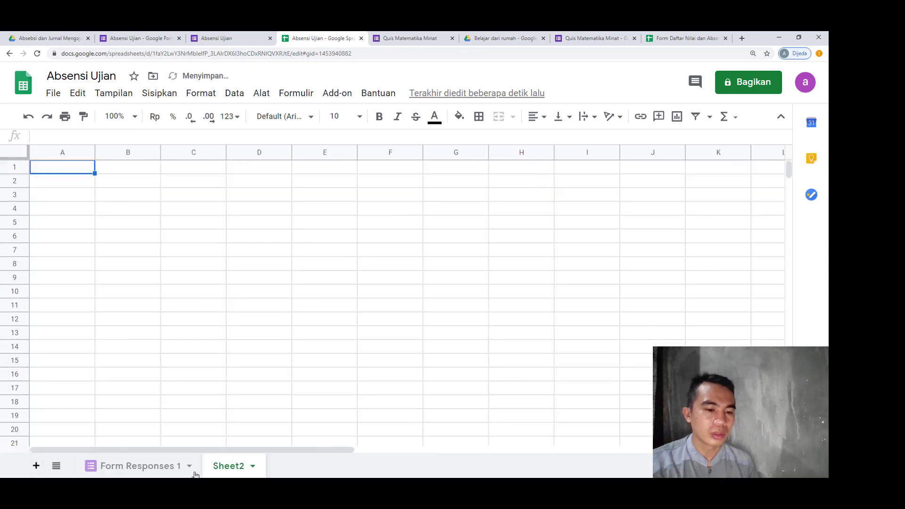
right_click(243, 470)
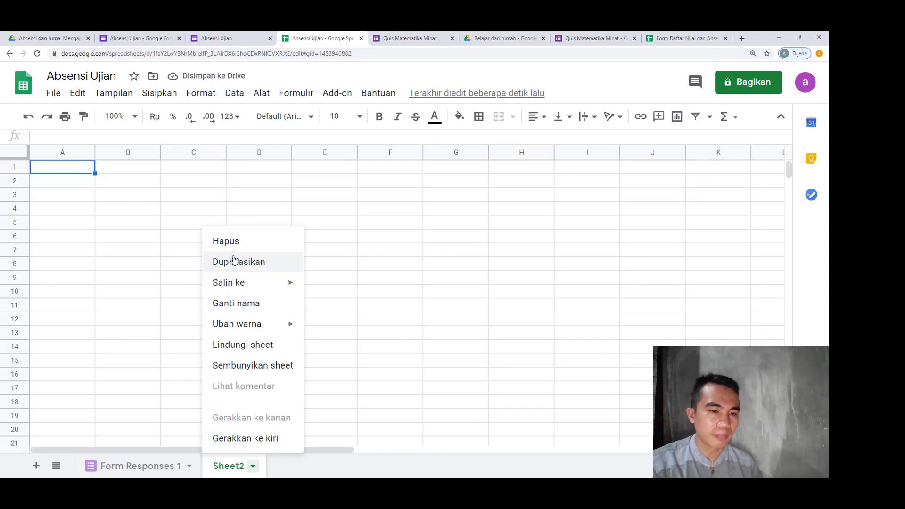
click(239, 305)
text(Rekap)
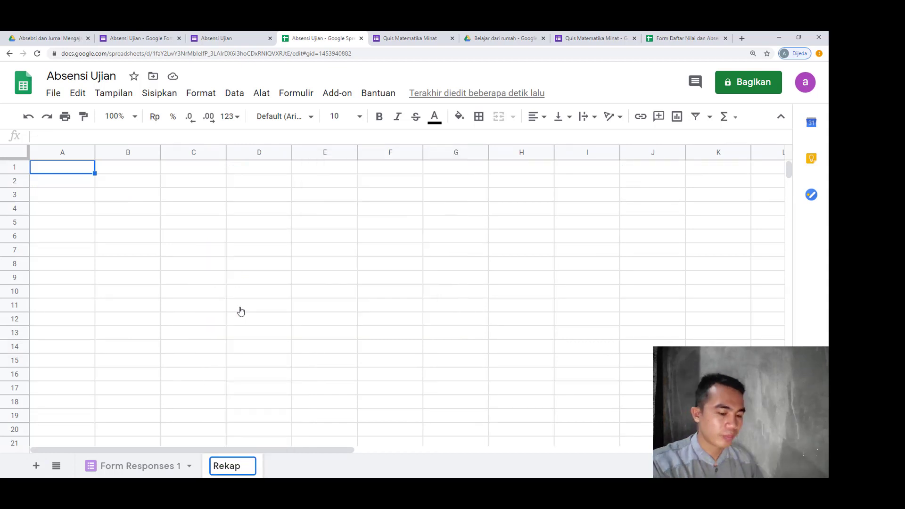
key(Return)
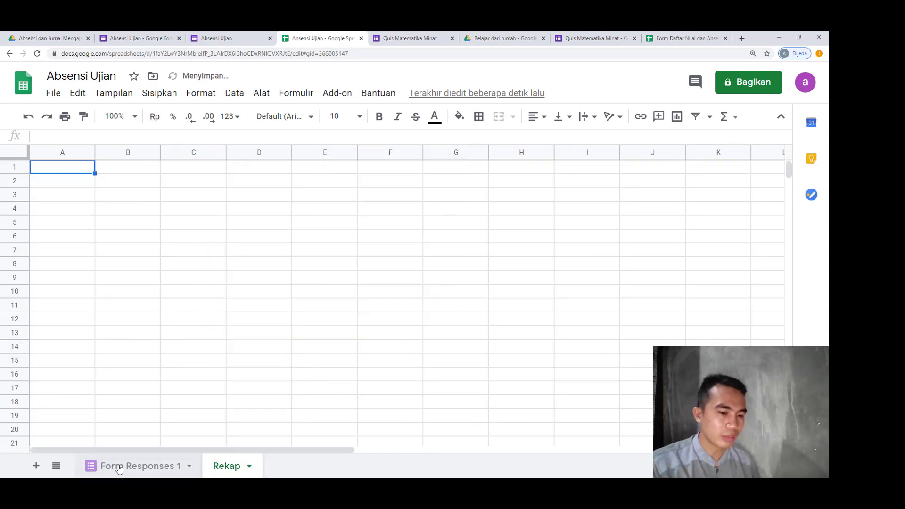
Rename the Form Responses 1 sheet to Absen.
right_click(120, 468)
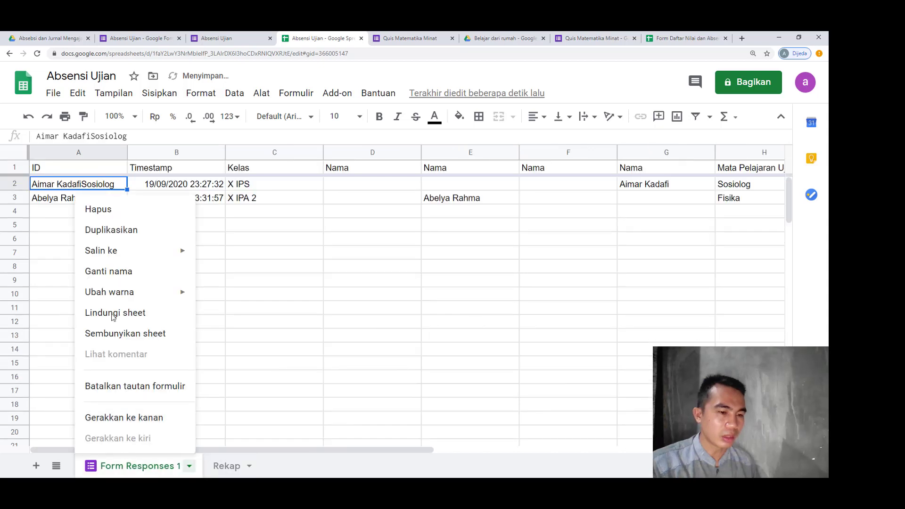
click(110, 272)
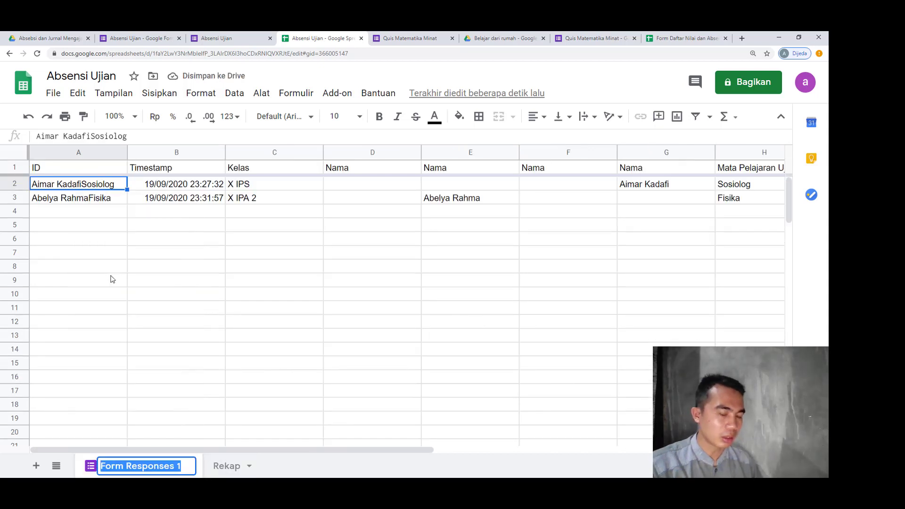
text(Absen)
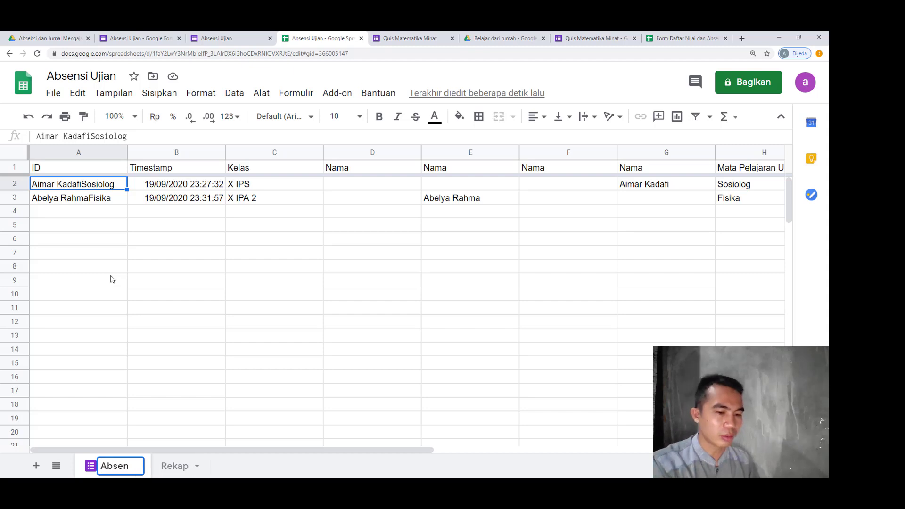
key(Return)
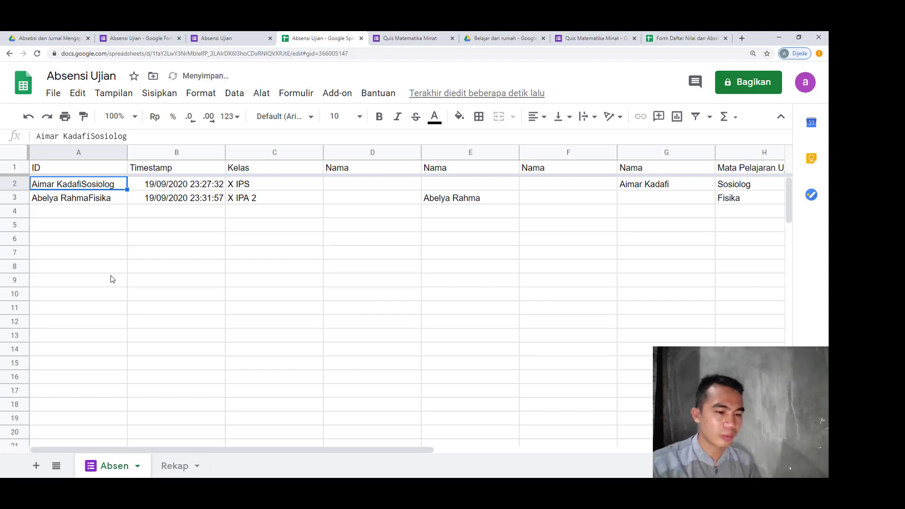
Open the Rekap sheet and switch to the Form Daftar Nilai dan Absensi spreadsheet for the class lists.
click(177, 467)
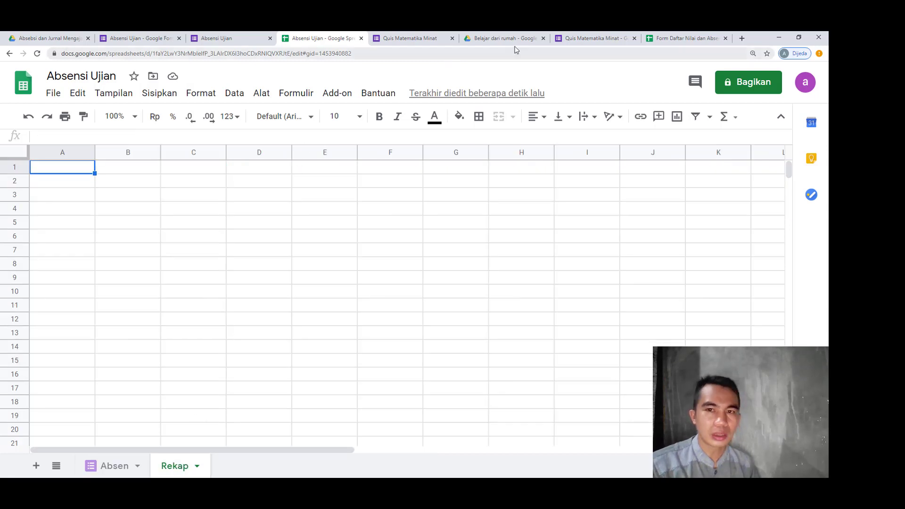
click(669, 42)
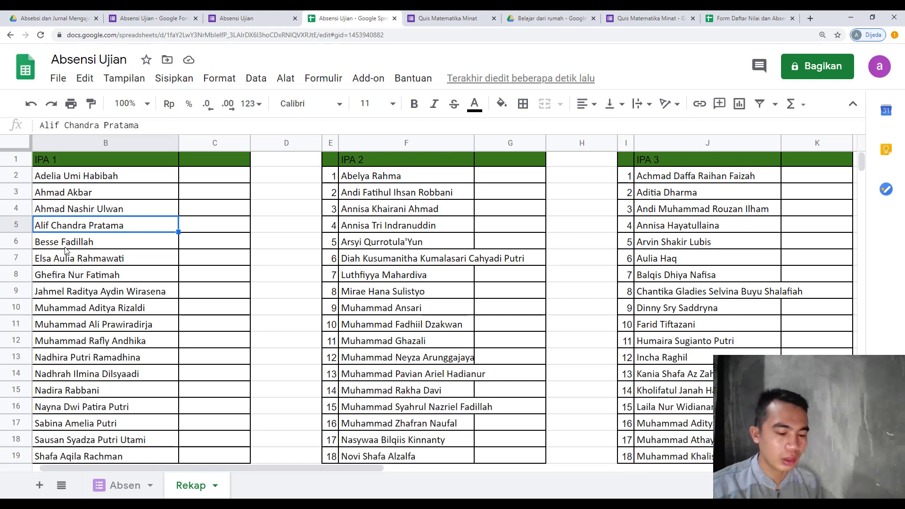
Enter Fisika as the column header in C1 of the Rekap sheet, beside the IPA 1 name list.
key(Left)
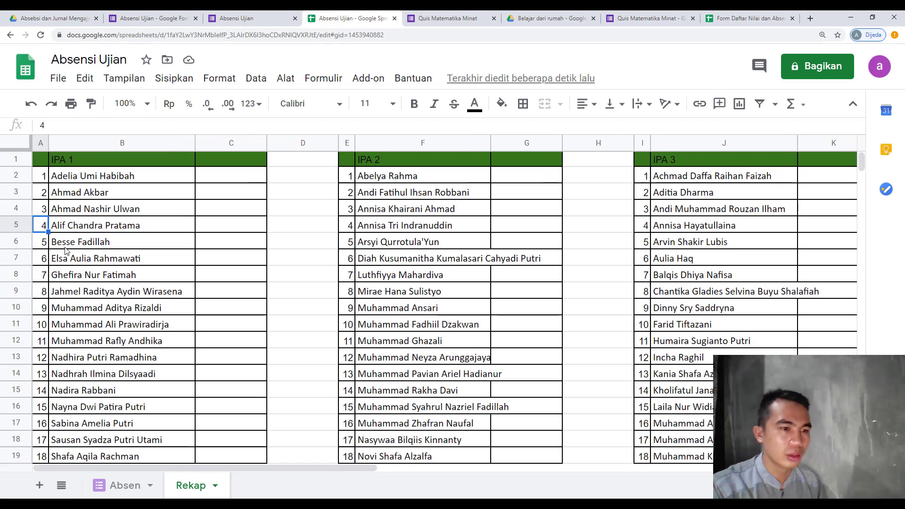
key(Up)
key(Up)
key(Up)
key(Right)
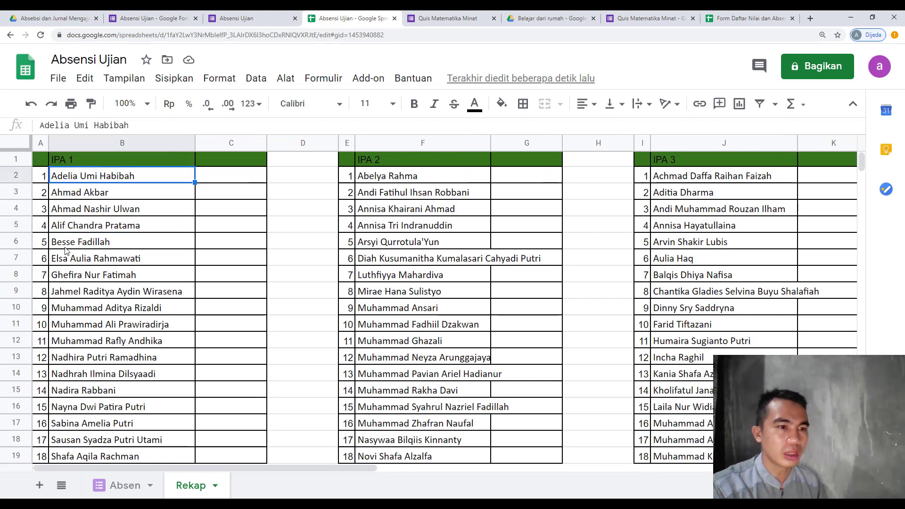
key(Up)
key(Right)
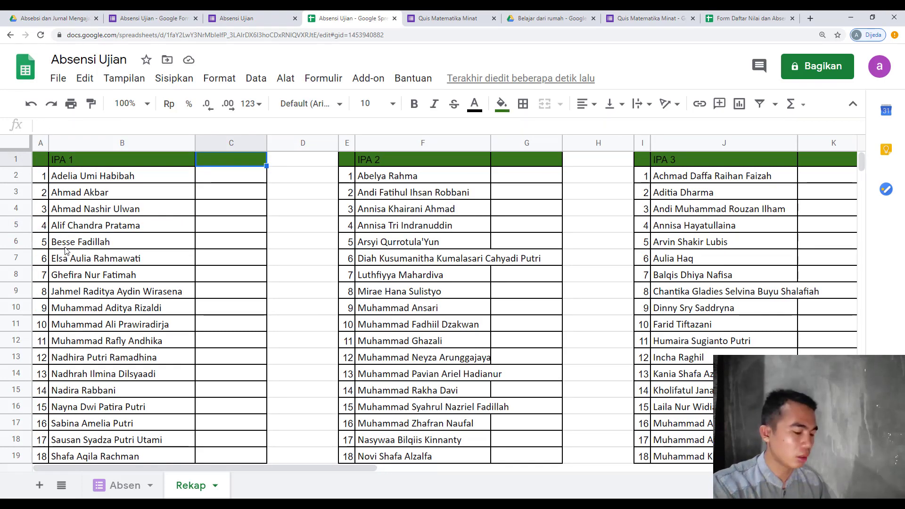
text(Fisika)
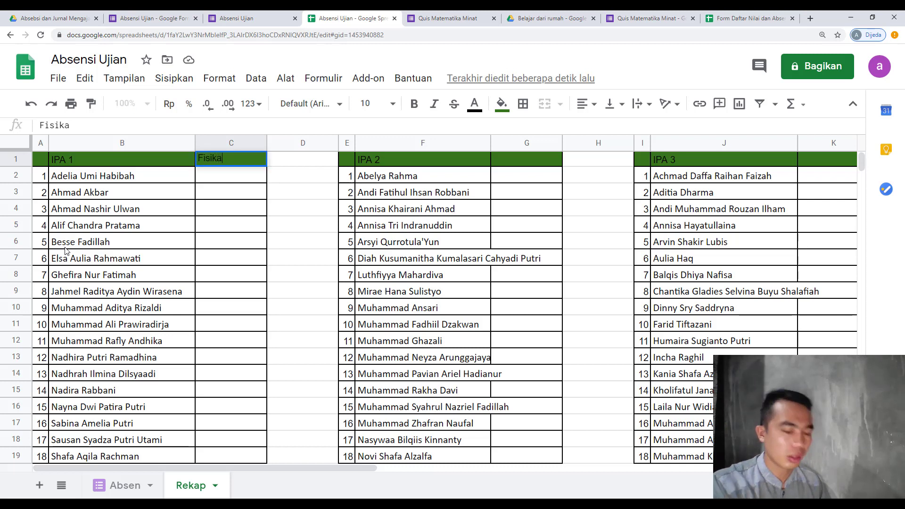
key(Return)
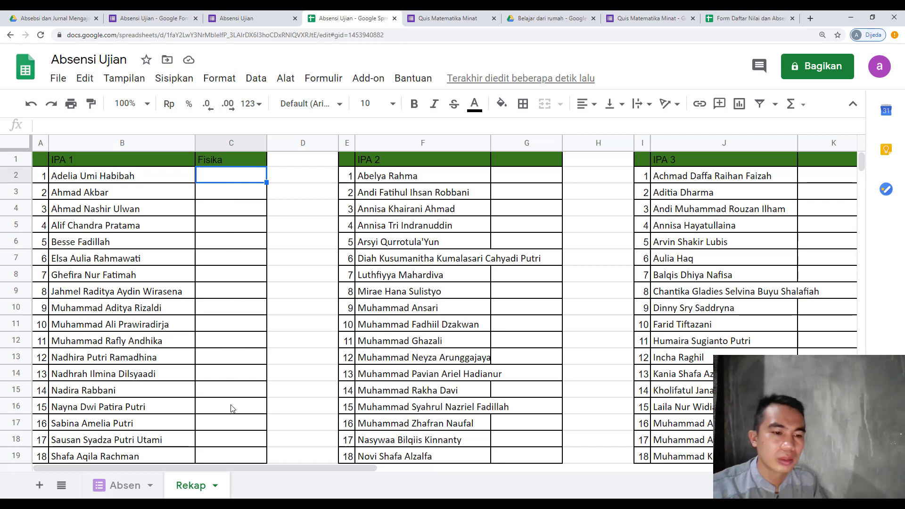
Examine the ID of the X IPA 2 test response in the Absen sheet.
click(127, 485)
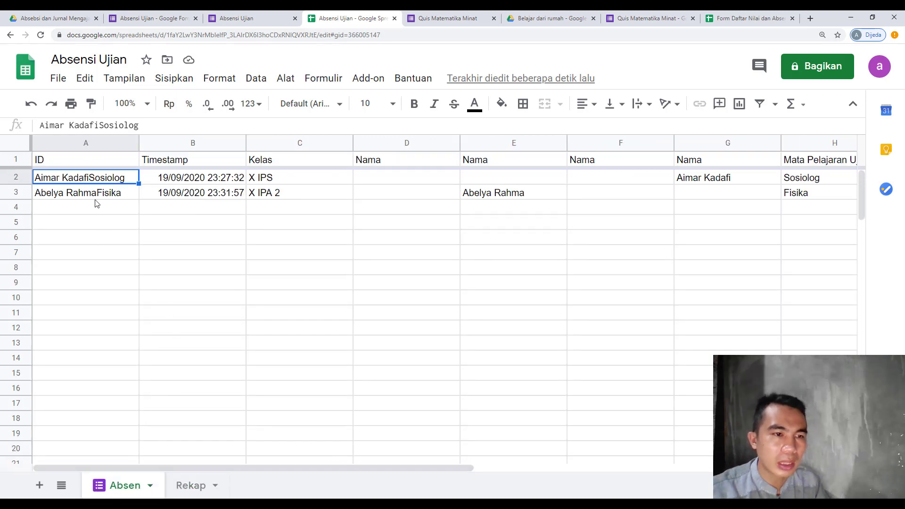
click(64, 198)
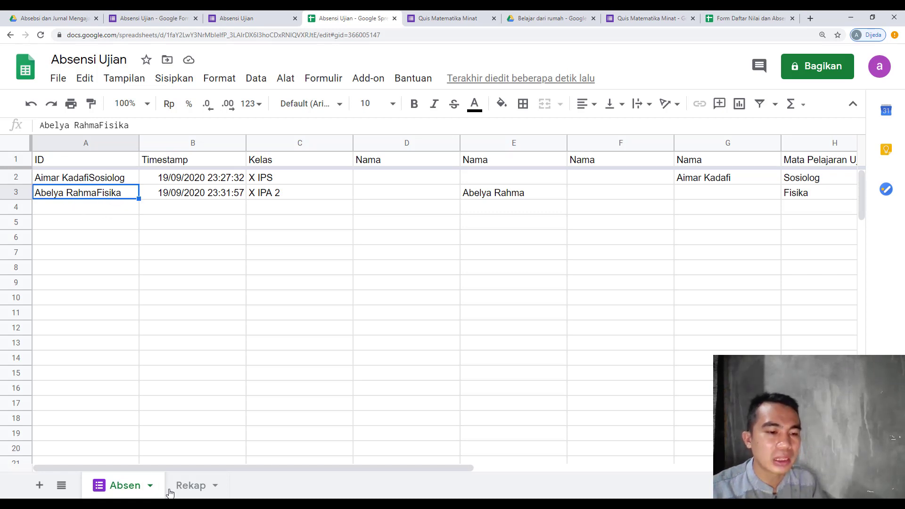
Copy the IFERROR VLOOKUP formula from the Notepad notes into C2 of the Rekap sheet.
click(191, 485)
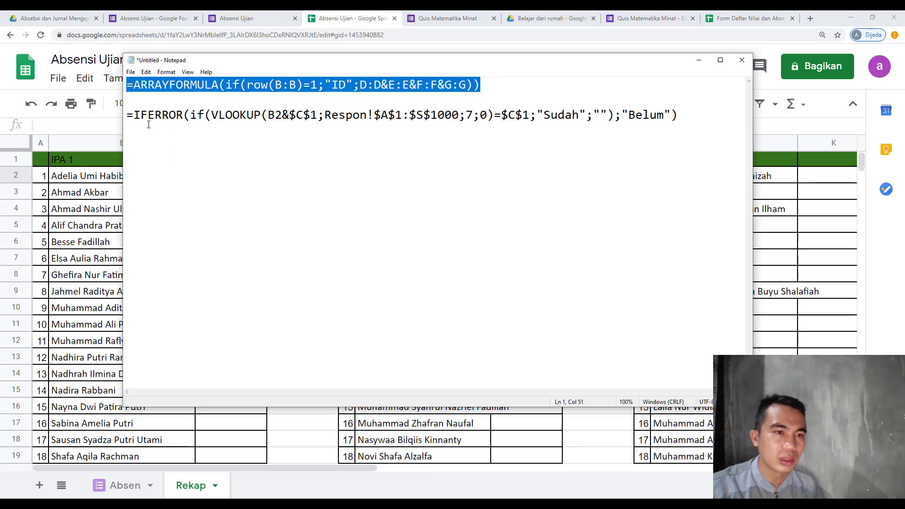
drag(129, 114, 731, 130)
key(ctrl+c)
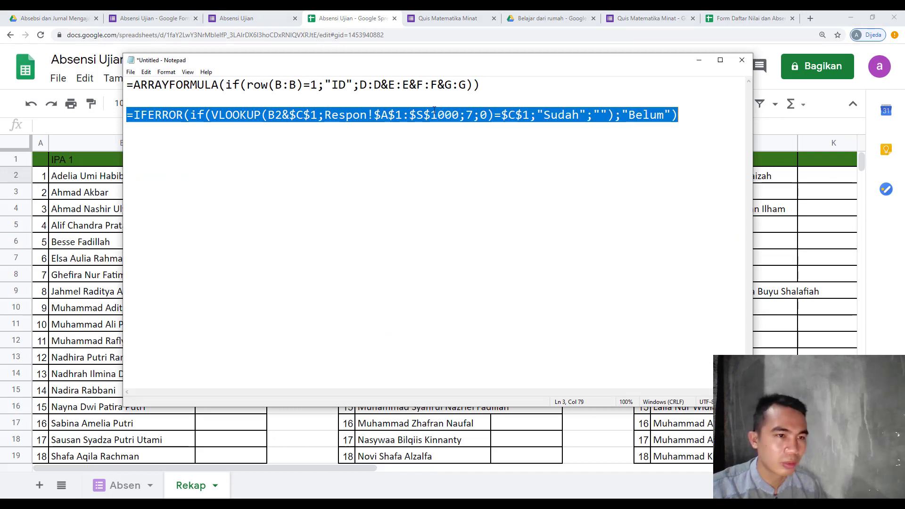
key(alt+Tab)
key(ctrl+v)
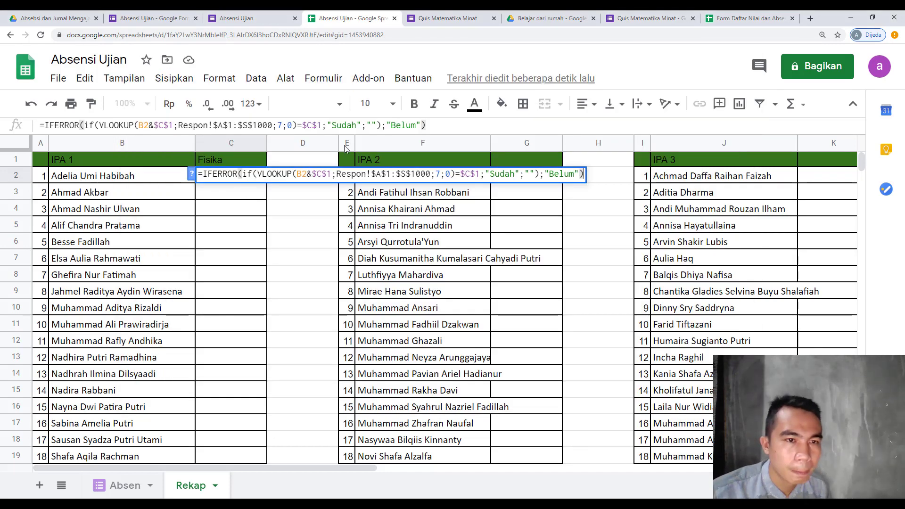
Change the C2 formula's lookup sheet to Absen and its column index to 8, and commit it.
click(206, 127)
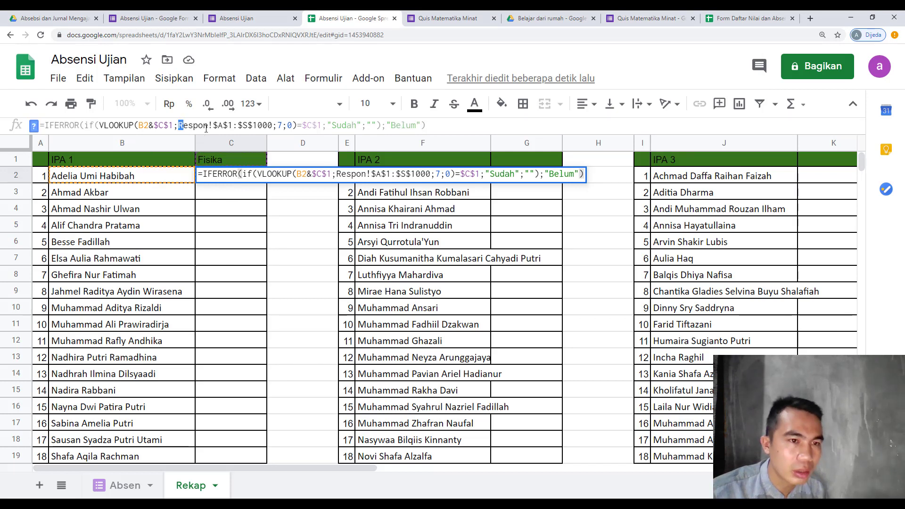
double_click(206, 126)
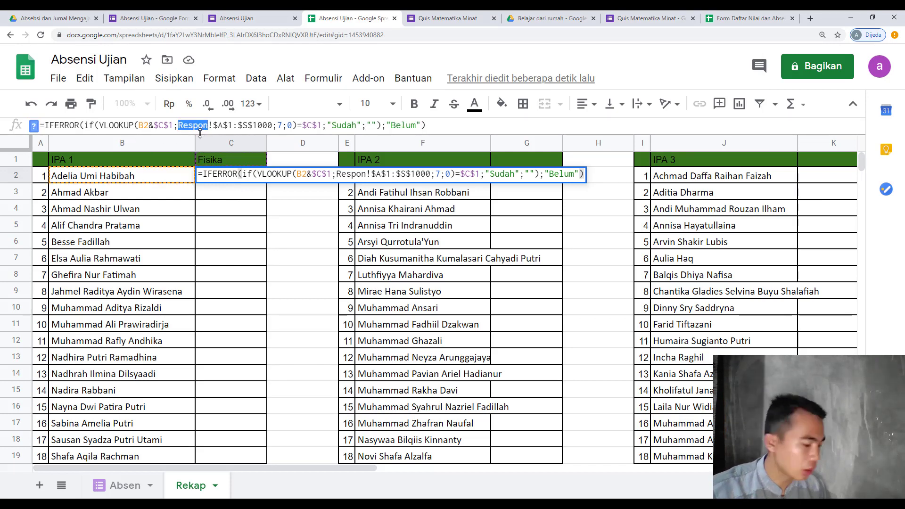
text(Absen)
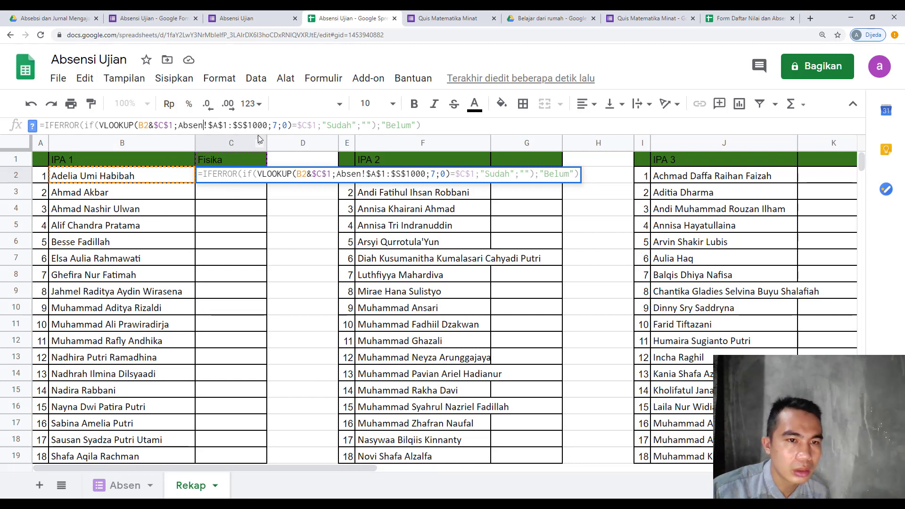
click(279, 126)
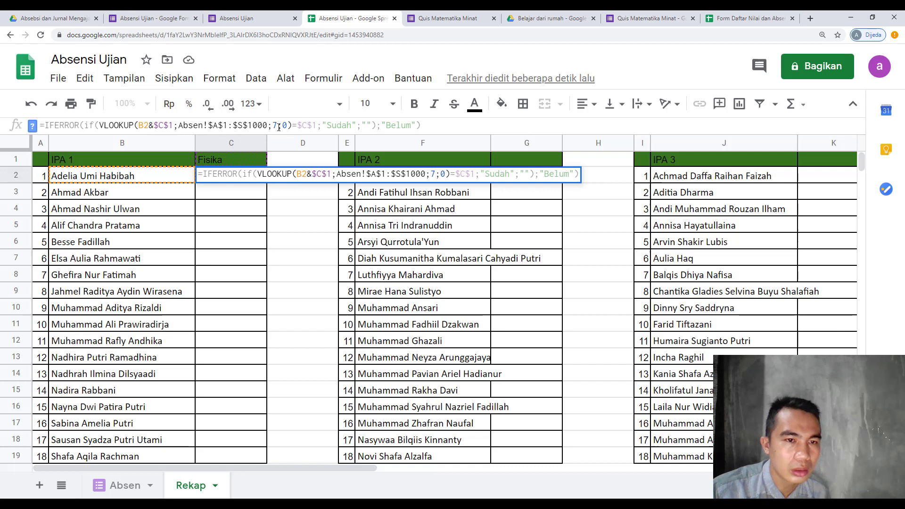
double_click(275, 126)
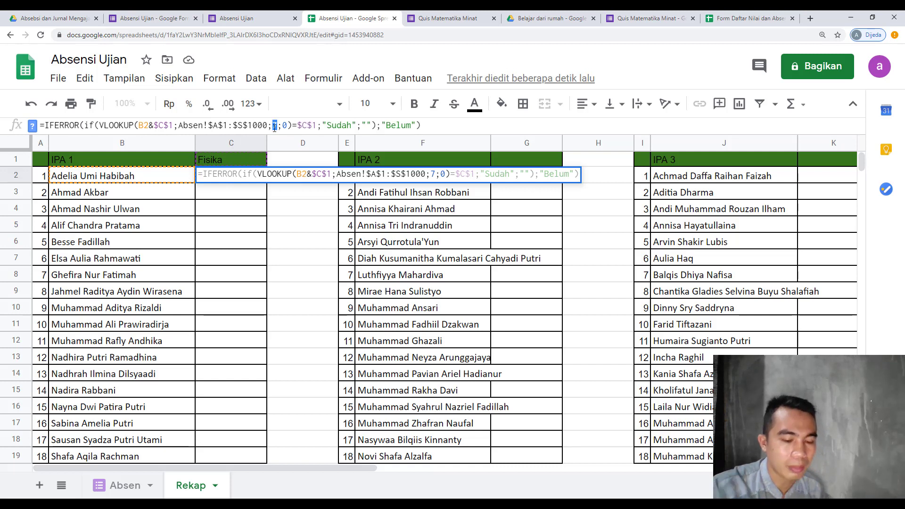
text(8)
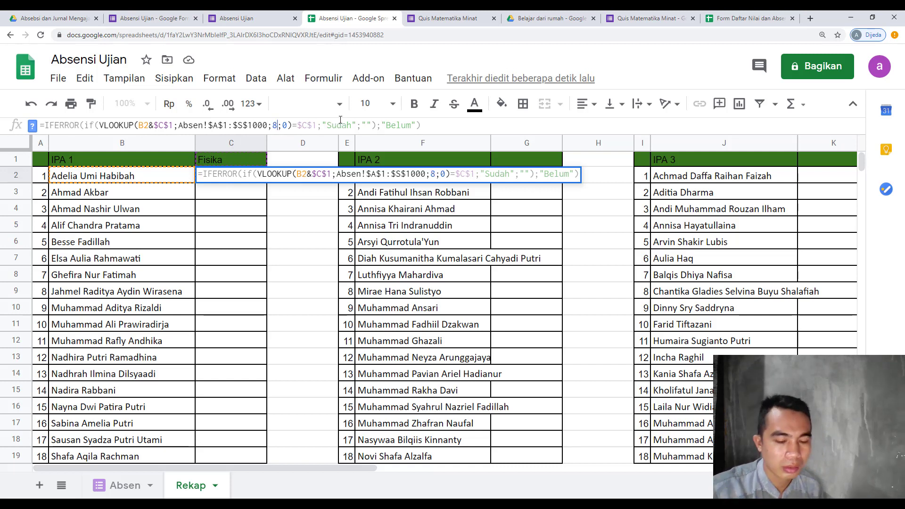
key(Return)
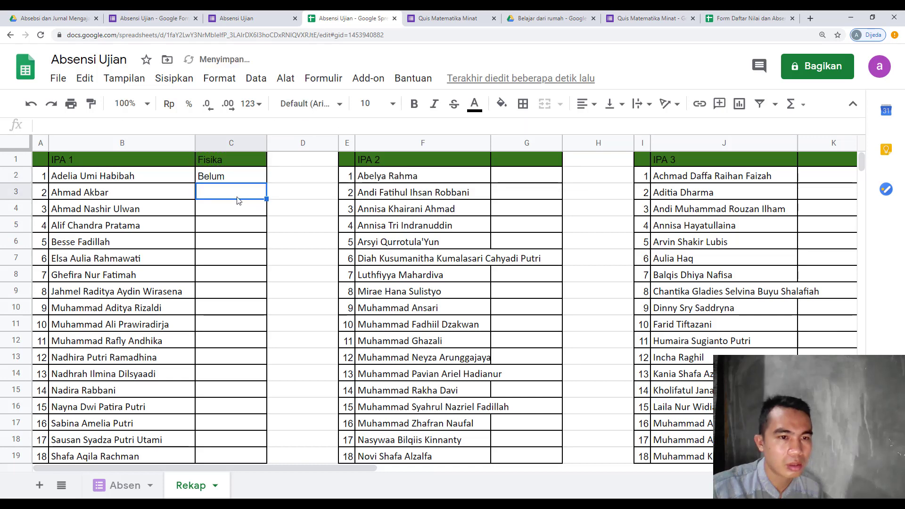
Examine the lookup key, lookup range and column index in the C2 formula of the Rekap sheet.
click(226, 179)
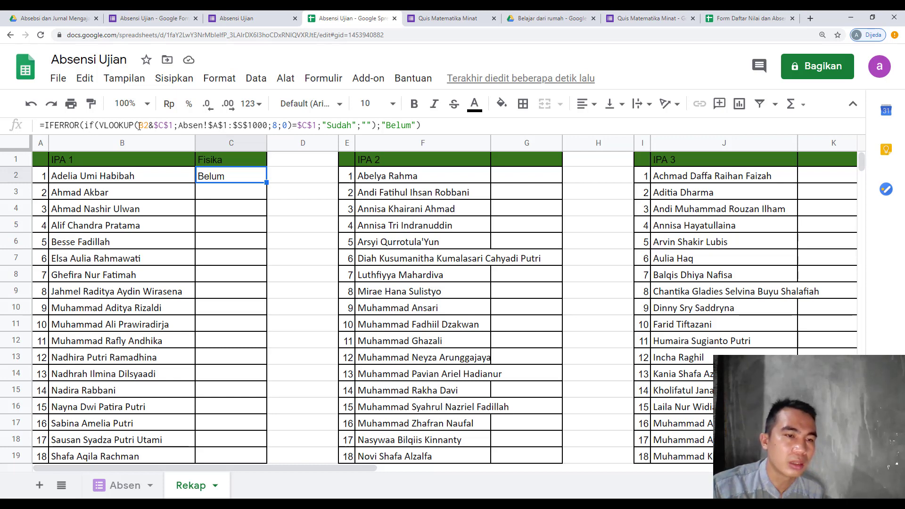
drag(139, 126, 173, 126)
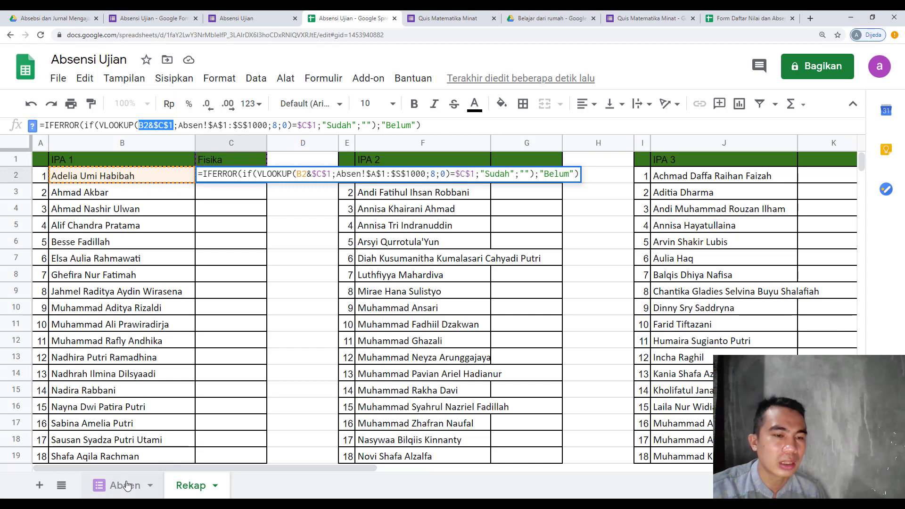
drag(197, 125, 274, 134)
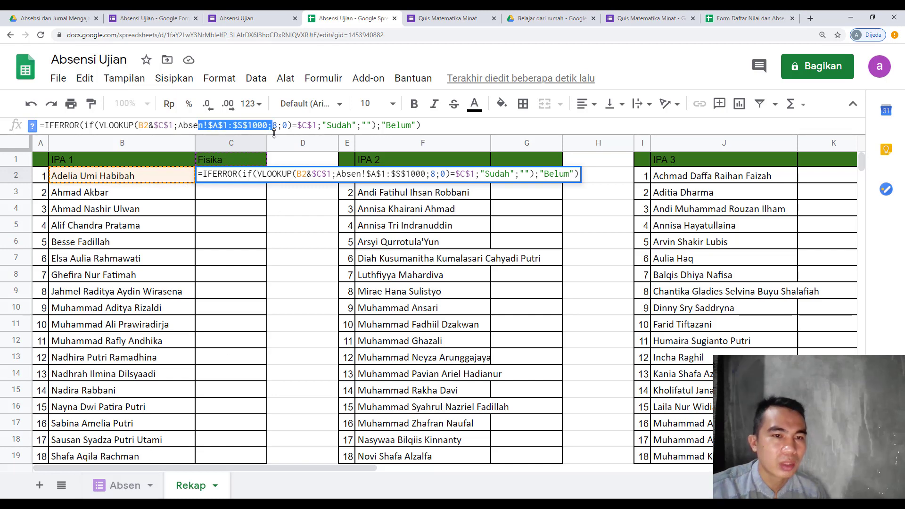
double_click(274, 125)
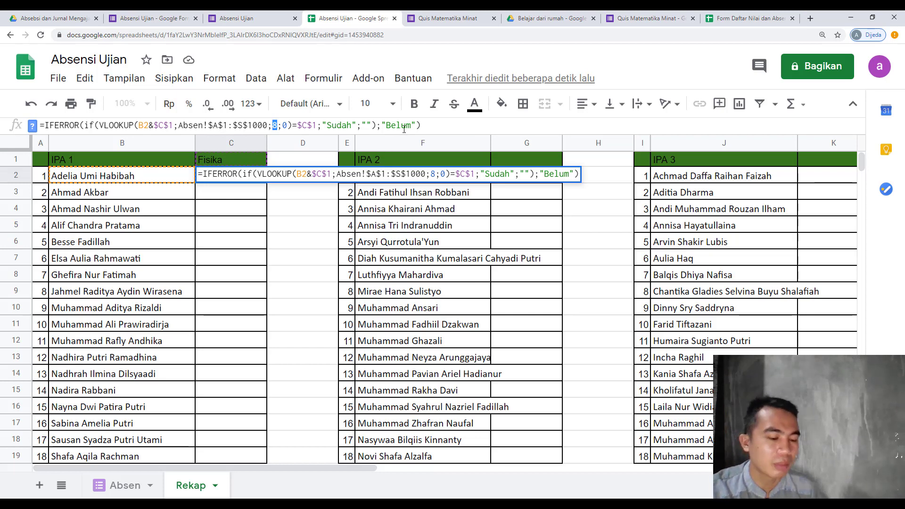
click(237, 190)
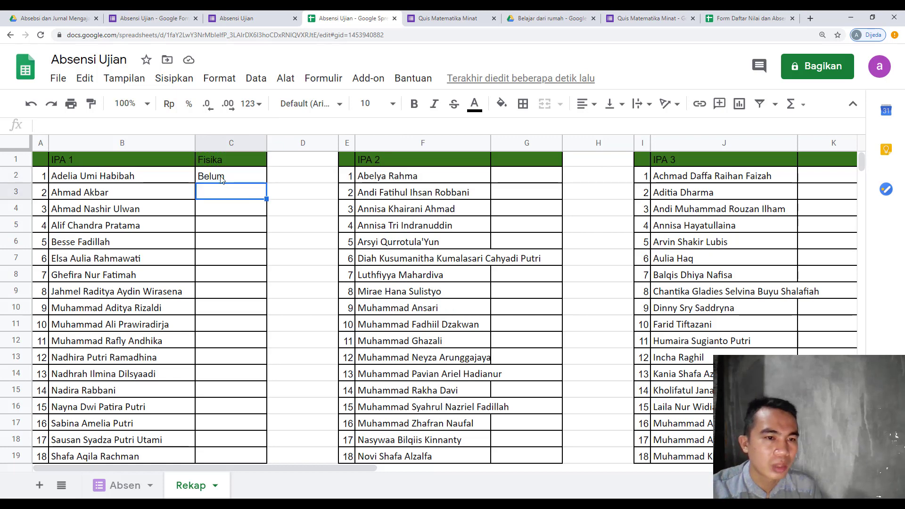
key(Up)
Count the Absen sheet's header columns from ID through Mata Pelajaran Ujian to check the lookup's column index.
click(117, 490)
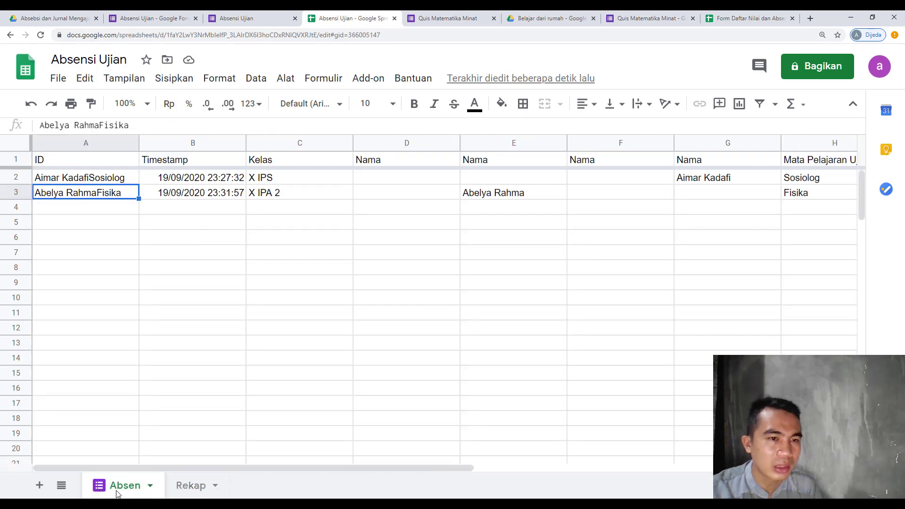
click(70, 163)
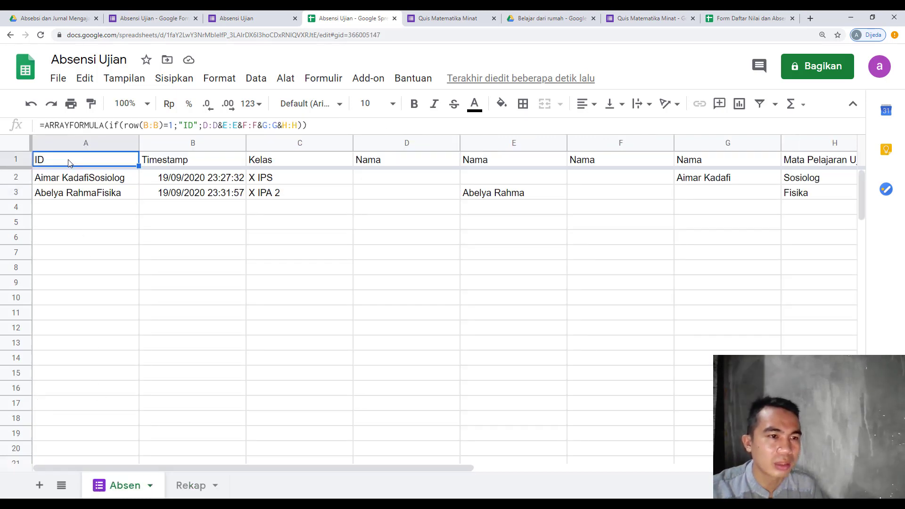
click(188, 166)
click(301, 163)
click(400, 165)
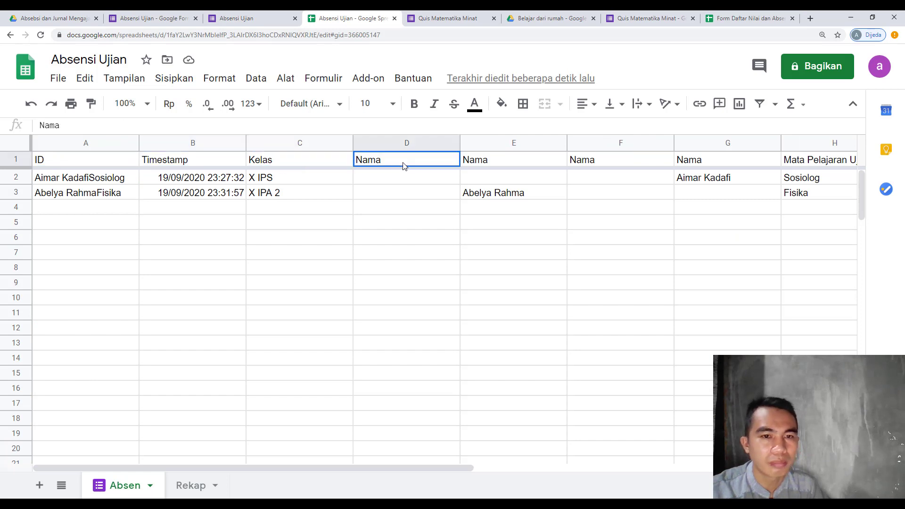
click(525, 161)
click(603, 161)
click(774, 164)
click(801, 163)
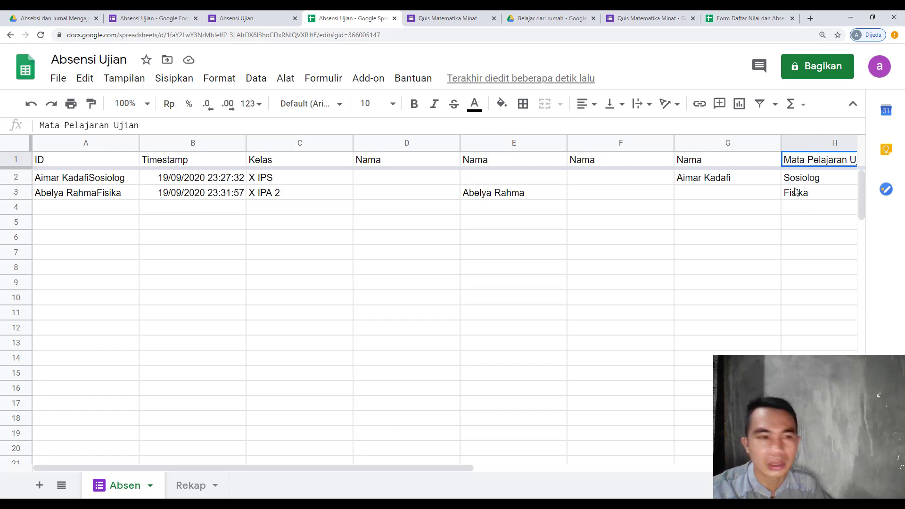
Review how the Rekap C2 formula combines the student name and subject header, searches Absen and compares the subject with C1.
click(179, 487)
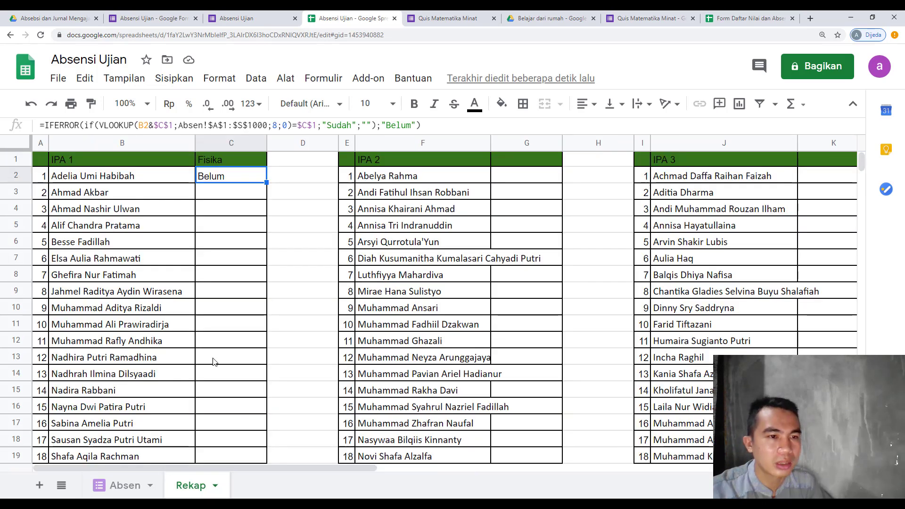
click(81, 178)
click(211, 160)
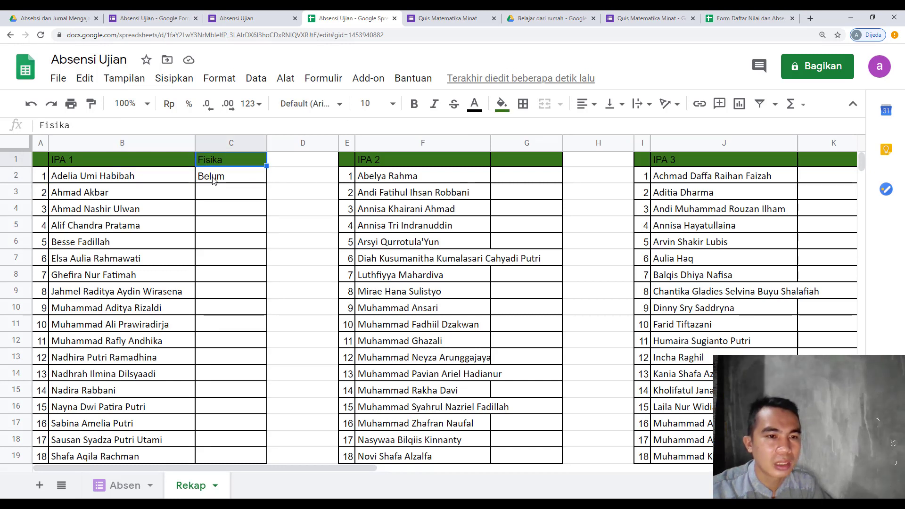
click(213, 179)
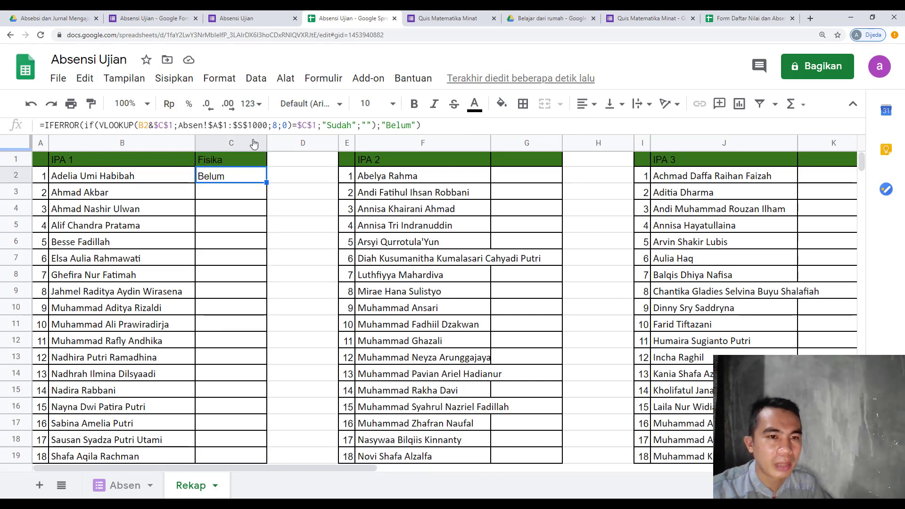
drag(184, 125, 283, 125)
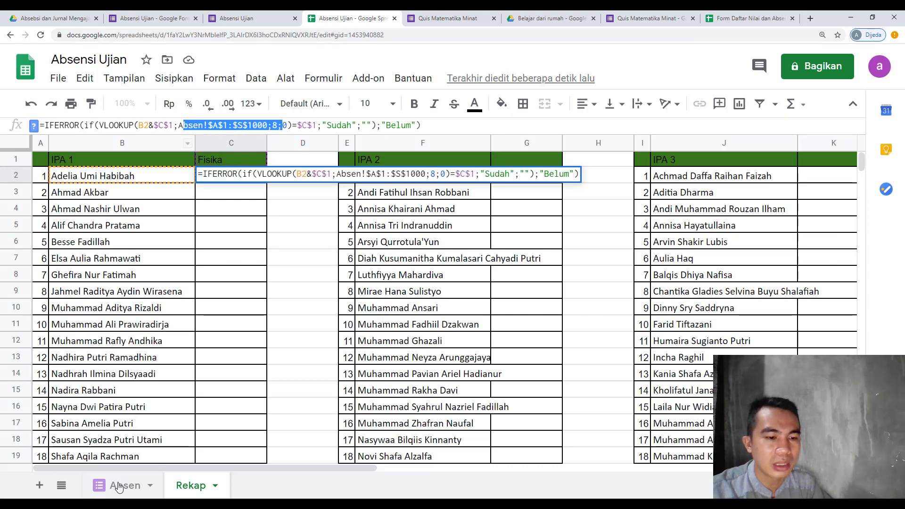
click(312, 126)
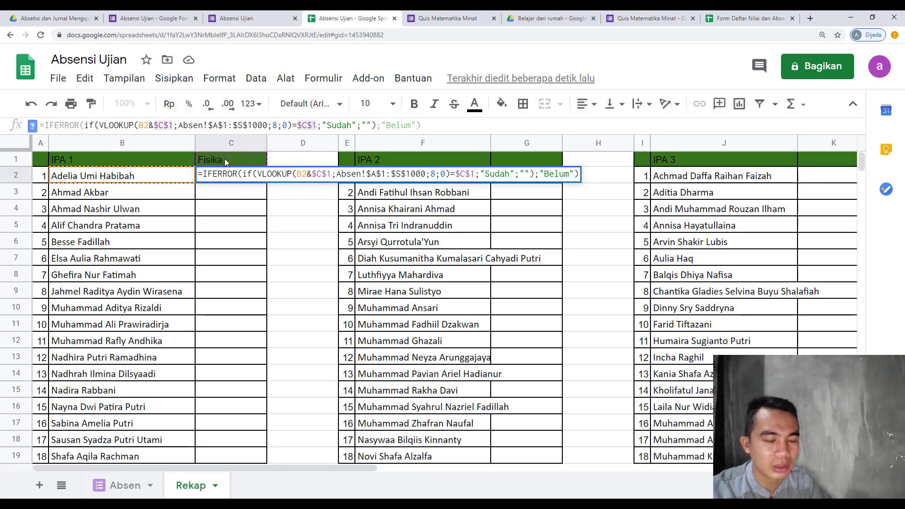
key(Escape)
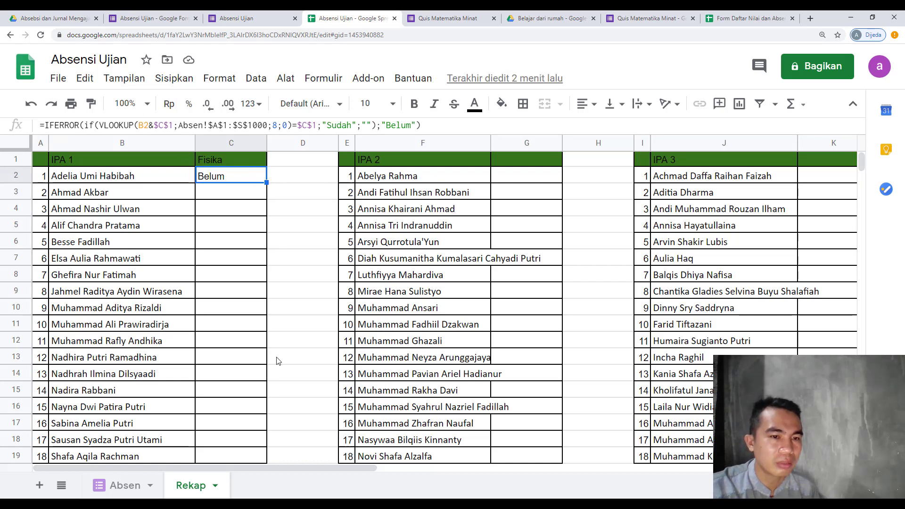
Fill the C2 formula down to C25 for the whole IPA 1 list and centre the results horizontally.
drag(278, 361, 262, 414)
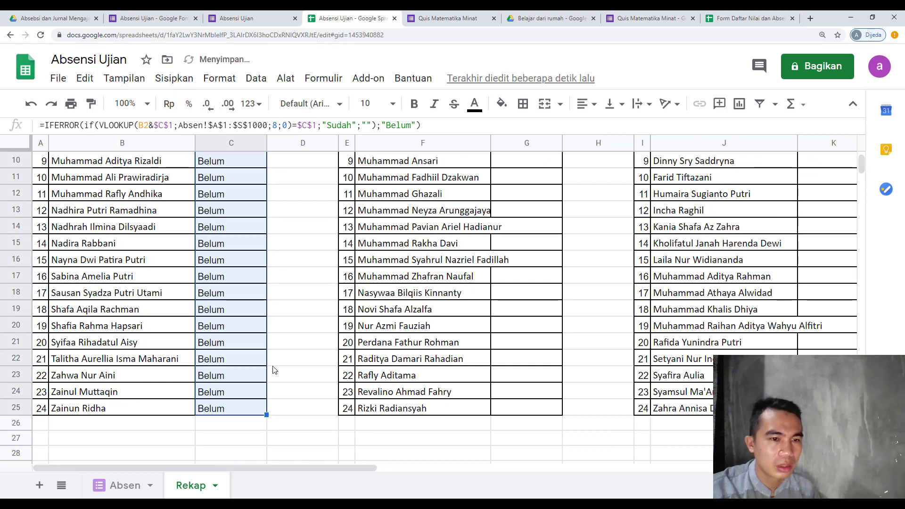
scroll(275, 367, up, 3)
scroll(275, 366, up, 1)
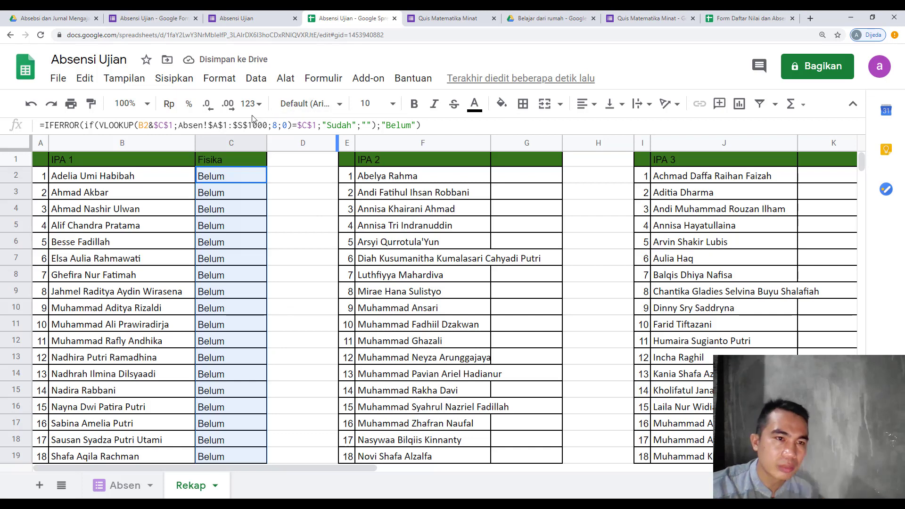
click(591, 106)
click(602, 128)
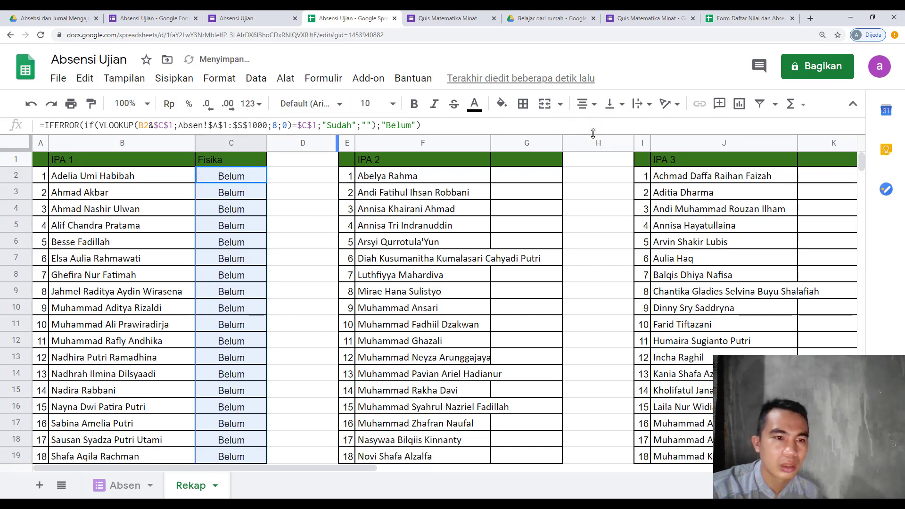
click(259, 266)
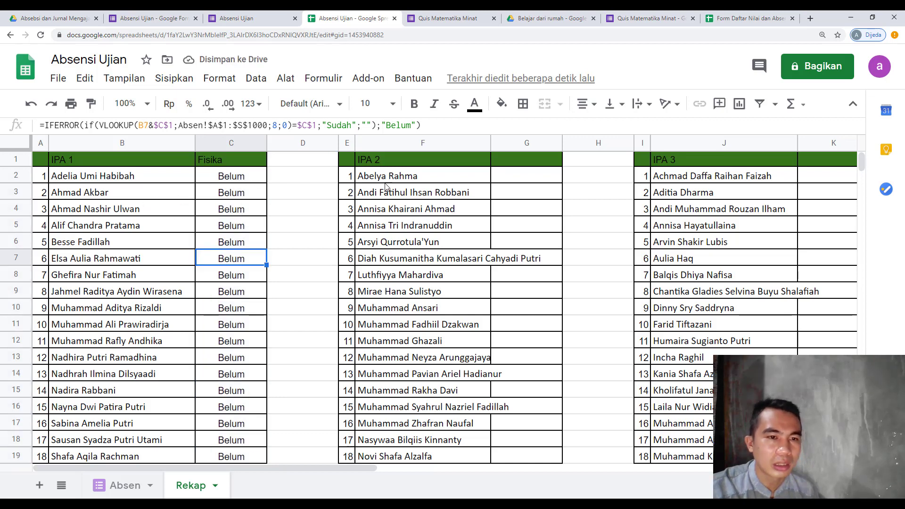
Copy the Fisika formula from C2 of the Rekap sheet into G2 for IPA 2, including its leading equals sign.
click(220, 181)
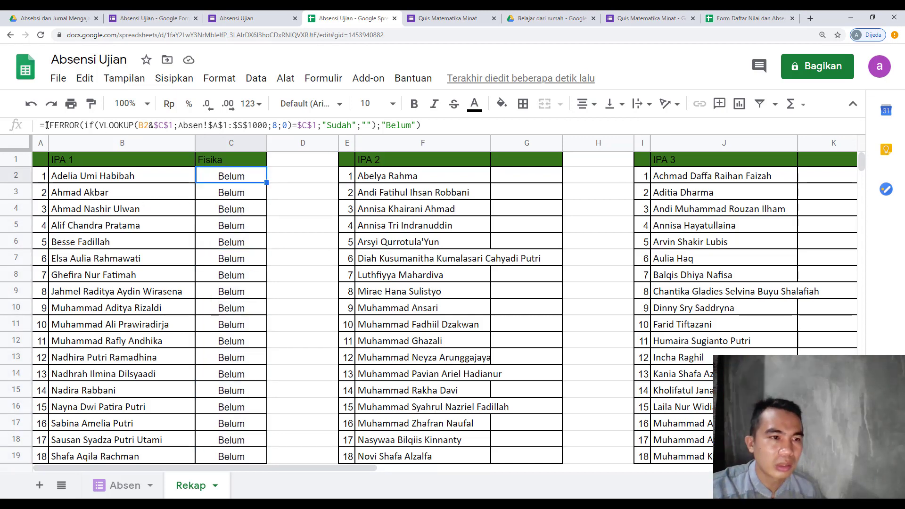
drag(46, 125, 440, 132)
key(ctrl+c)
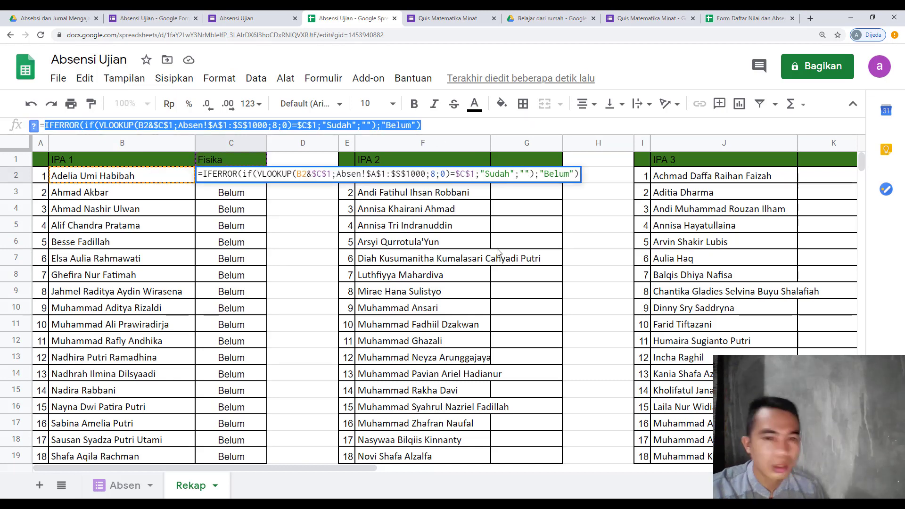
key(Escape)
click(521, 174)
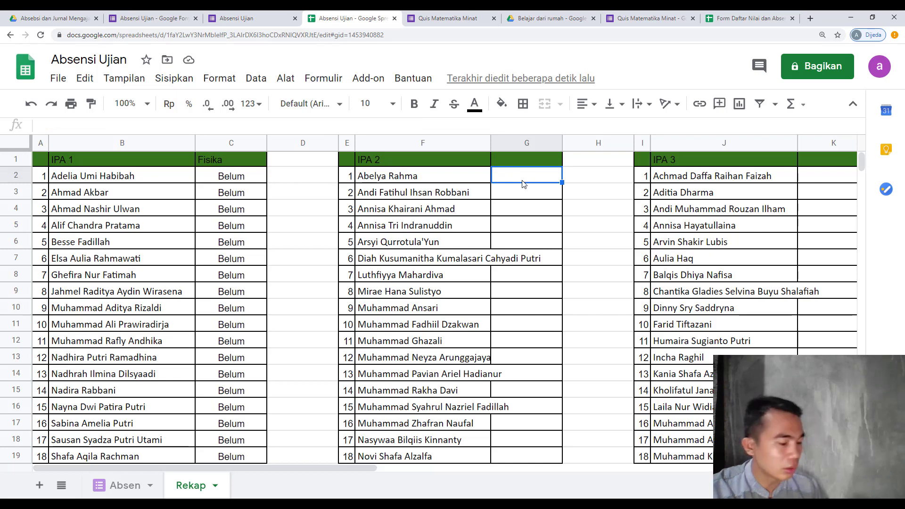
double_click(522, 184)
key(ctrl+v)
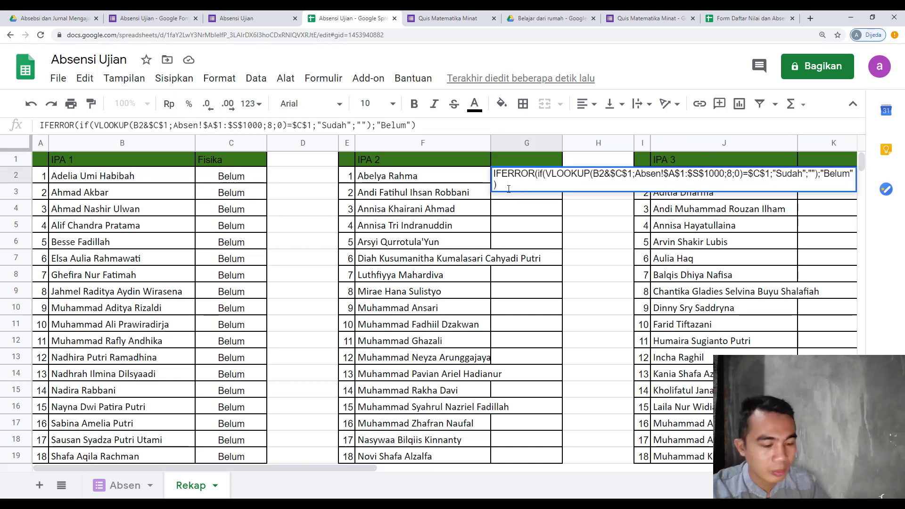
text(=)
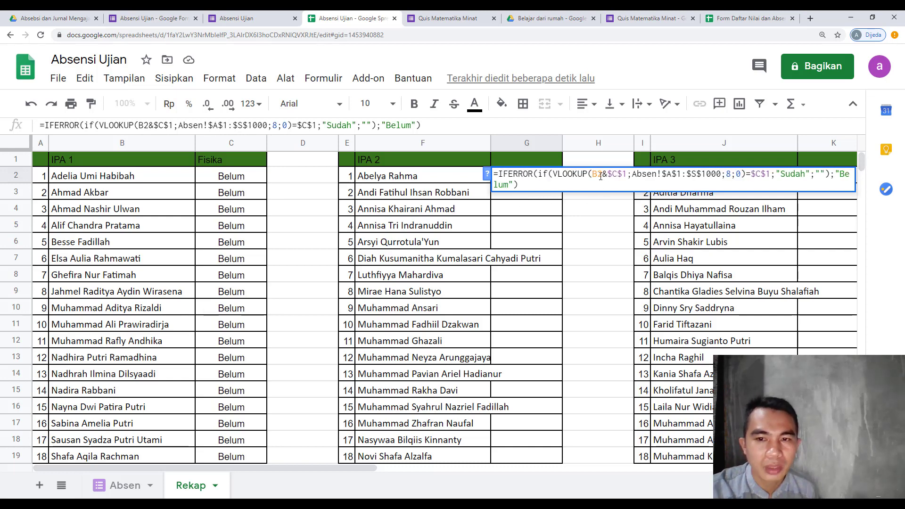
Change the G2 formula's name reference to F2 and both subject references to $G$1.
click(389, 181)
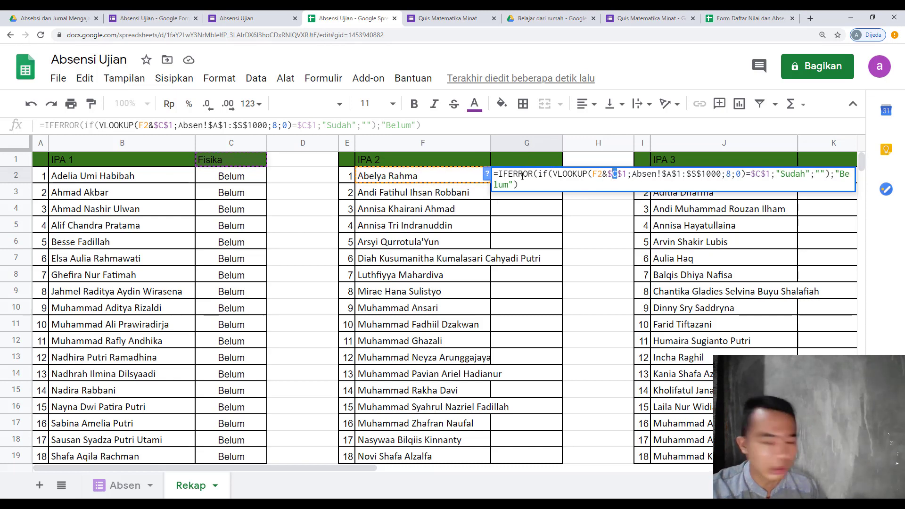
text(G)
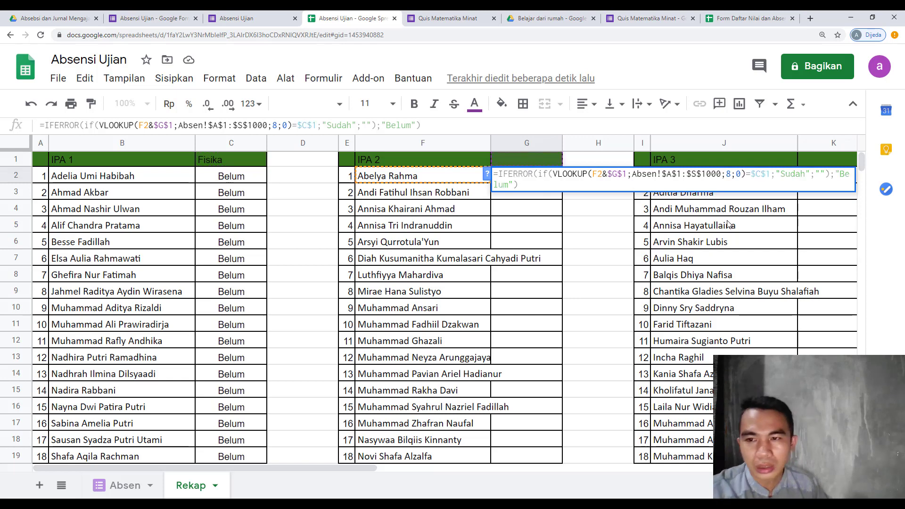
double_click(758, 174)
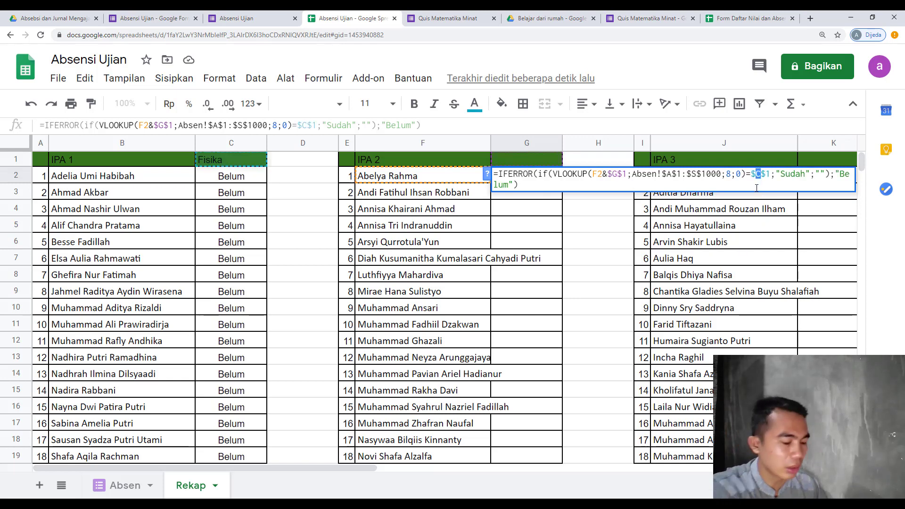
text(G)
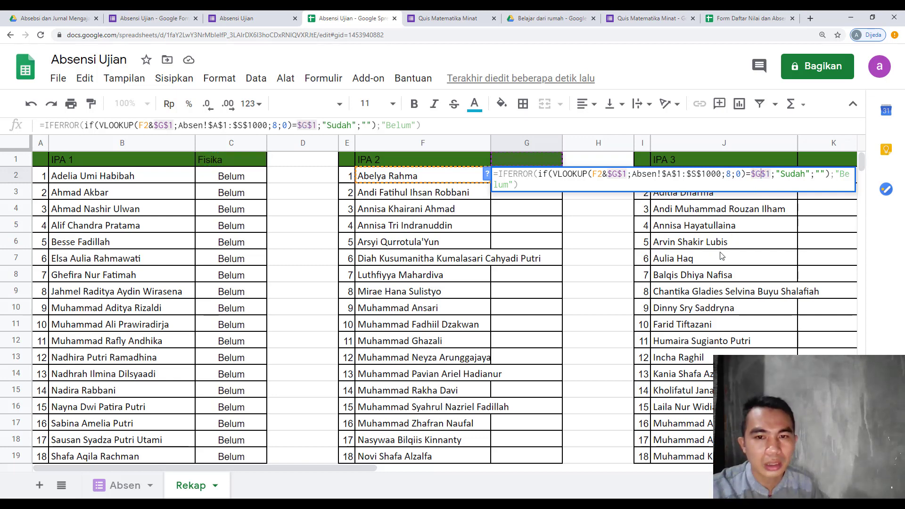
key(Return)
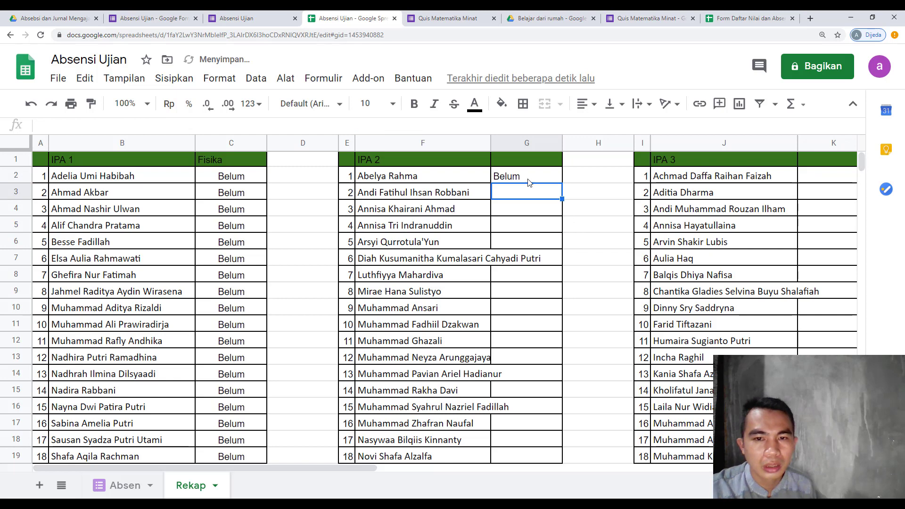
Fill the G2 formula down to G25 for the whole IPA 2 list.
click(528, 180)
drag(562, 183, 559, 397)
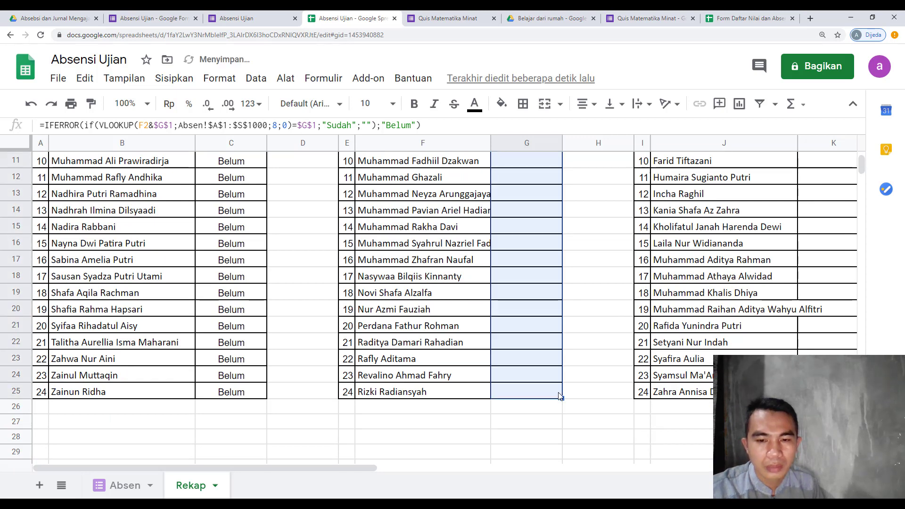
scroll(557, 372, up, 4)
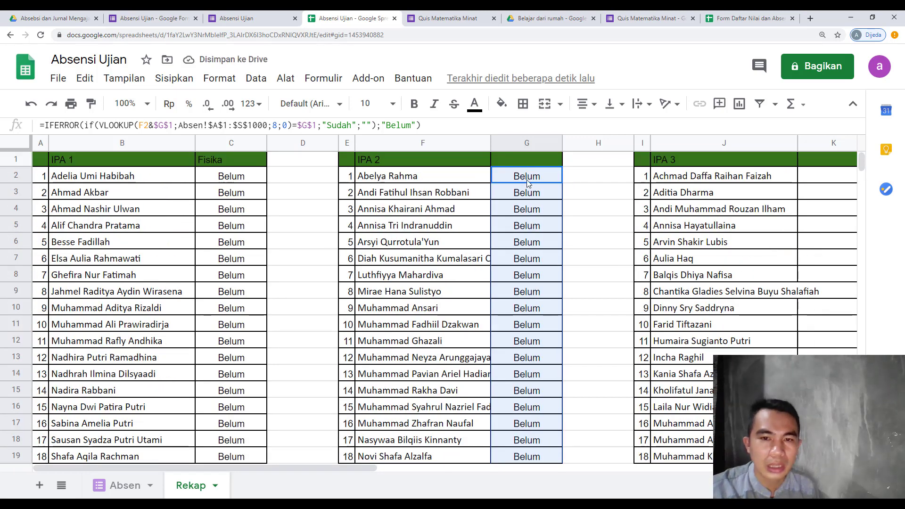
Enter Fisika as the IPA 2 subject header in G1.
click(527, 159)
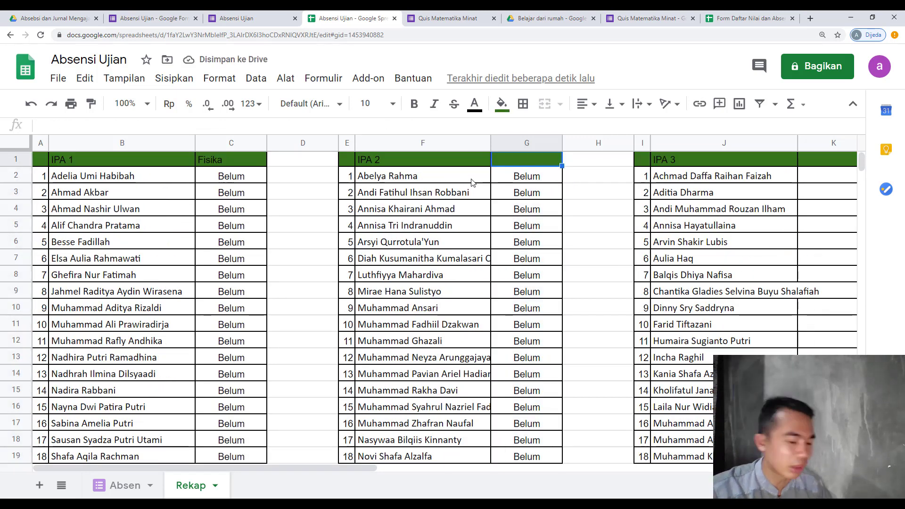
text(Fis)
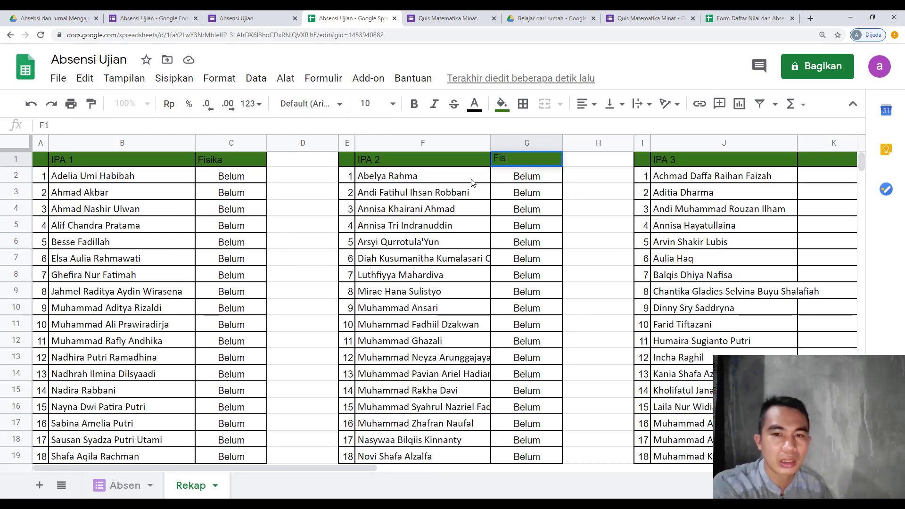
text(ika)
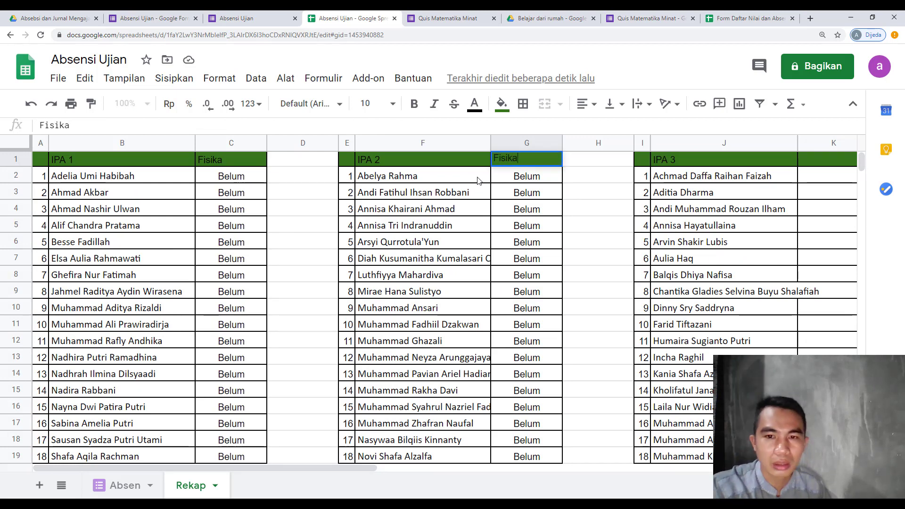
key(Return)
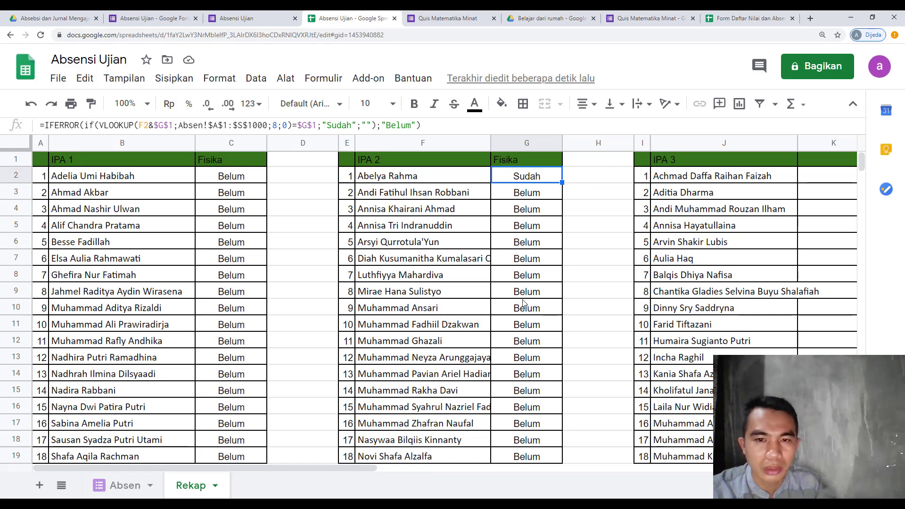
Look over the attendance results across the IPA 1, IPA 2, IPA 3 and IPS lists.
scroll(523, 304, right, 4)
key(Down)
key(Down)
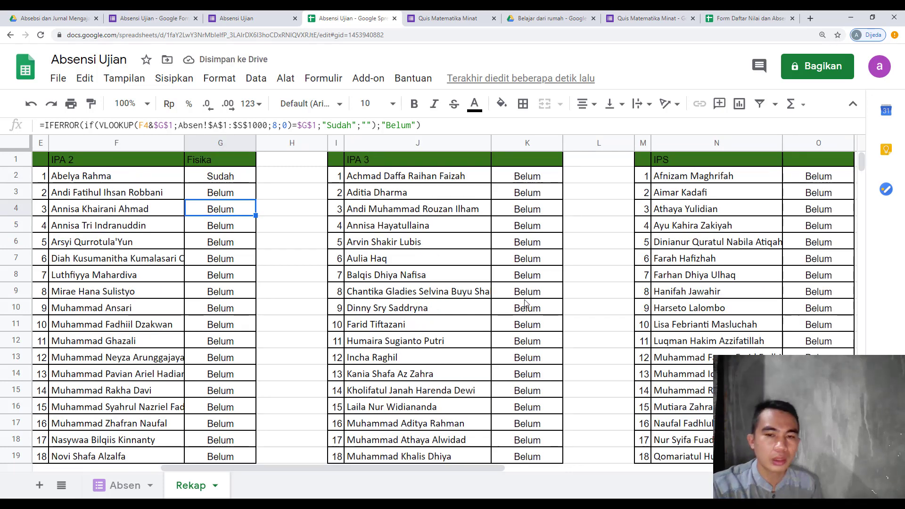
key(Left)
key(Left)
key(Left)
key(Left)
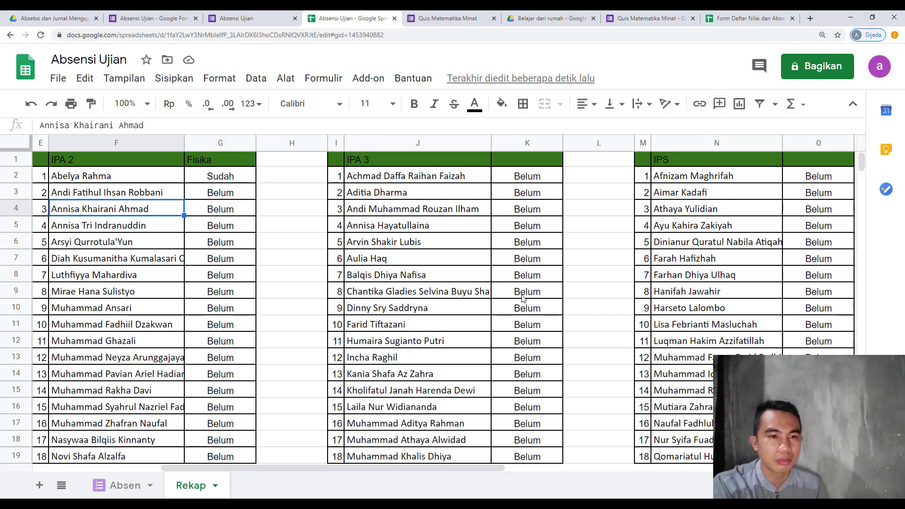
scroll(522, 297, left, 2)
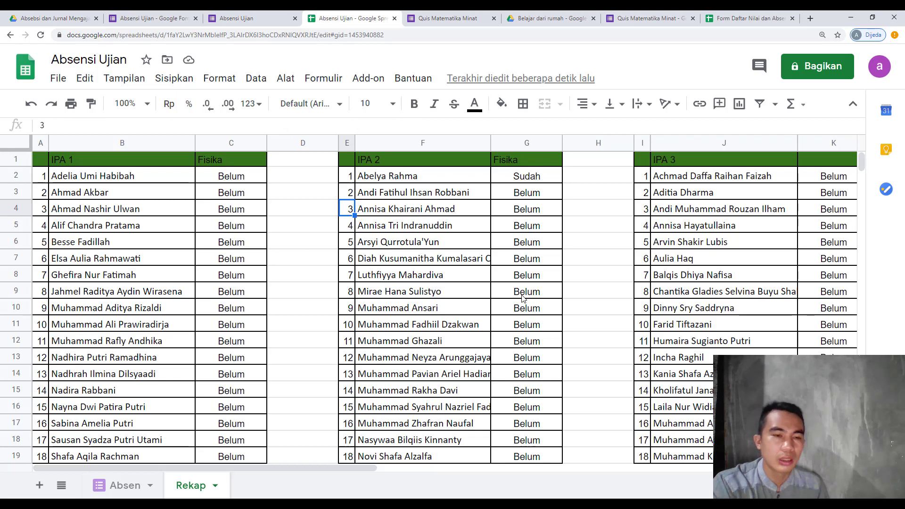
key(Left)
key(Left)
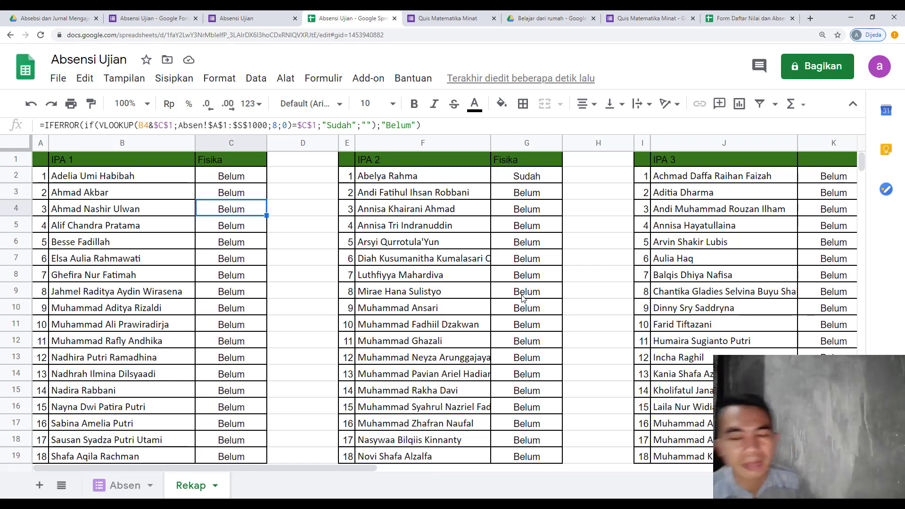
Create a conditional formatting rule for the IPA 1 results in C2:C25 with a red theme fill.
click(245, 182)
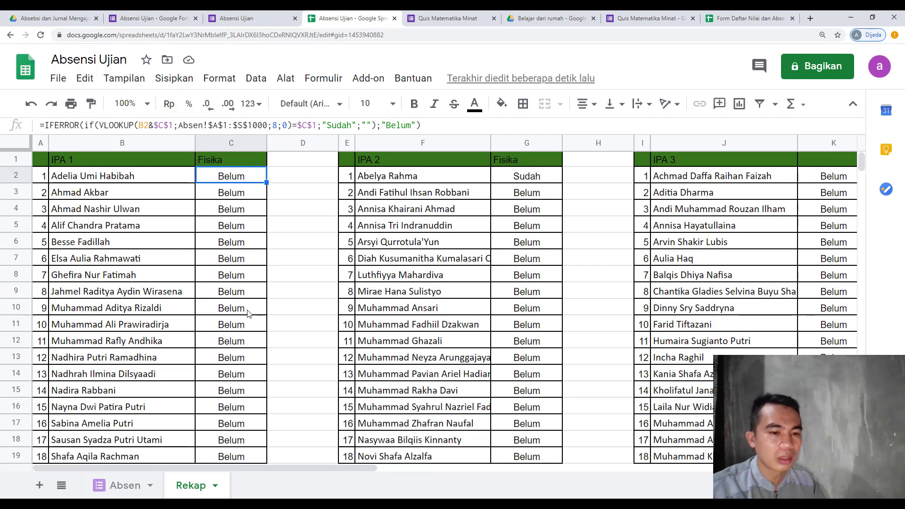
scroll(249, 314, down, 3)
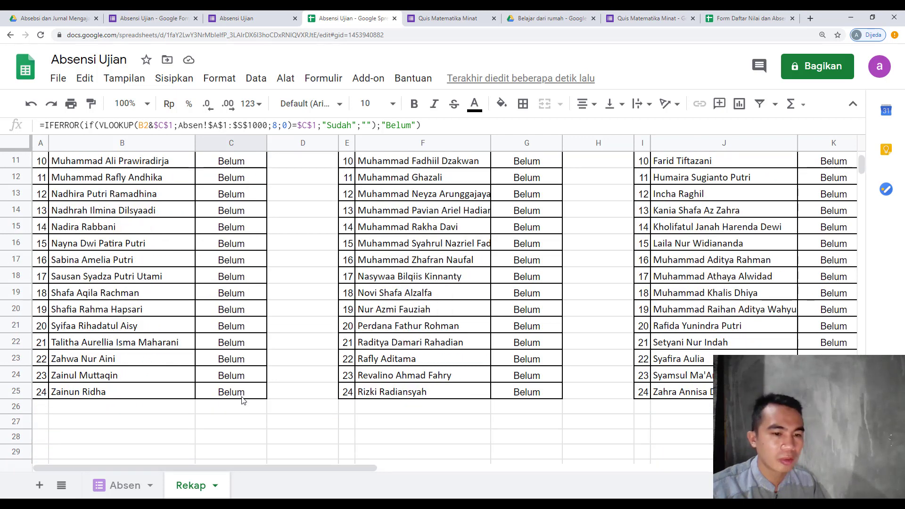
shift+click(242, 398)
scroll(514, 226, up, 3)
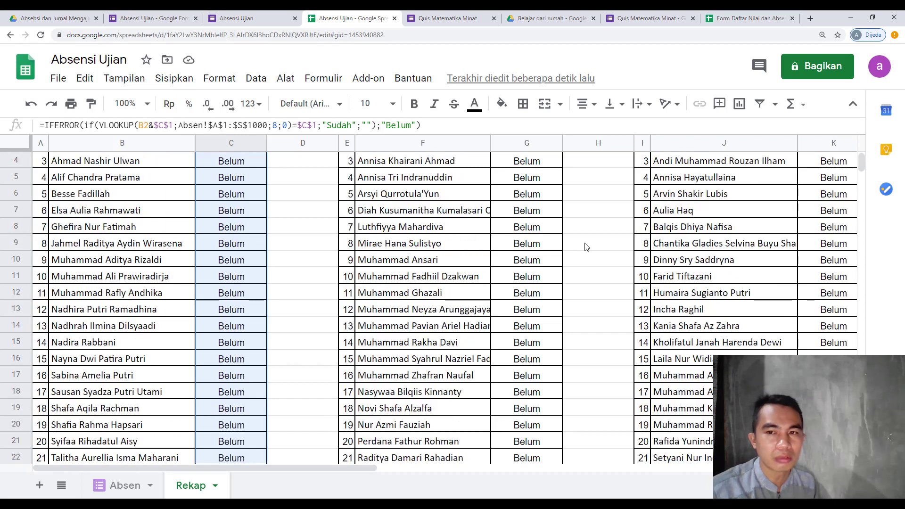
click(232, 82)
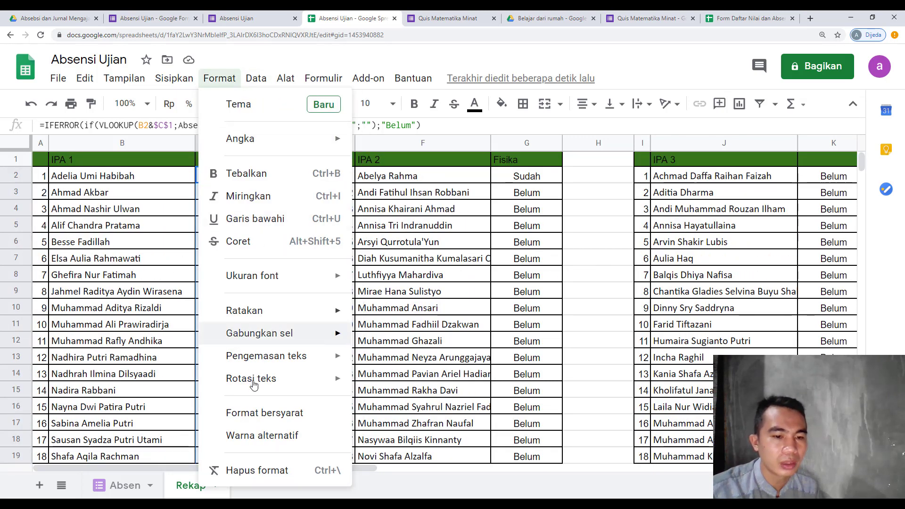
click(254, 417)
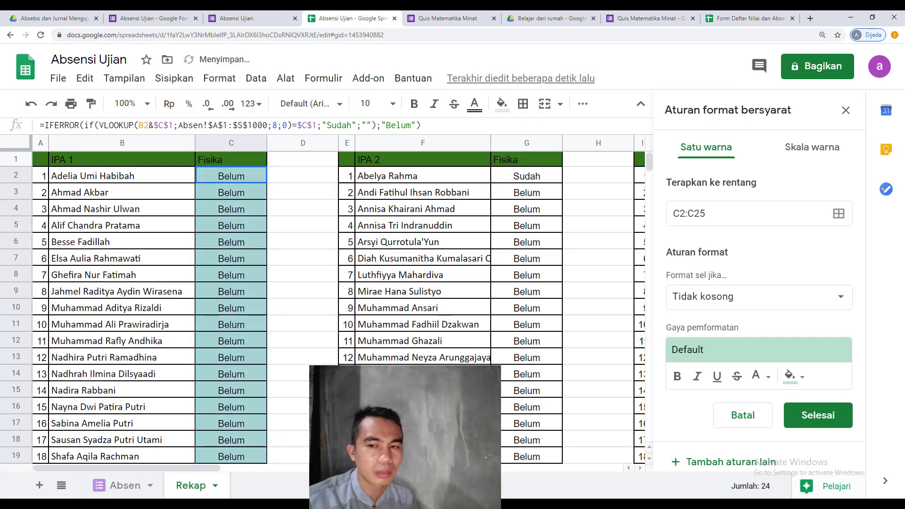
click(791, 388)
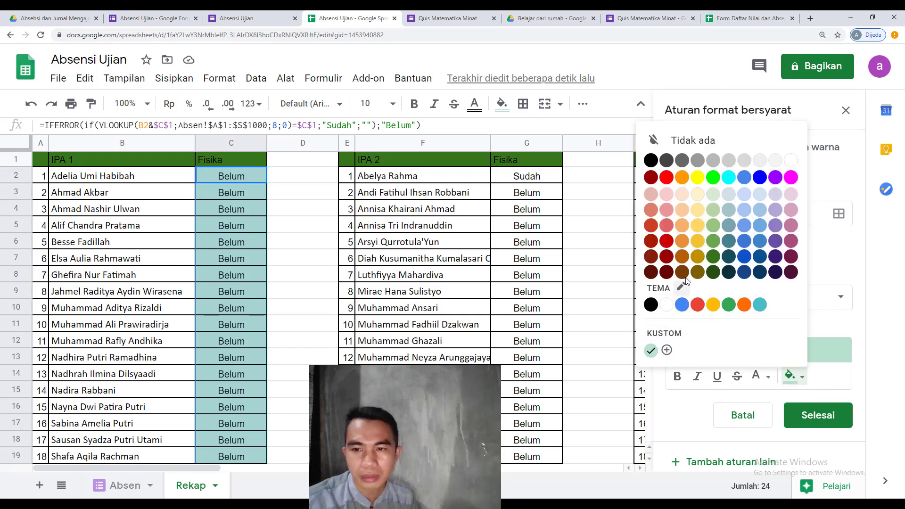
click(697, 305)
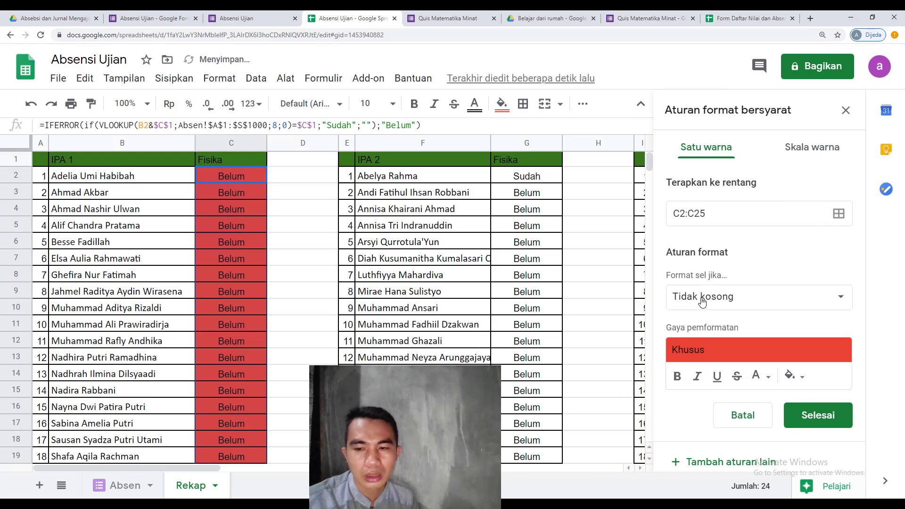
Set the C2:C25 rule's condition to Teks berisi with the value Belum and save the rule.
click(702, 302)
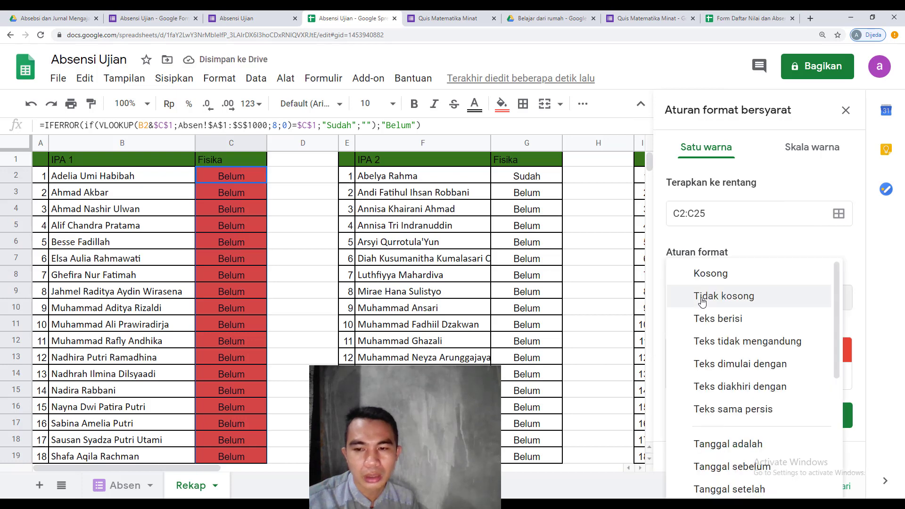
click(714, 325)
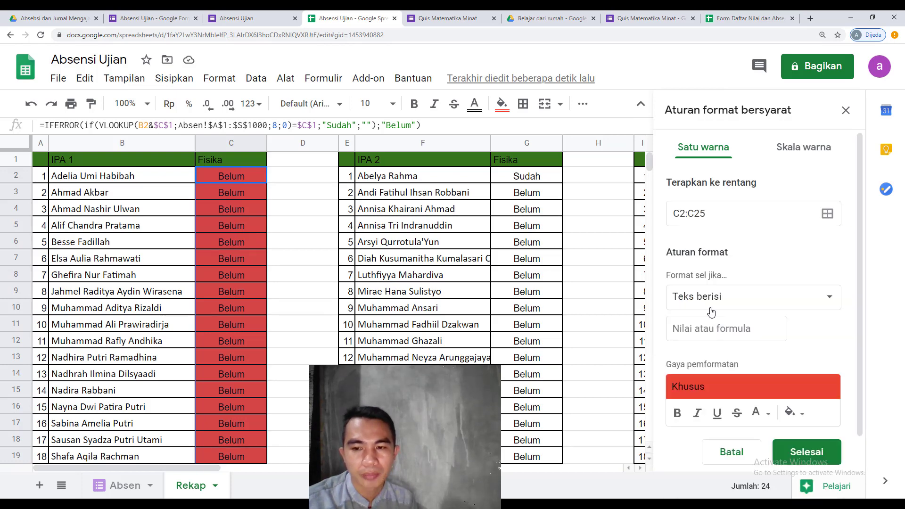
click(704, 331)
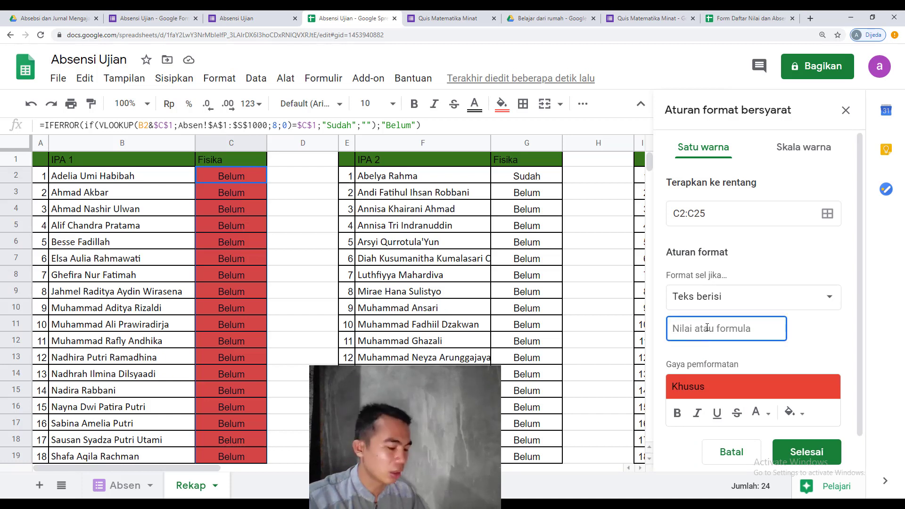
text(Belum)
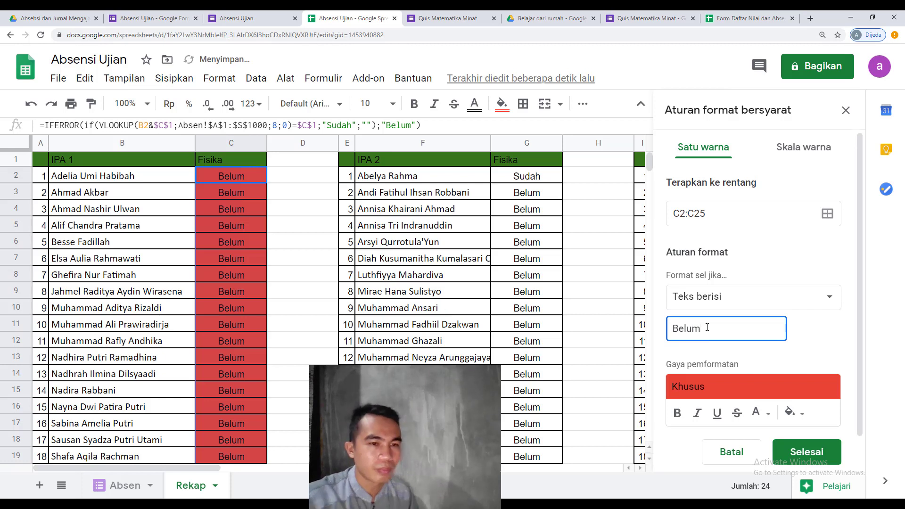
click(801, 456)
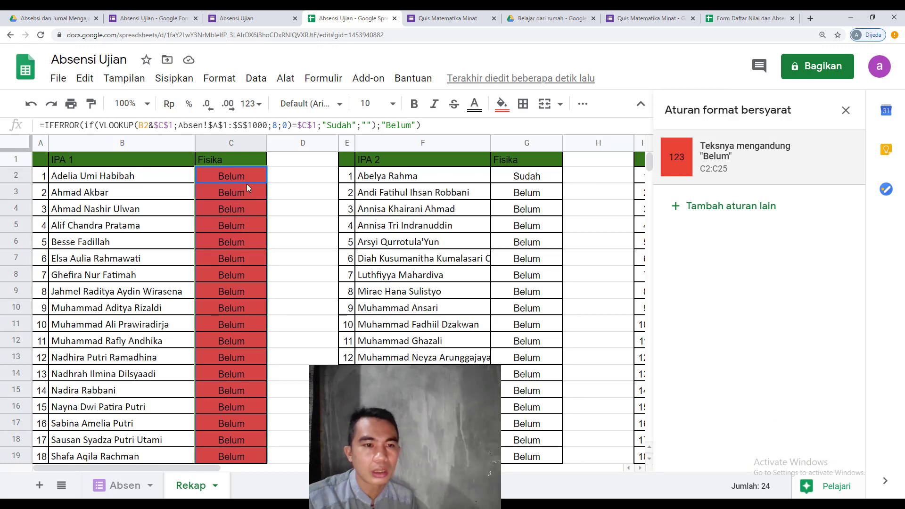
scroll(256, 338, down, 3)
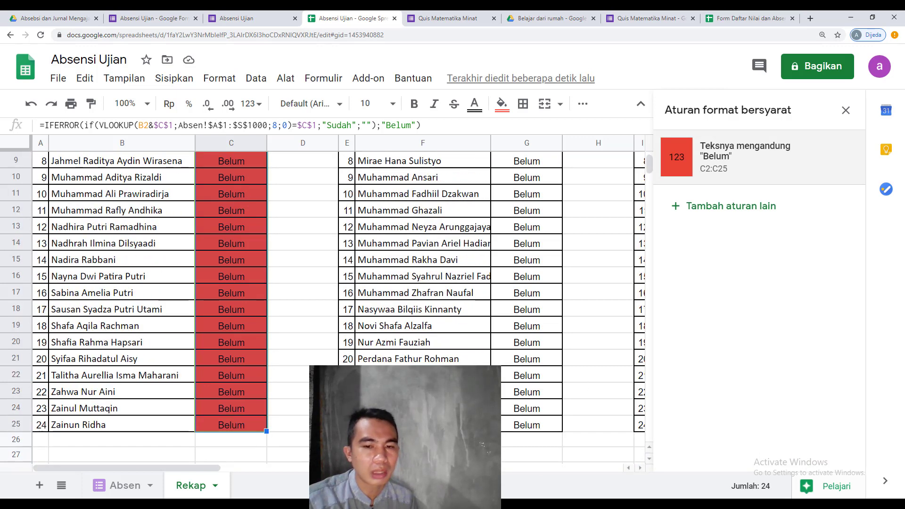
Create a conditional formatting rule for the IPA 2 results in G2:G25 with a dark red fill.
scroll(245, 415, up, 3)
click(552, 177)
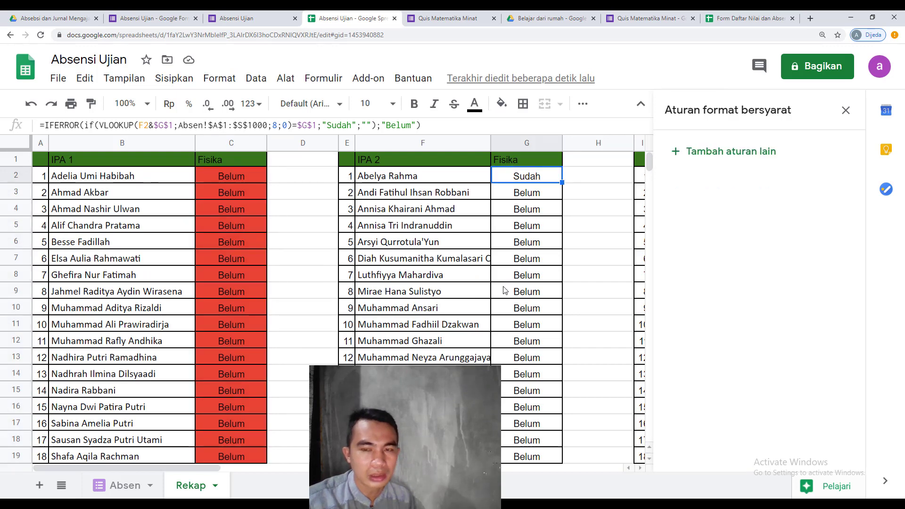
scroll(322, 306, down, 3)
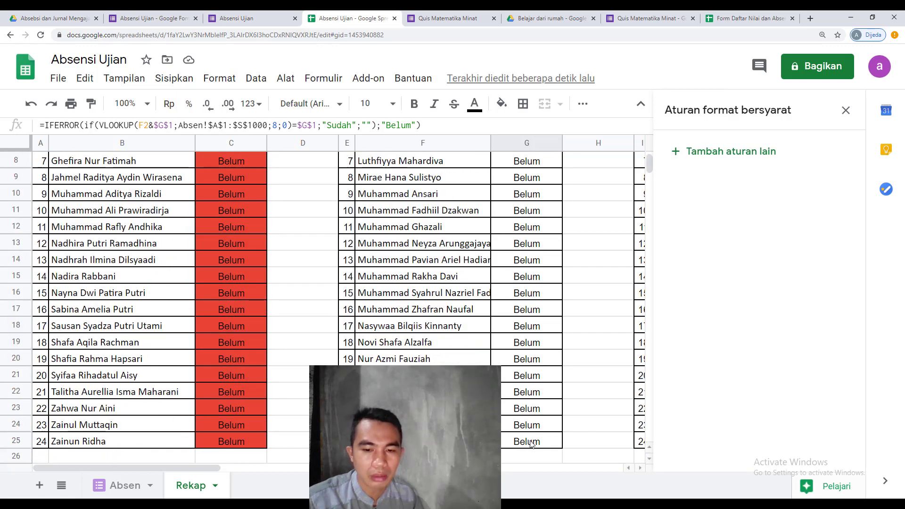
key(ctrl+shift+Down)
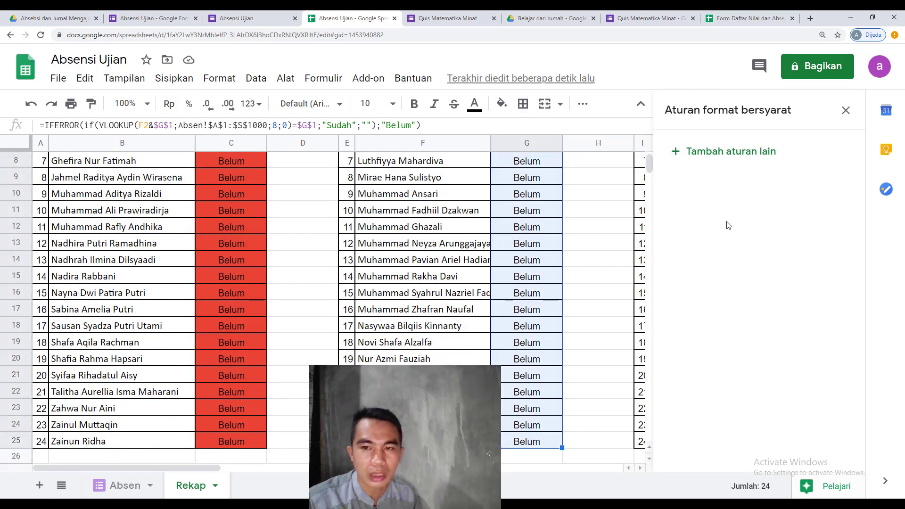
click(846, 110)
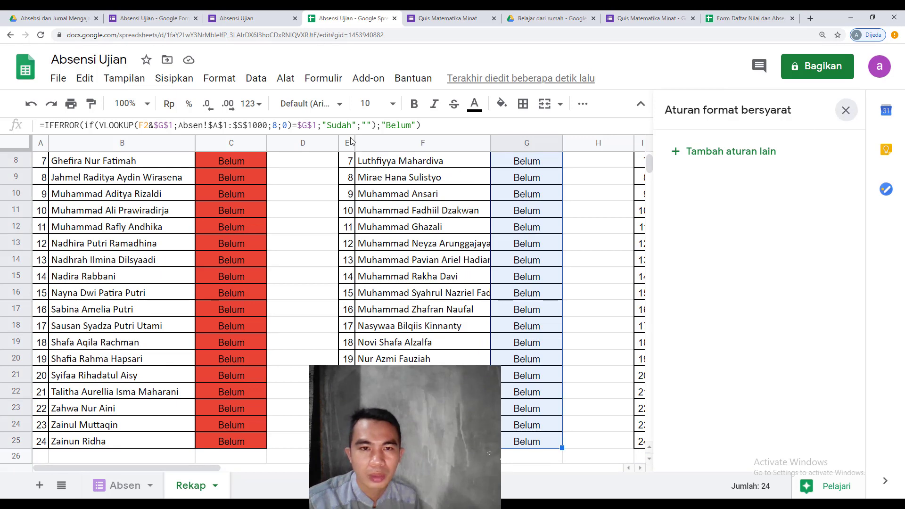
click(234, 79)
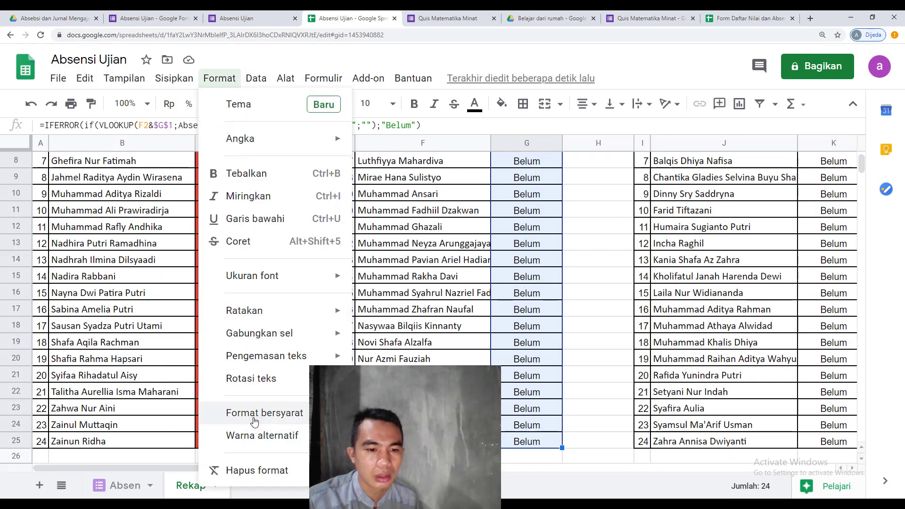
click(267, 409)
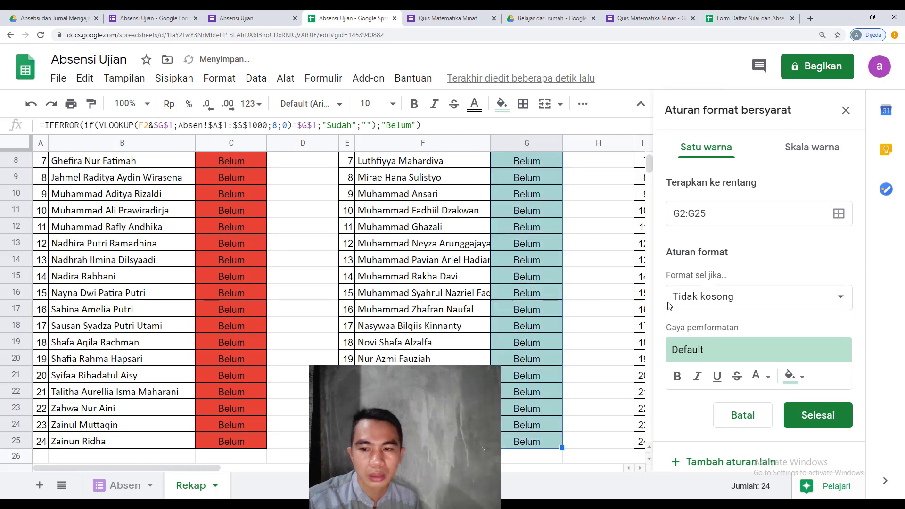
click(795, 376)
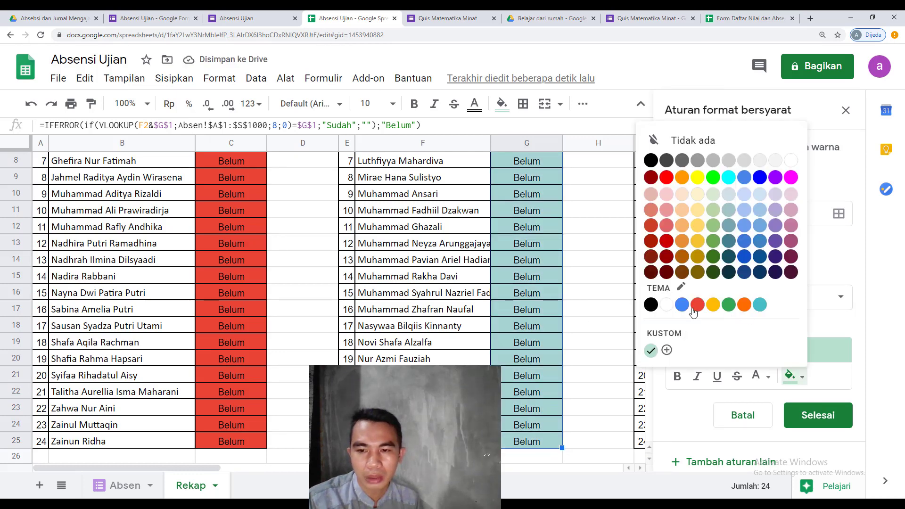
click(665, 240)
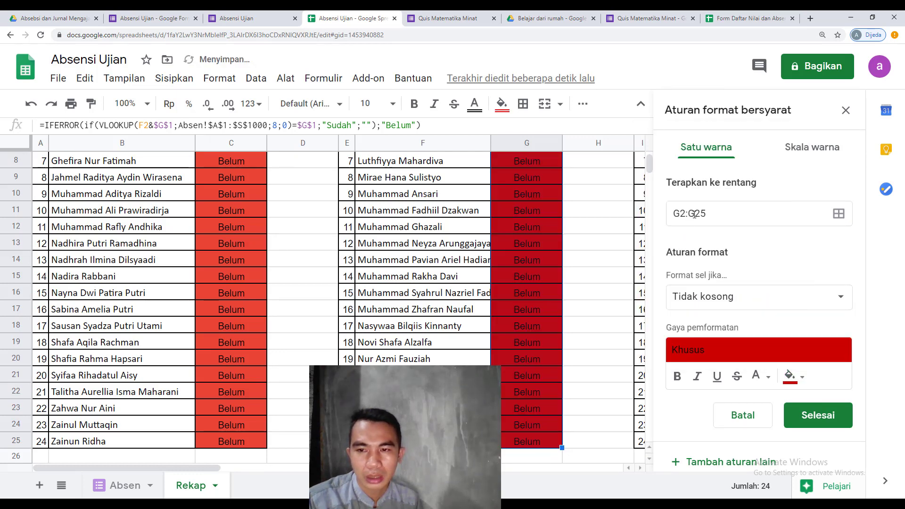
Set the G2:G25 rule's condition to Teks berisi with the value Belum and save the rule.
click(709, 296)
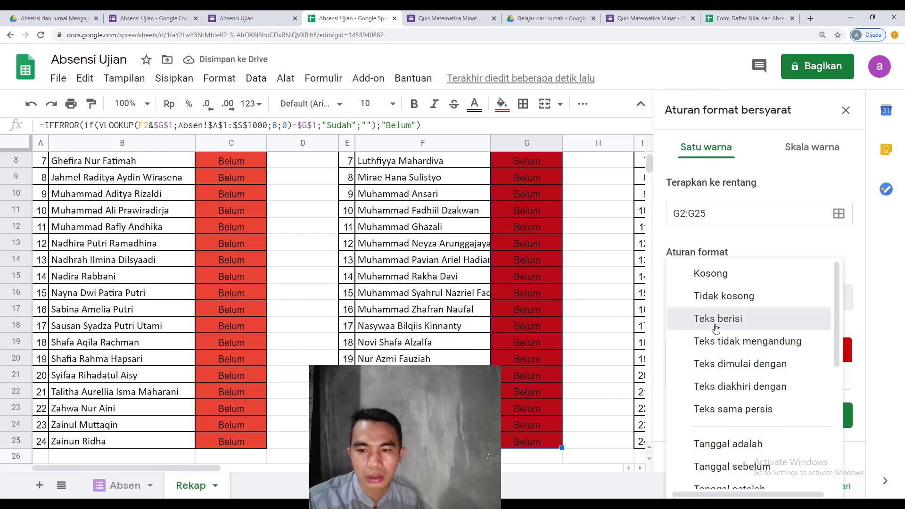
click(715, 326)
click(708, 326)
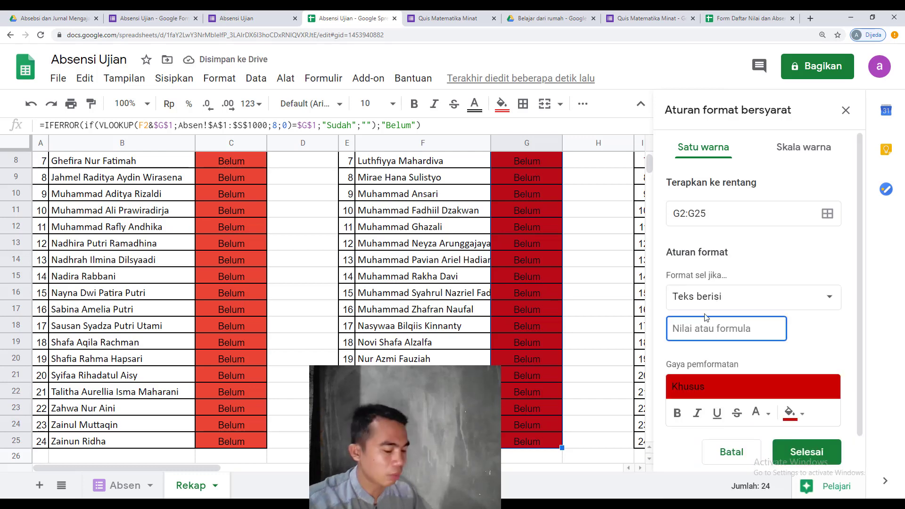
text(Be)
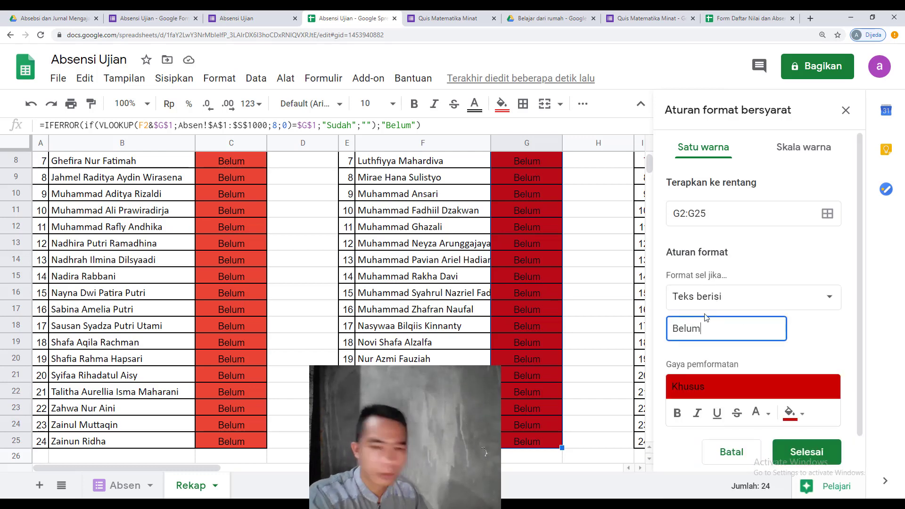
text(lum)
click(794, 456)
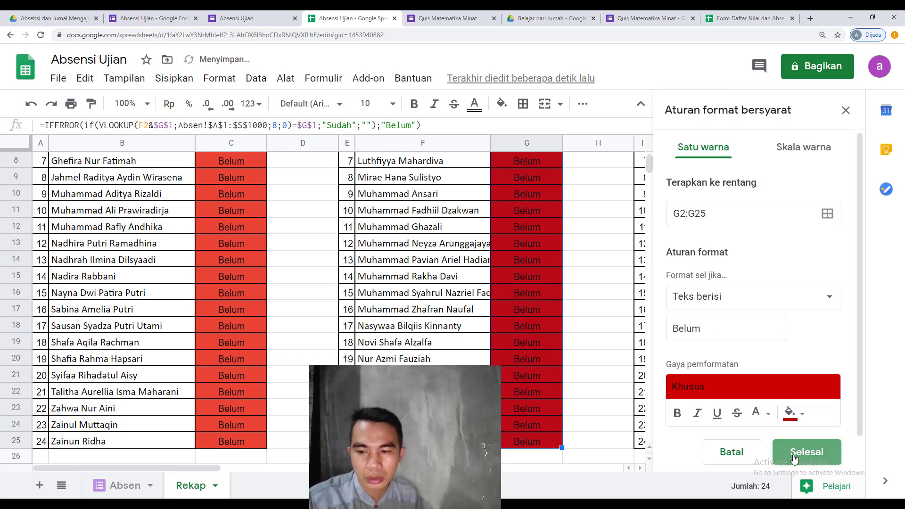
scroll(519, 265, up, 3)
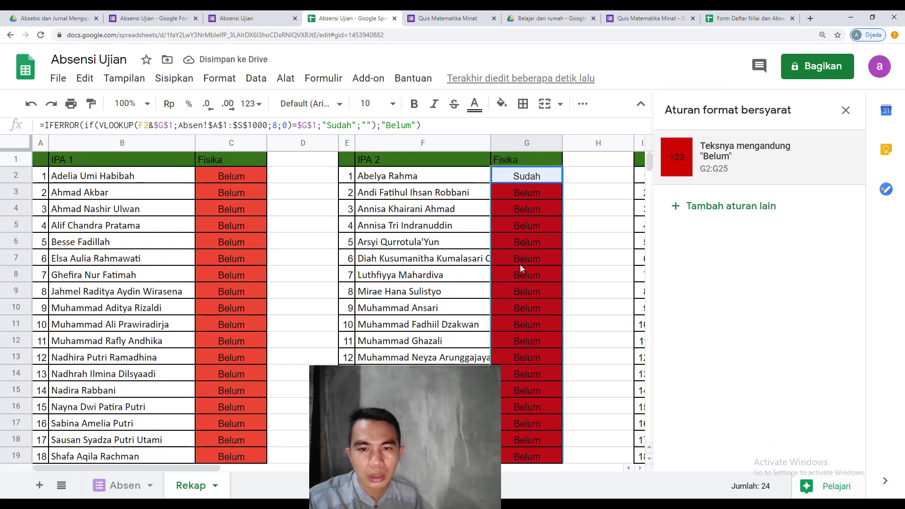
click(571, 242)
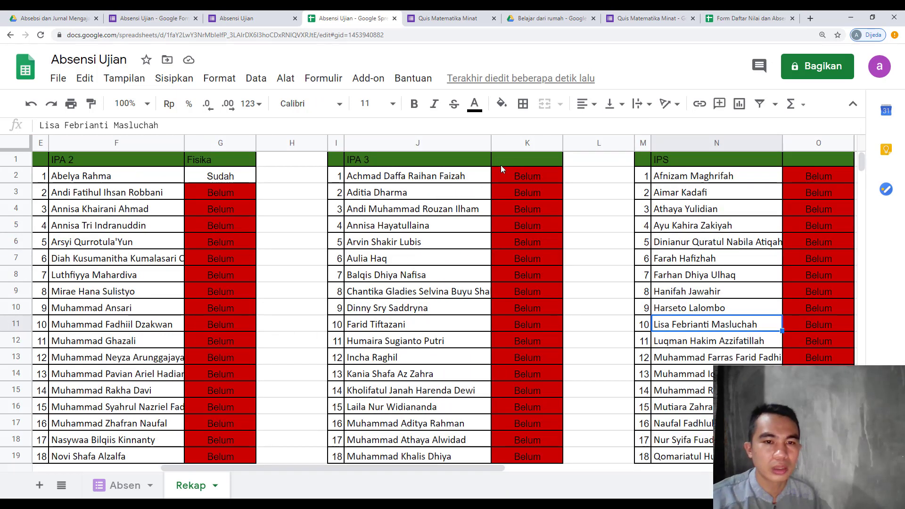
Enter Fisika as the IPA 3 subject header in K1.
click(510, 158)
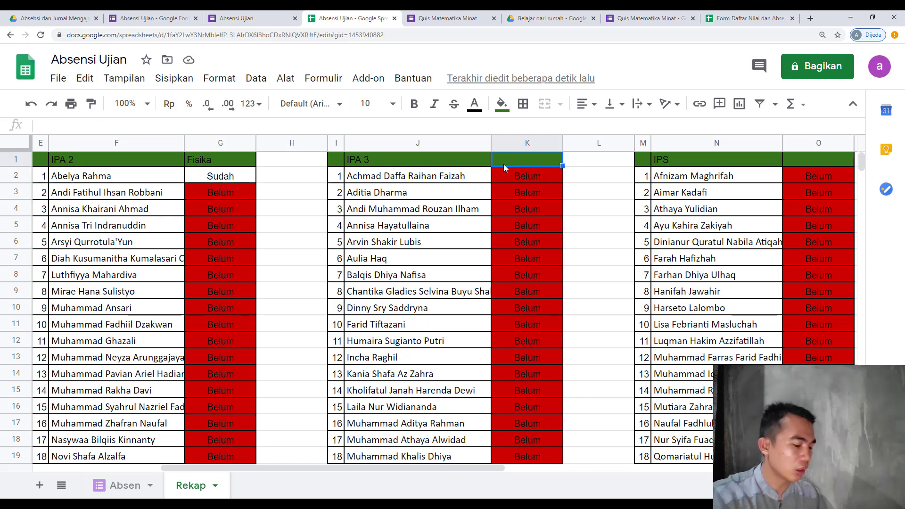
text(Fisika)
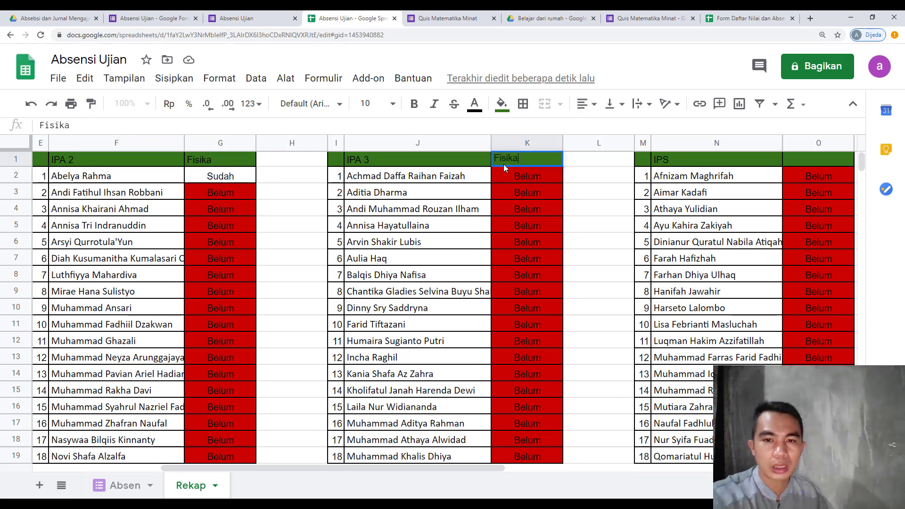
key(Tab)
Enter Sosiologi as the IPS subject header in O1 and select the second student's result.
click(834, 162)
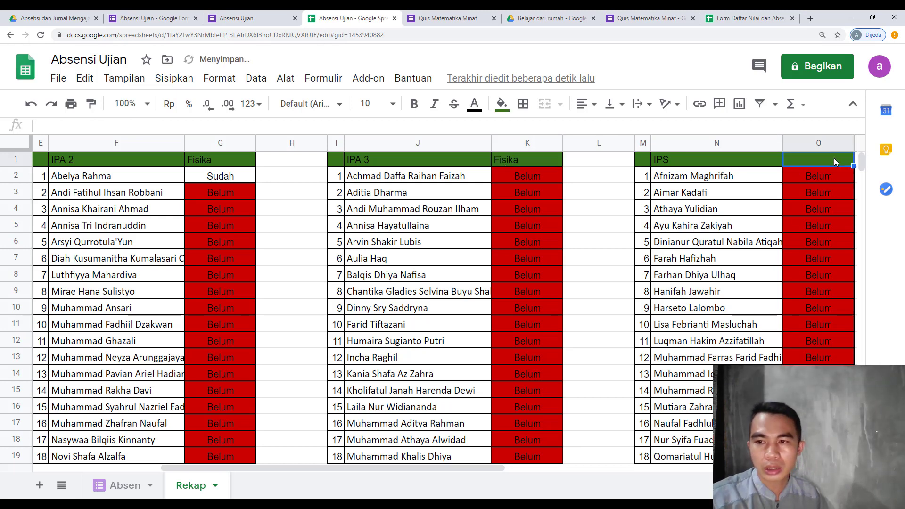
text(S)
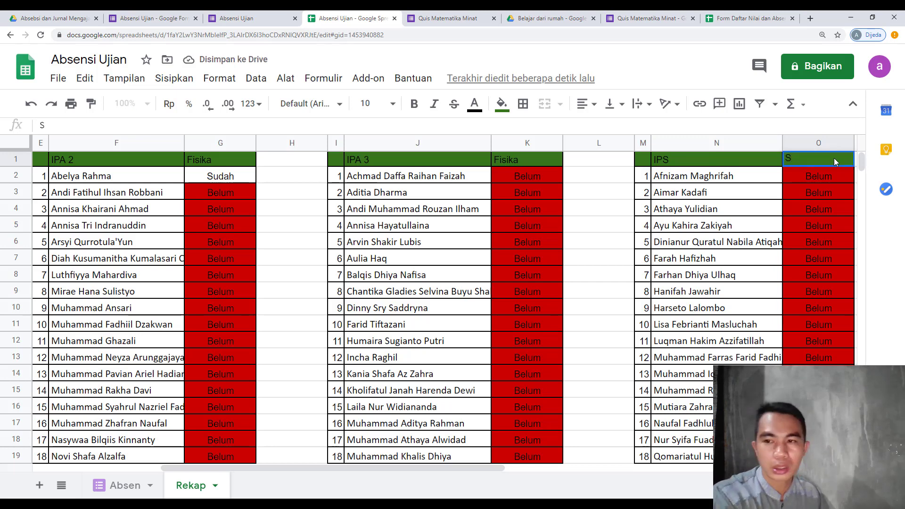
text(osiologi)
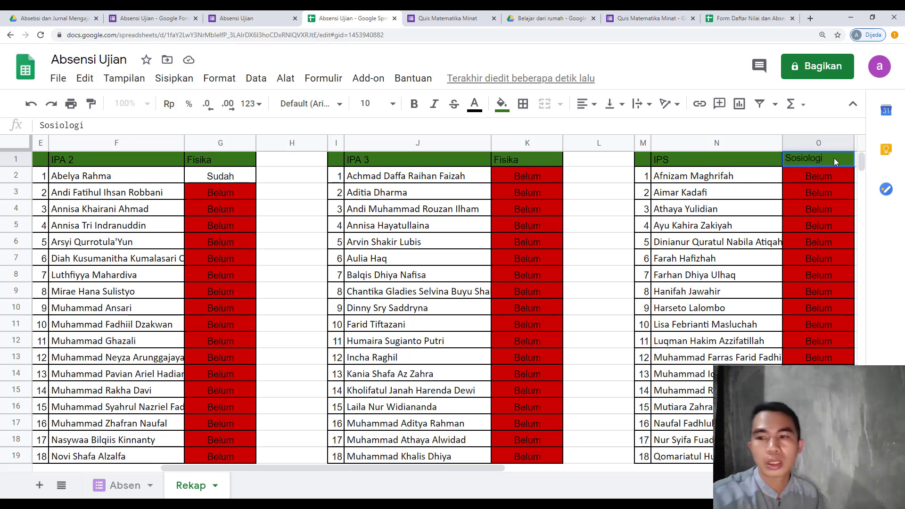
key(Return)
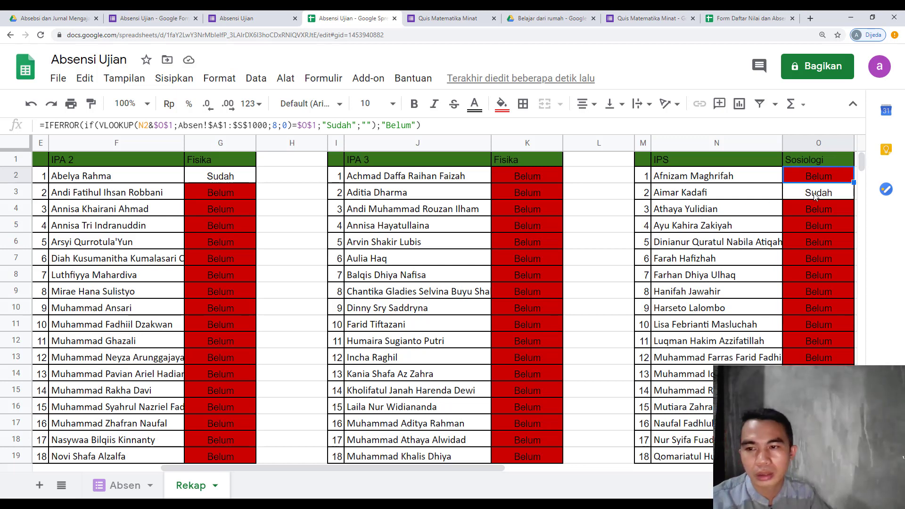
click(810, 198)
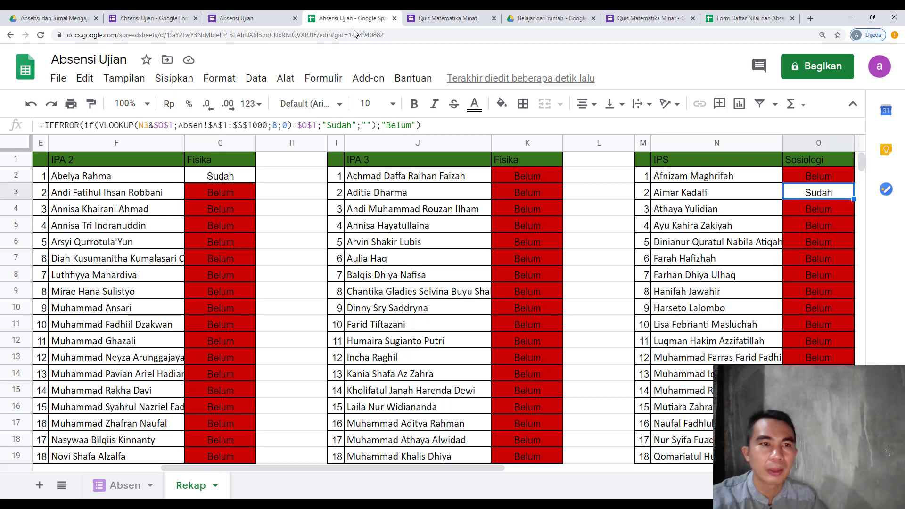
Close the submitted response page and open a fresh Absensi Ujian form from its form editor.
click(240, 20)
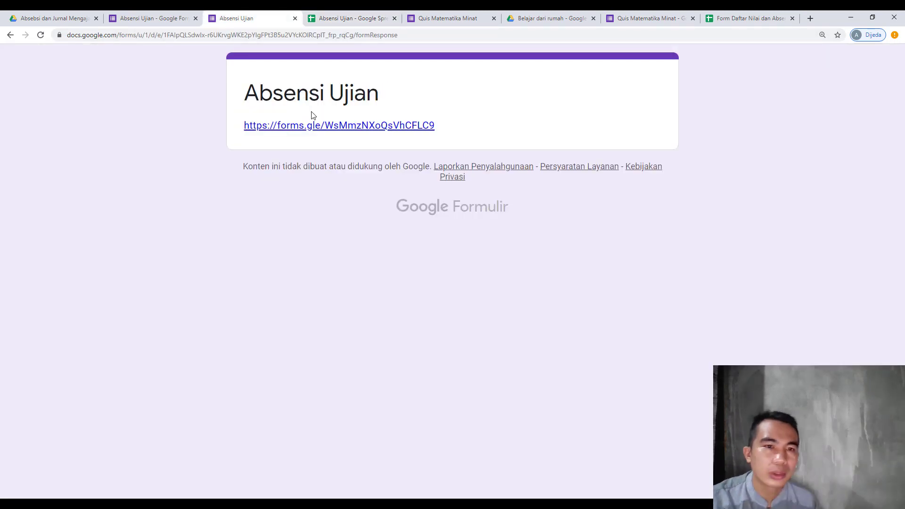
click(294, 19)
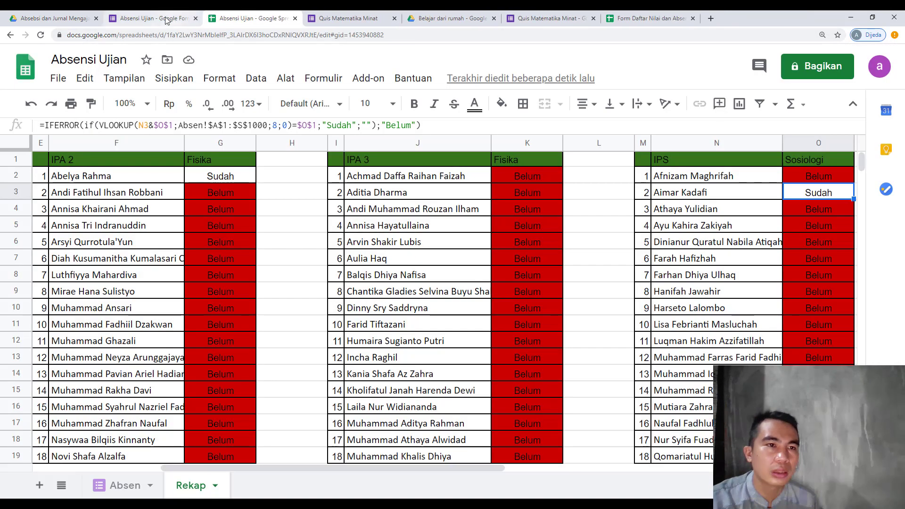
click(156, 19)
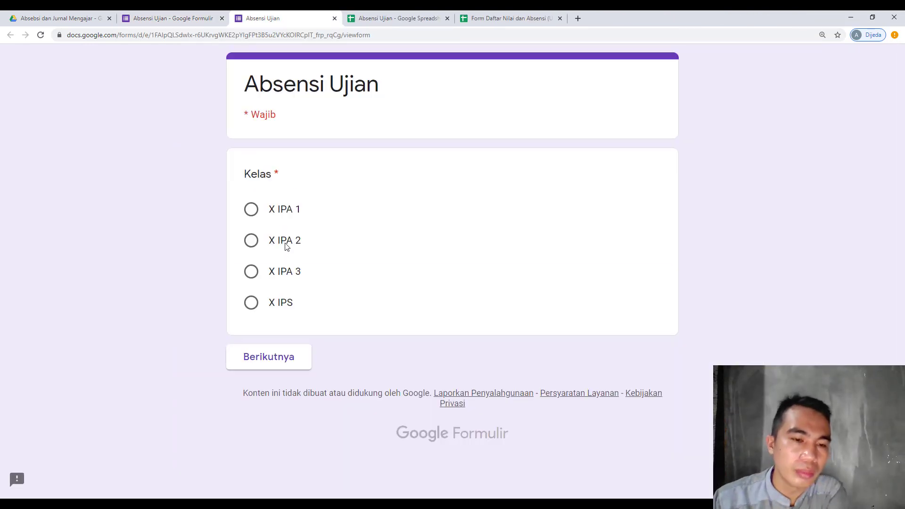
Submit a test attendance response for class X IPA 3, choosing the sixth student in the list and Fisika as the exam subject.
click(286, 279)
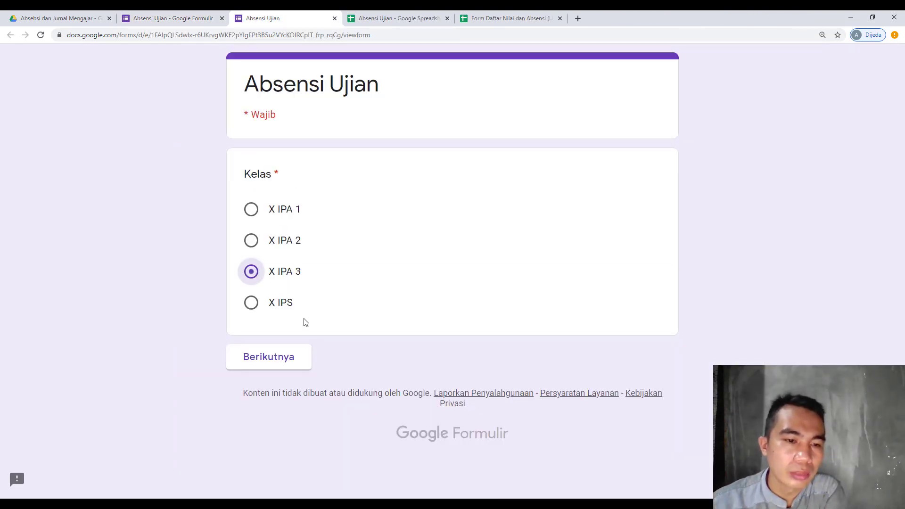
click(286, 367)
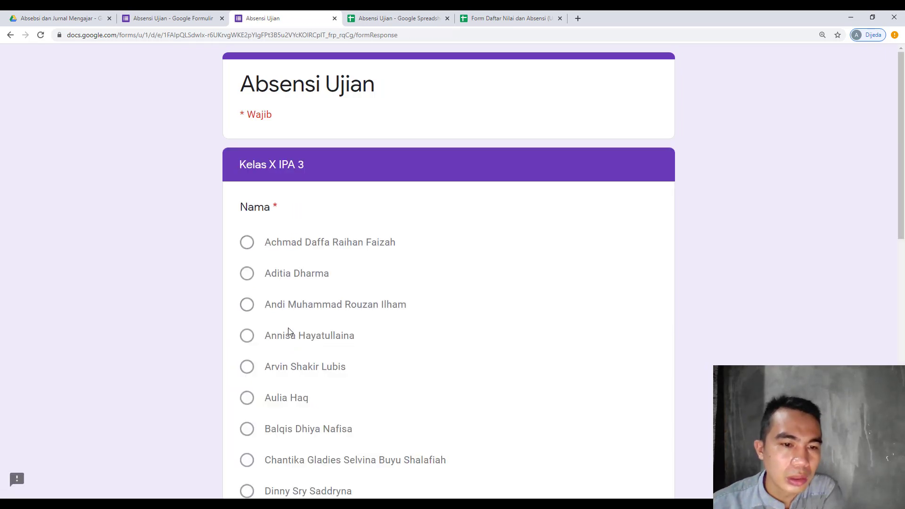
scroll(289, 331, down, 1)
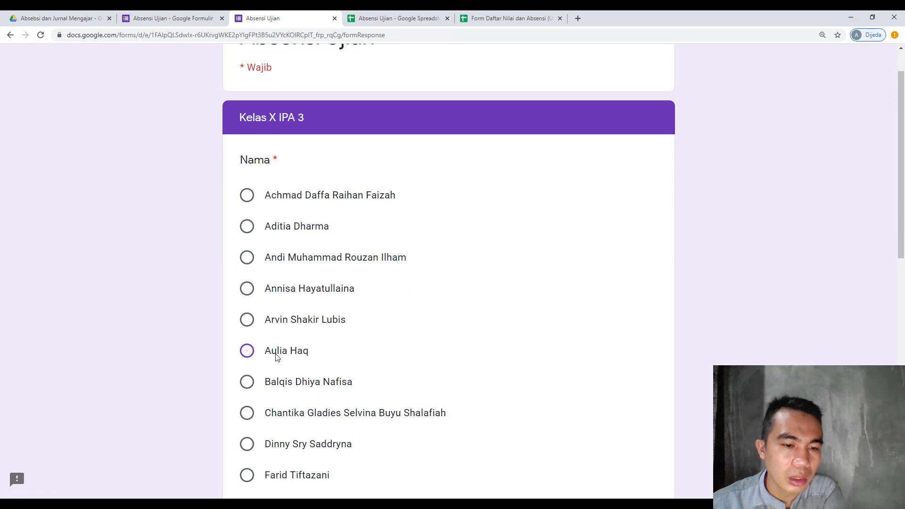
click(276, 353)
scroll(277, 338, down, 10)
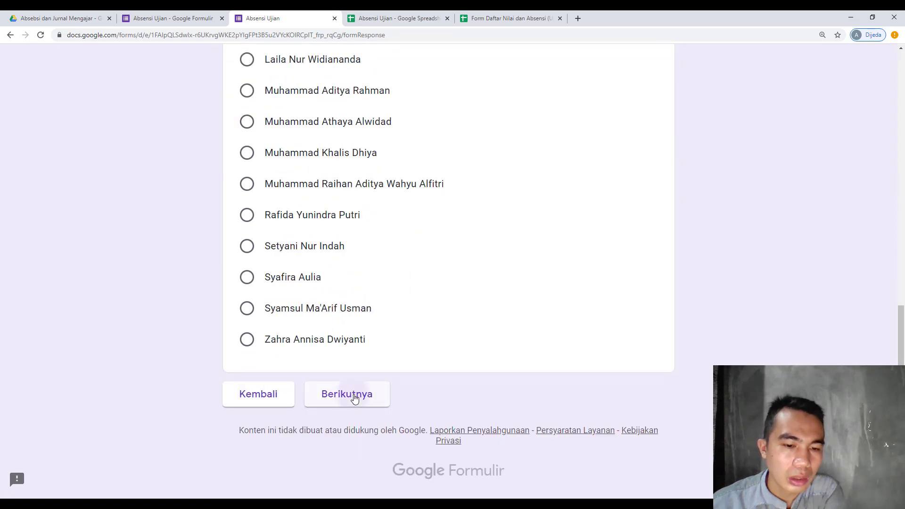
click(355, 398)
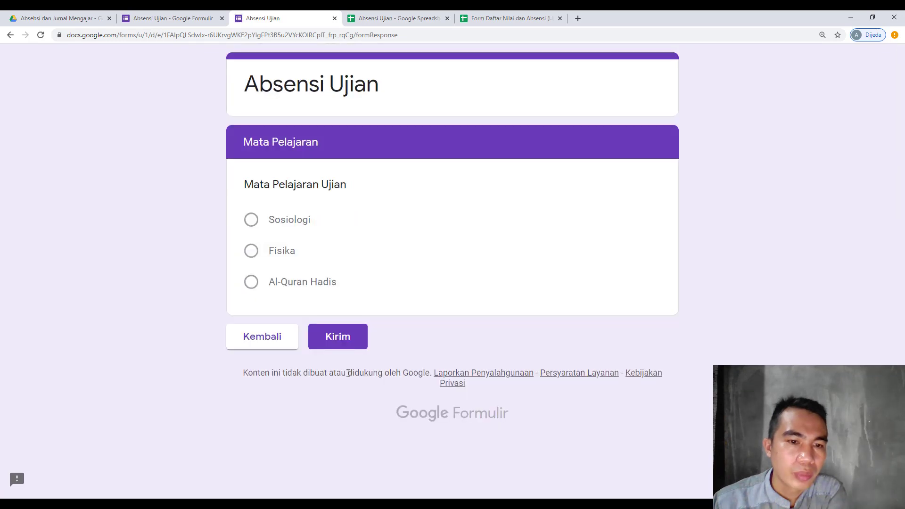
click(281, 253)
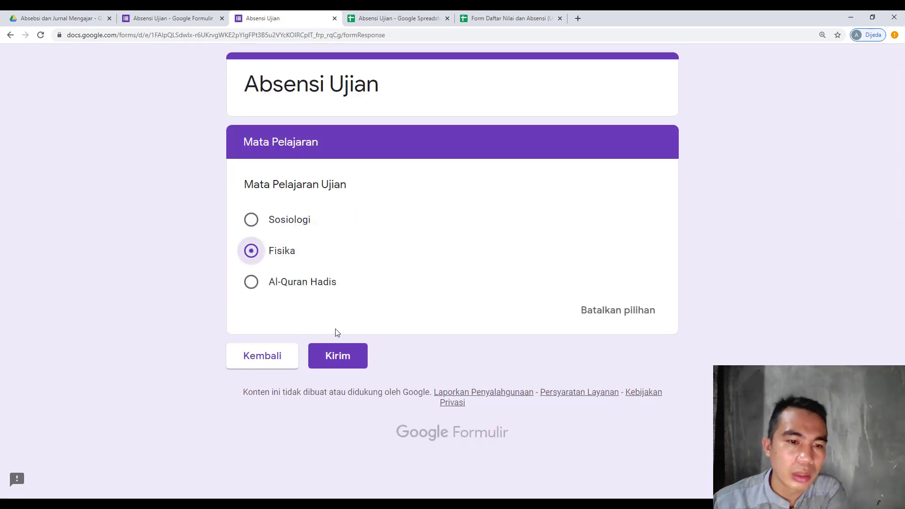
click(342, 366)
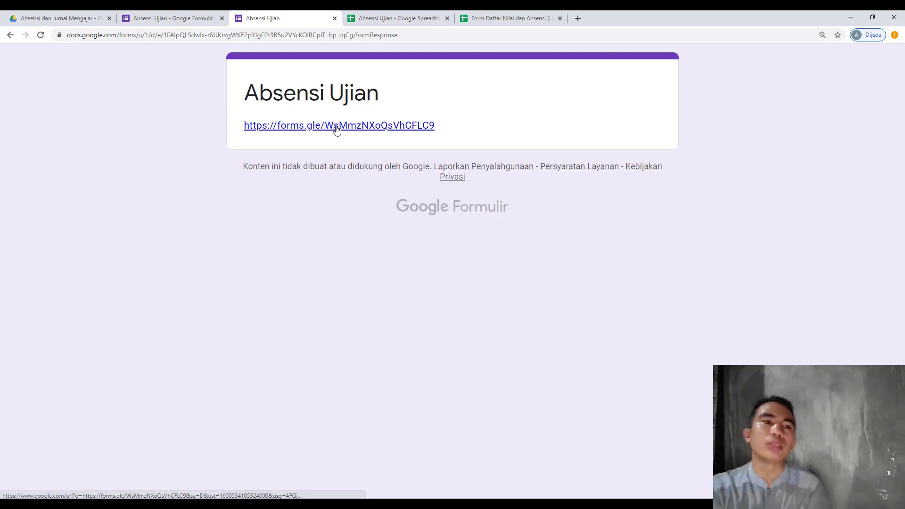
Check the new response in the spreadsheet, in the student's IPA 3 result on Rekap and in the newest row of Absen.
click(406, 21)
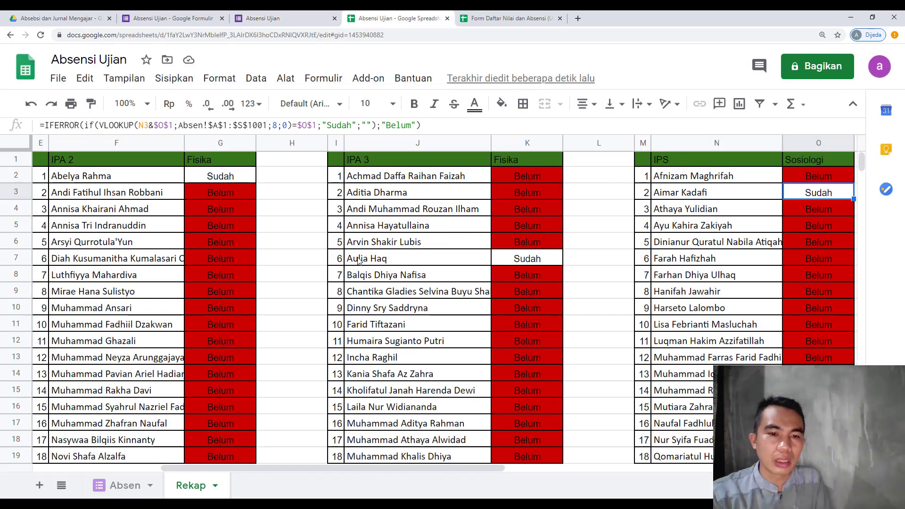
click(358, 261)
click(527, 263)
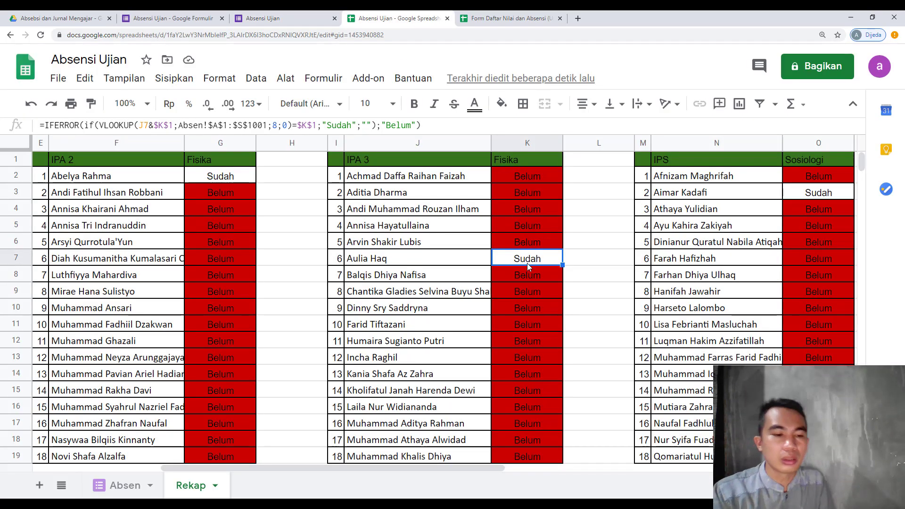
click(125, 487)
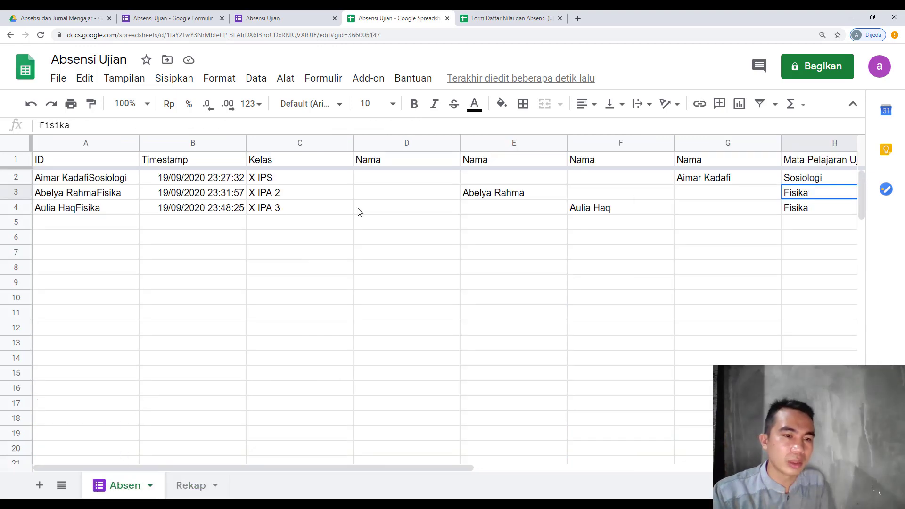
click(98, 212)
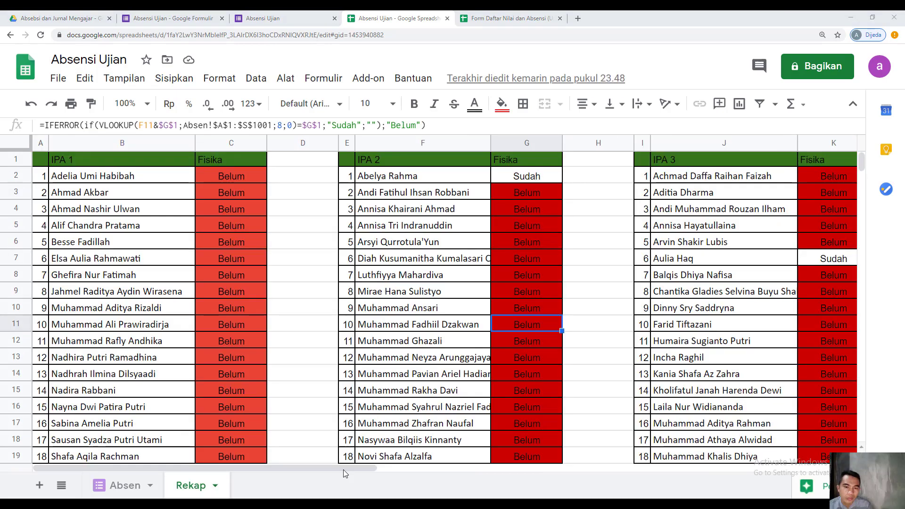